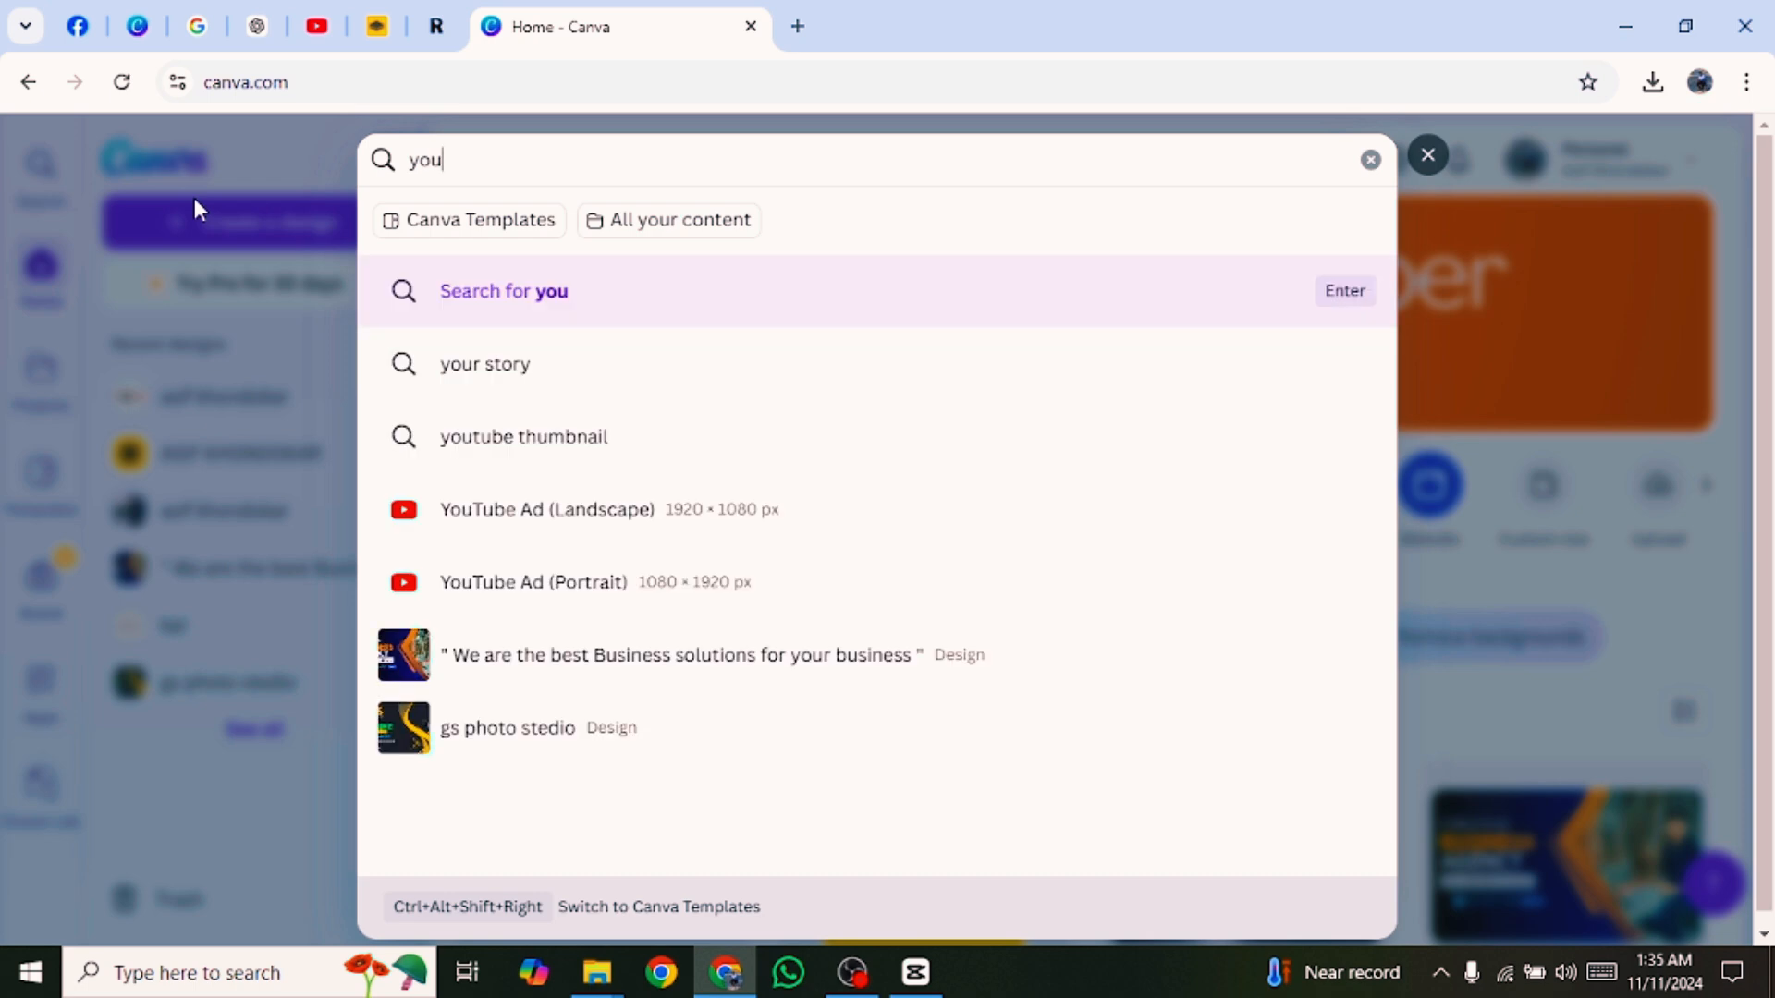
Search for youtube thumbnail templates and open "Orange And White Modern How To YouTube Thumbnail" for customizing.
text(t)
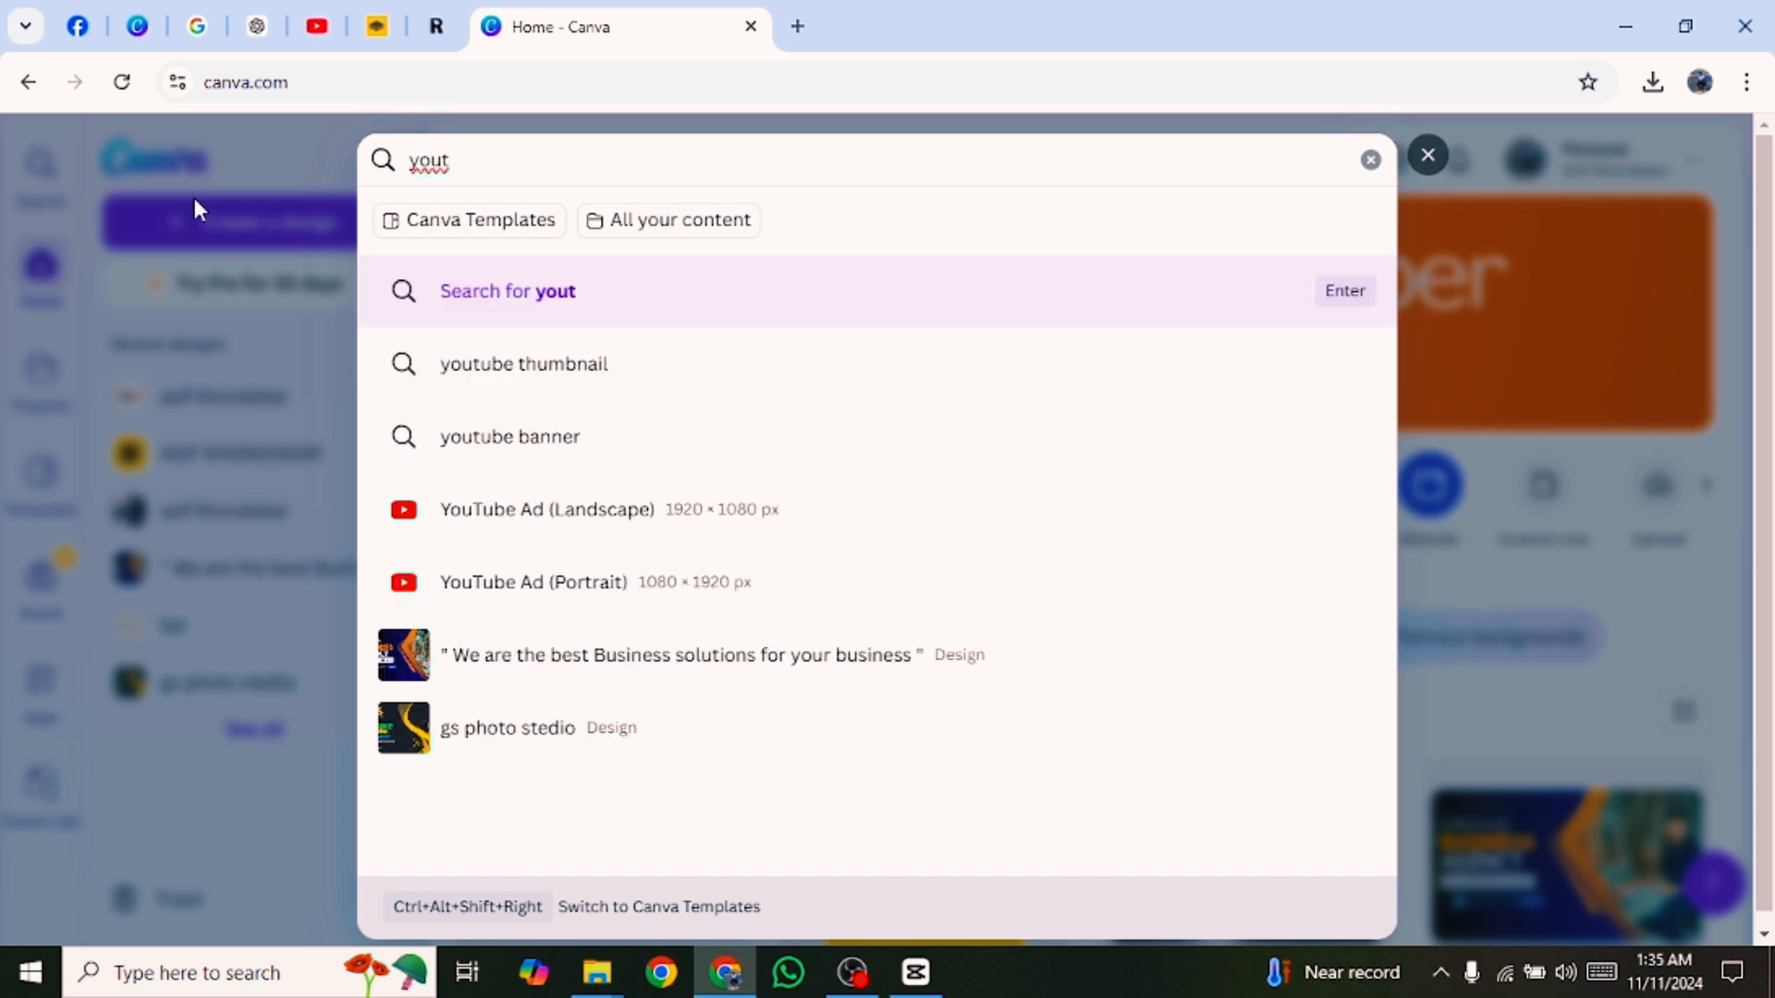
click(495, 375)
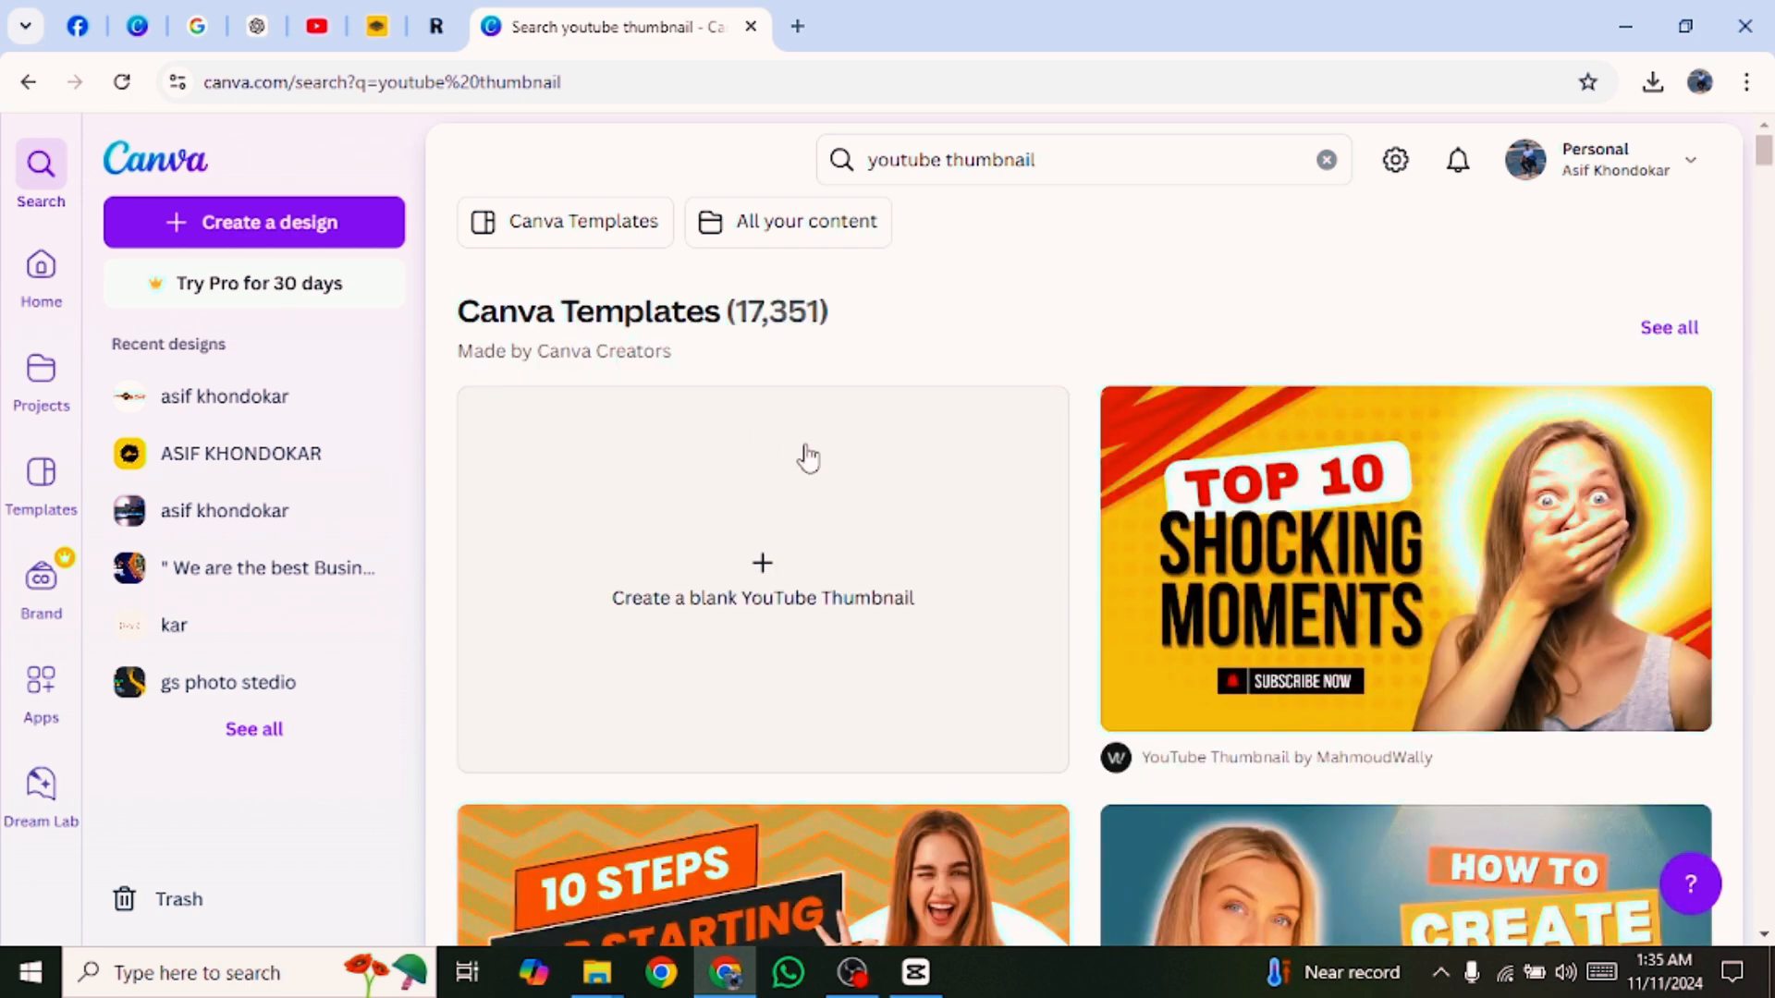
scroll(915, 465, down, 2)
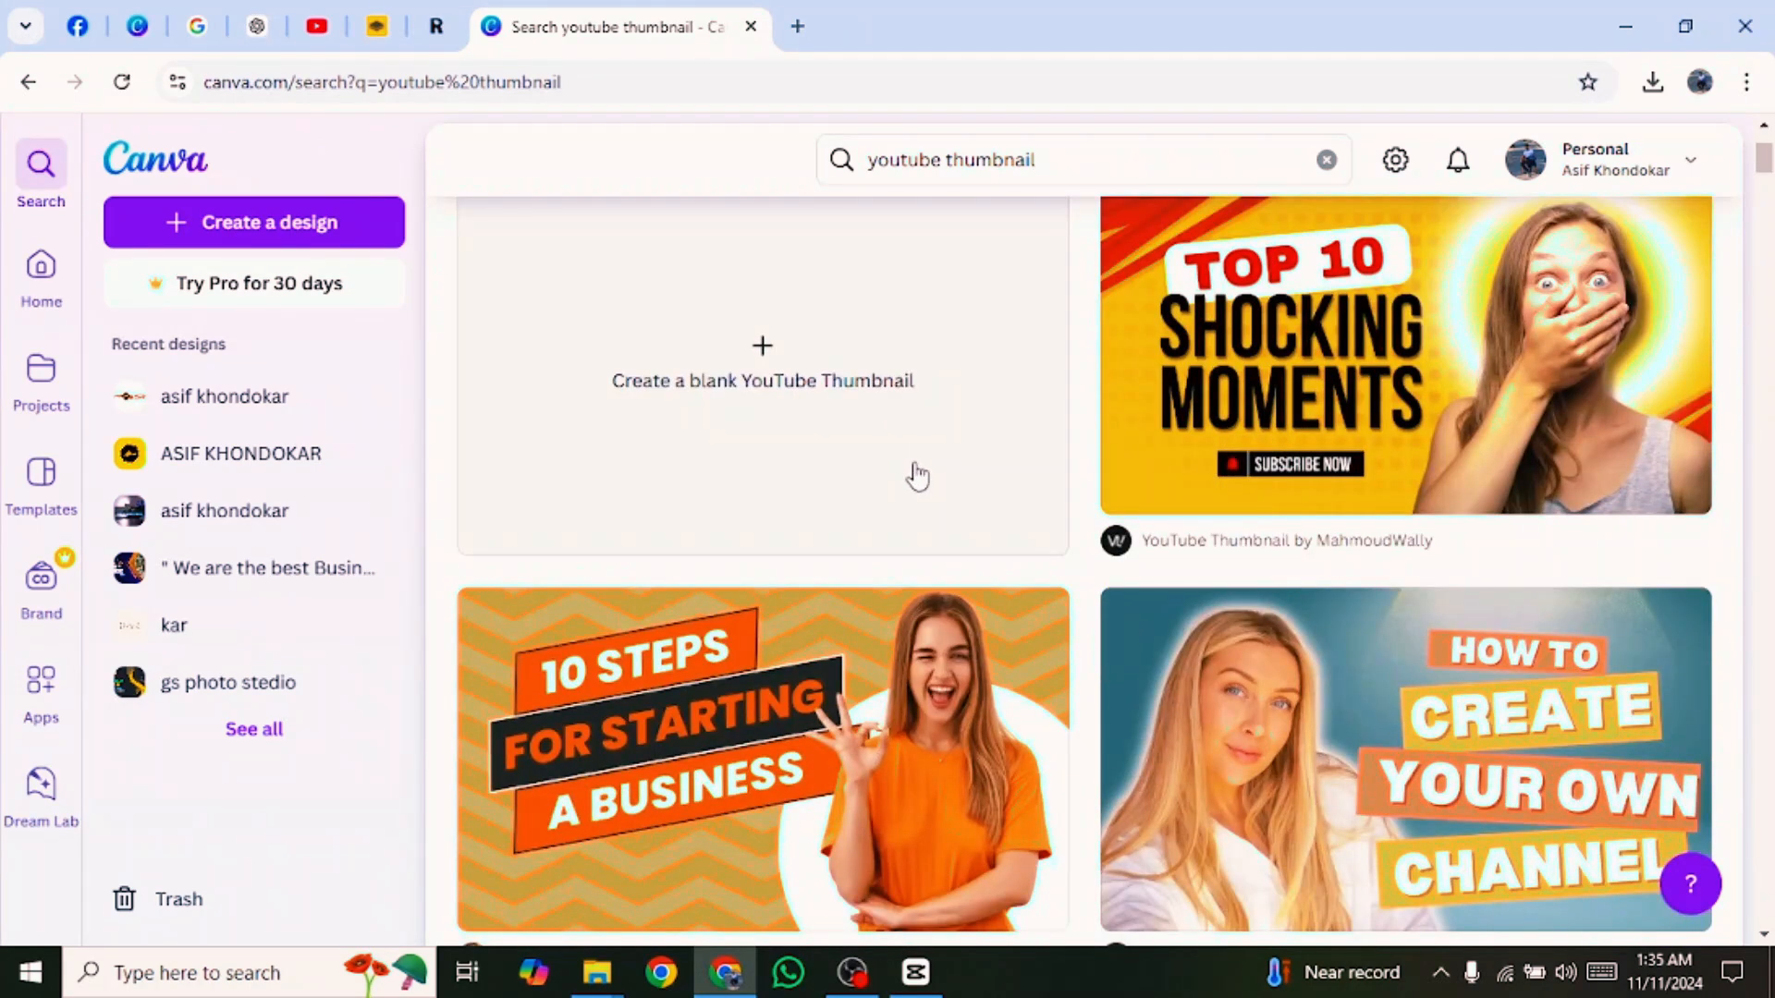
scroll(917, 469, down, 4)
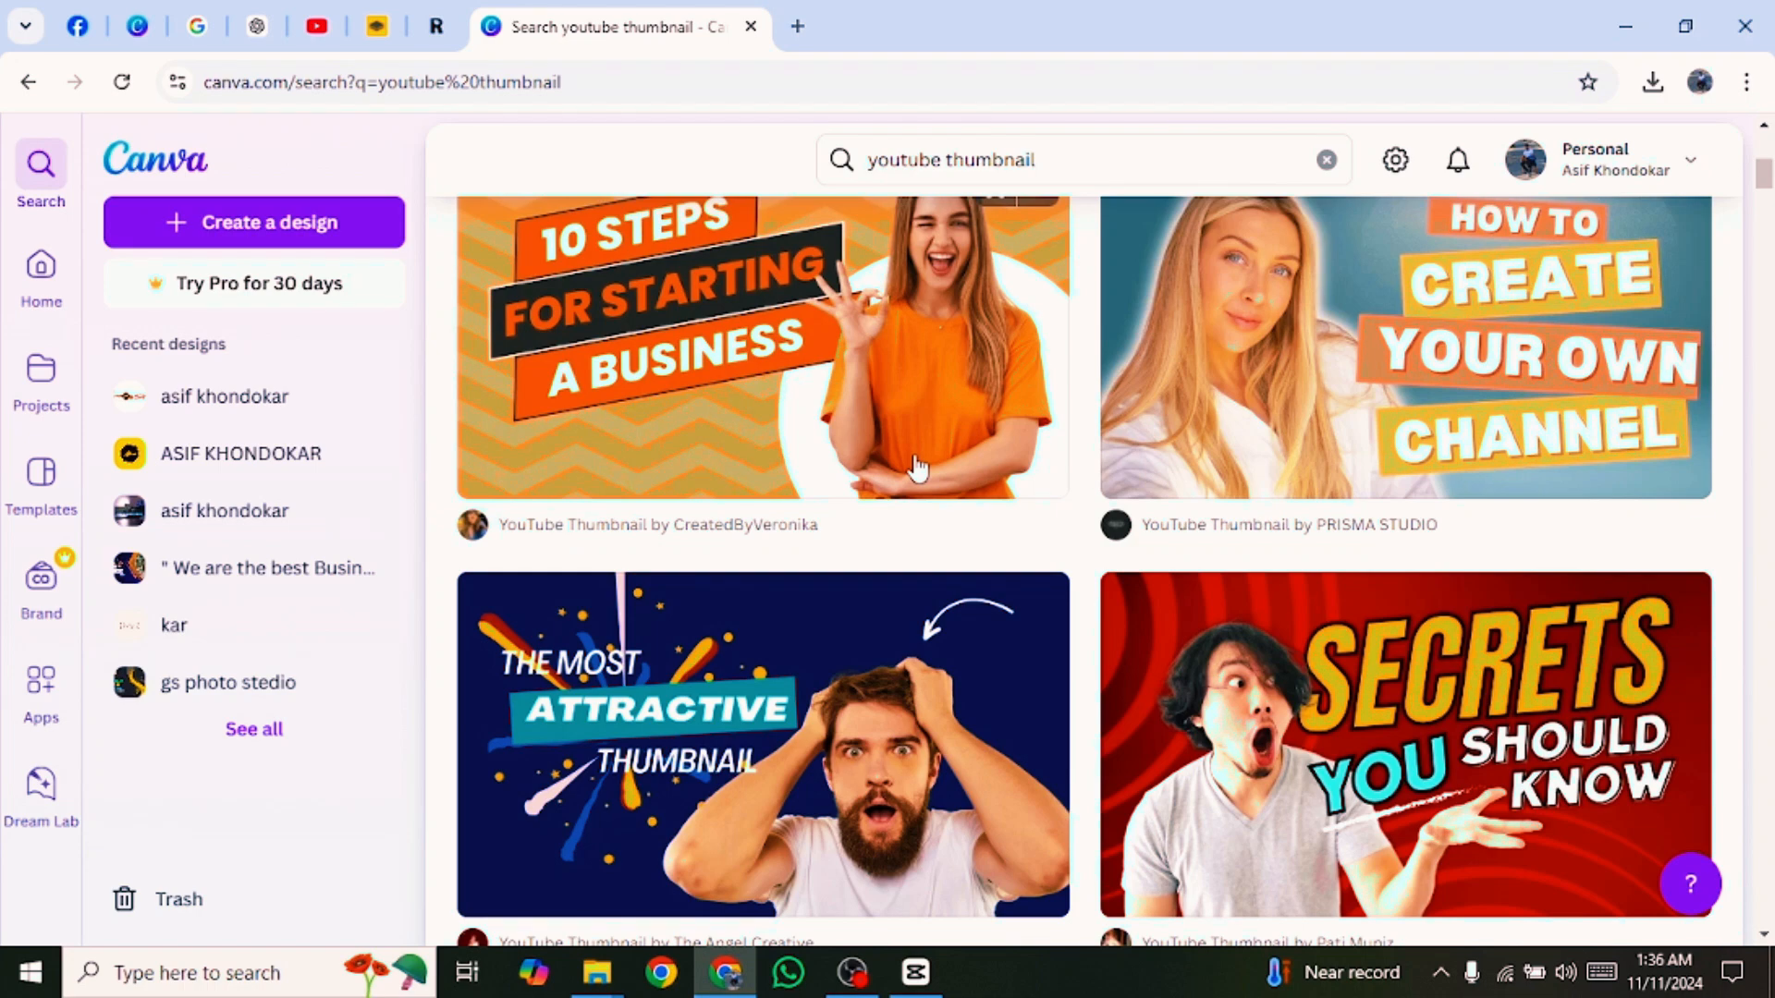
scroll(917, 468, up, 2)
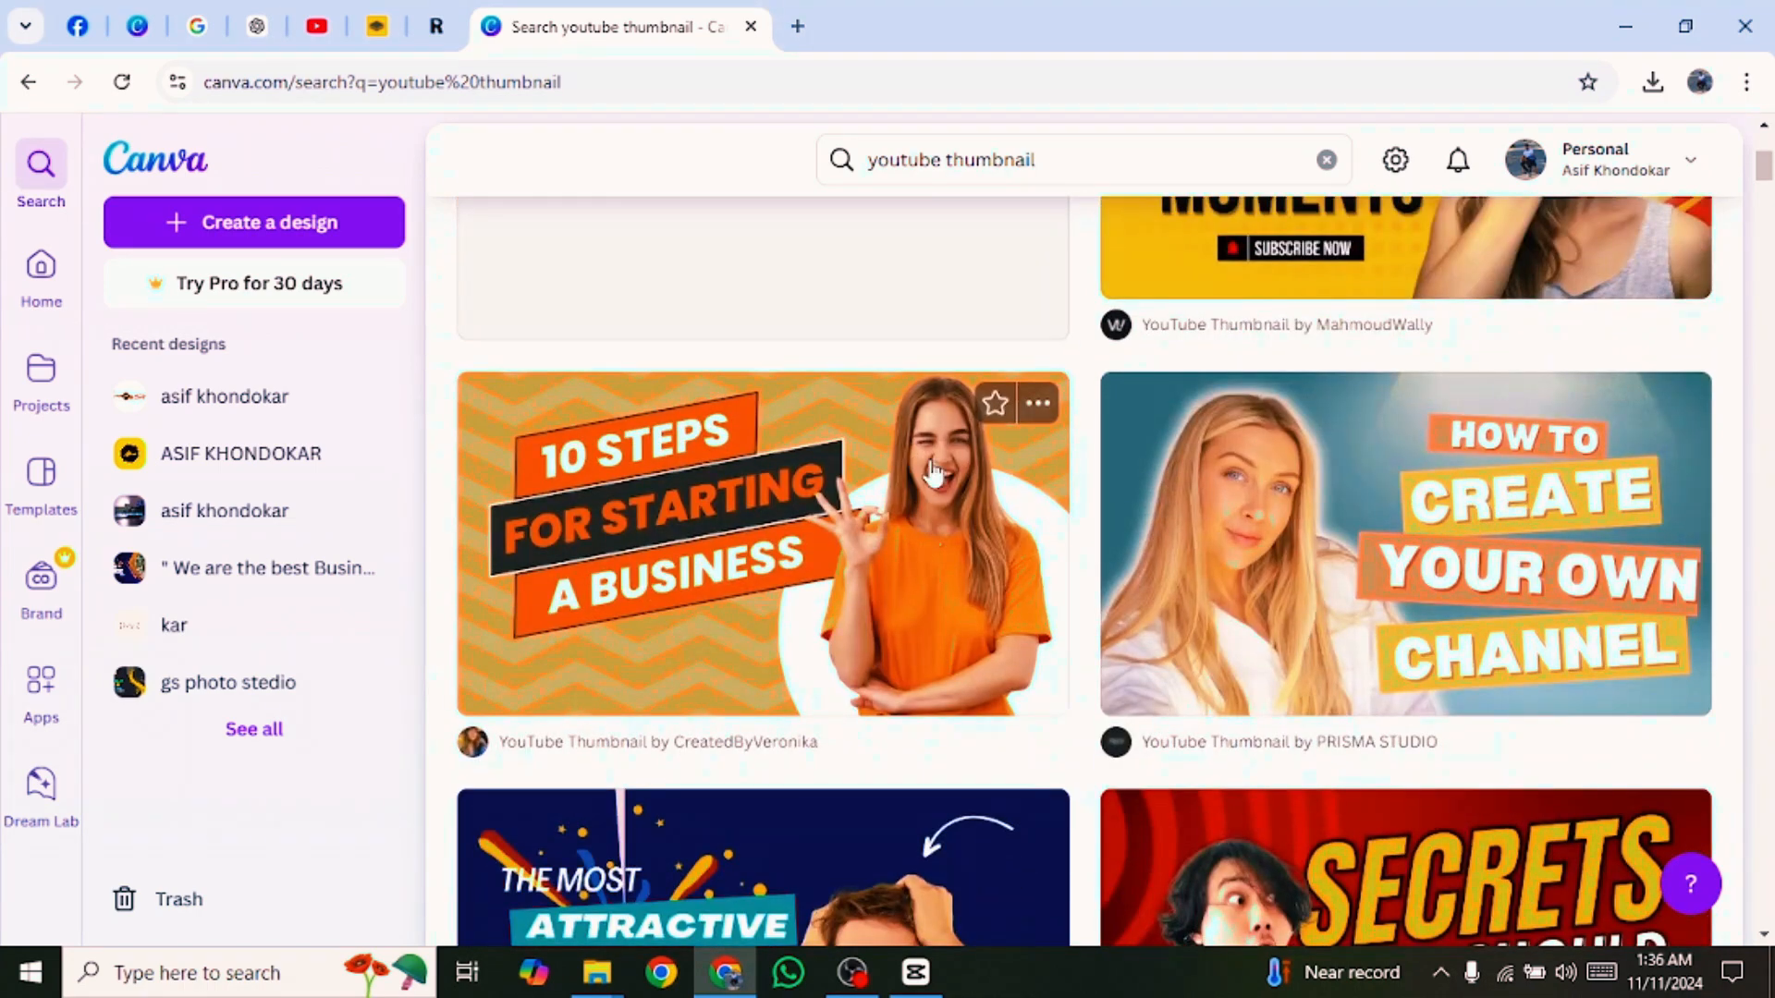
click(1262, 566)
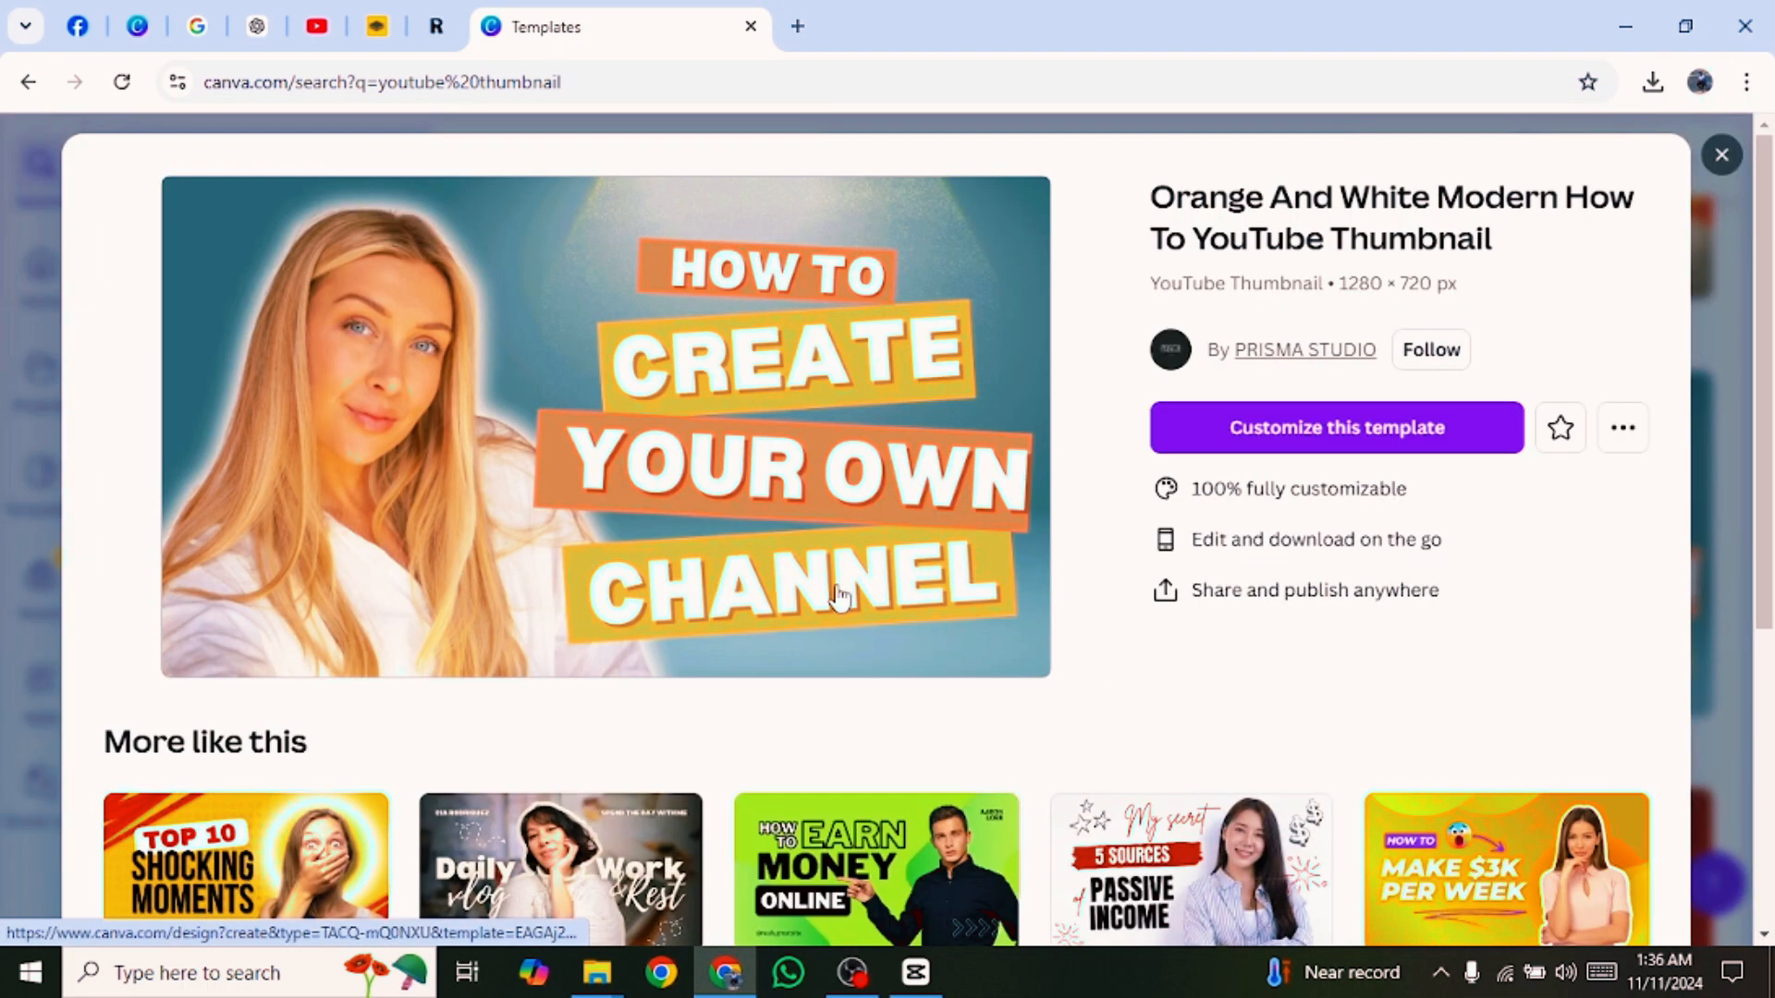
click(1366, 442)
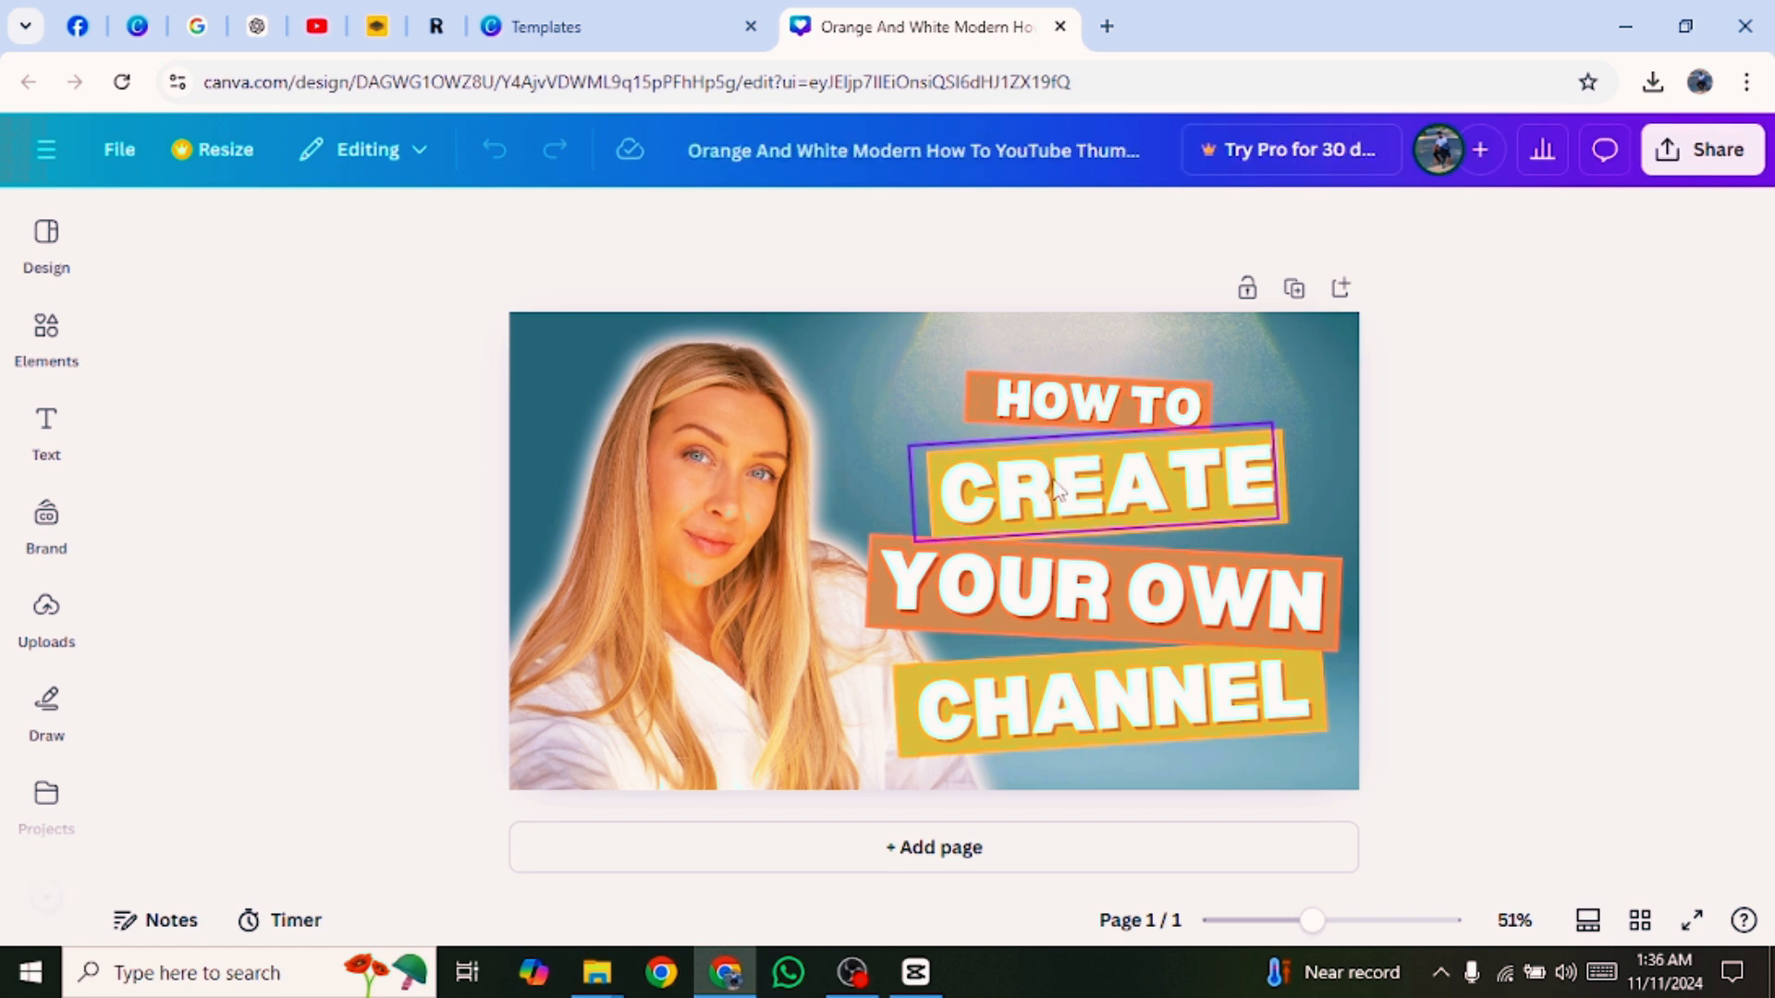
Change the "YOUR OWN" text to "YOUR COVER" and widen its text box so it fits on one line.
click(1226, 622)
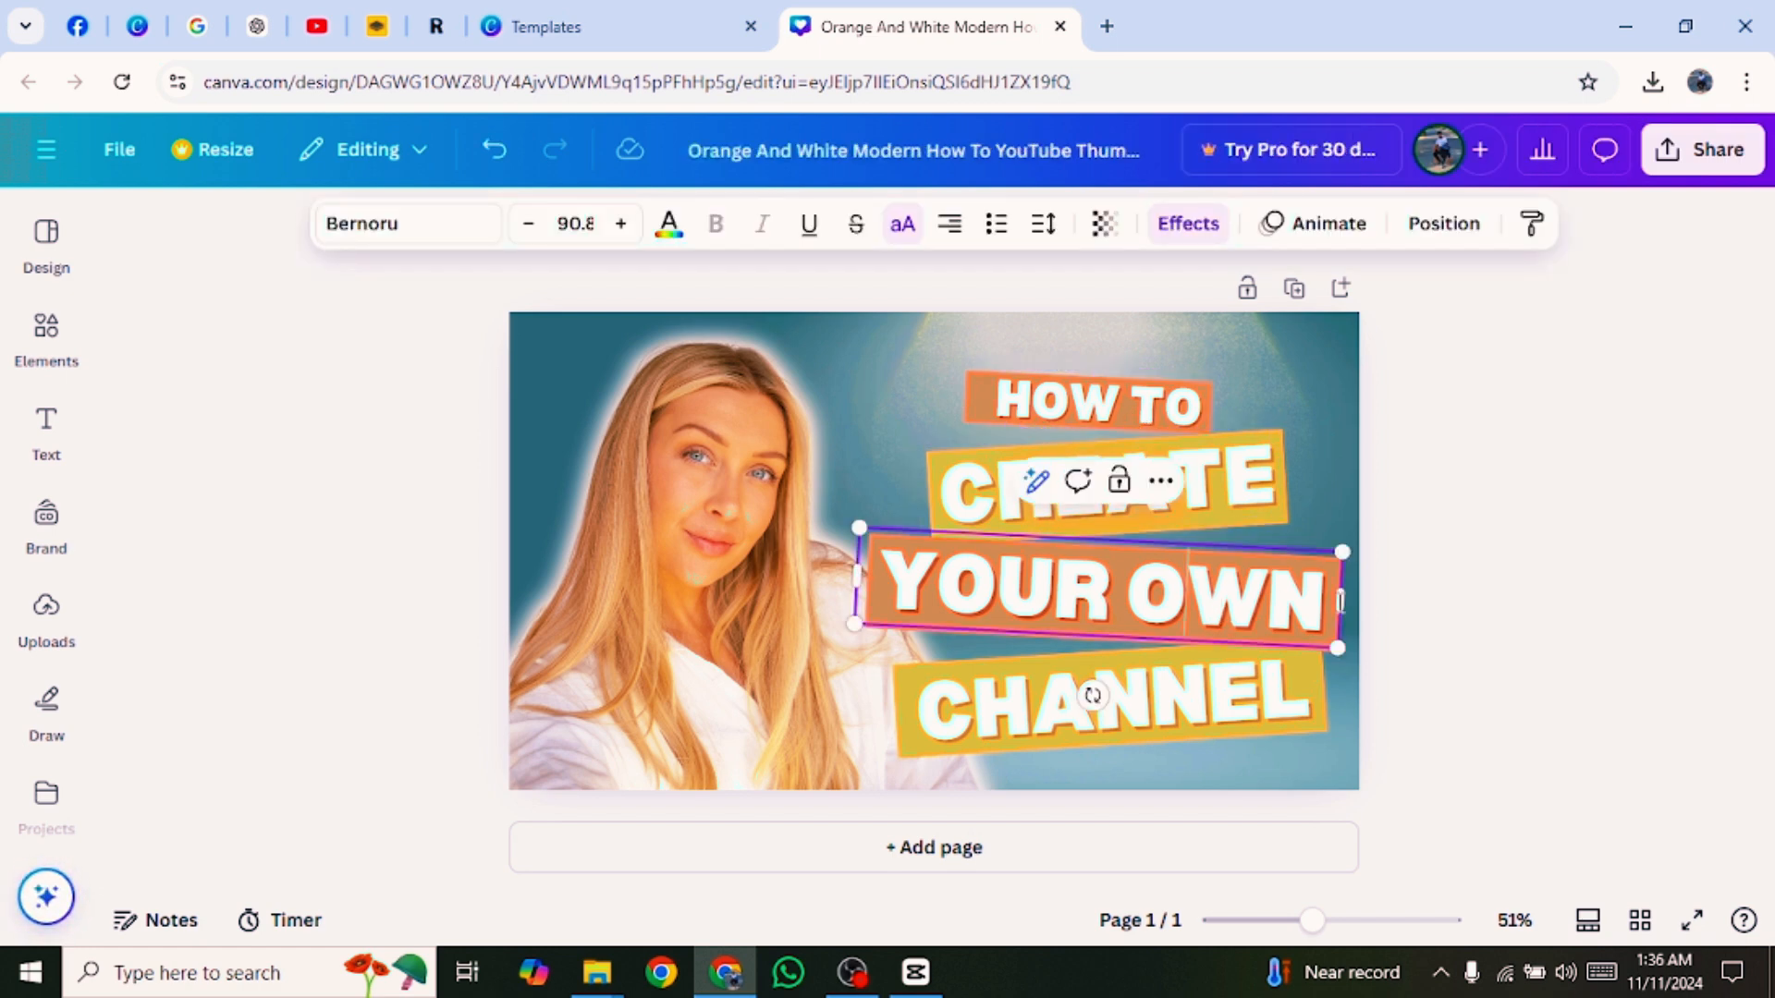
key(BackSpace)
key(BackSpace)
key(BackSpace)
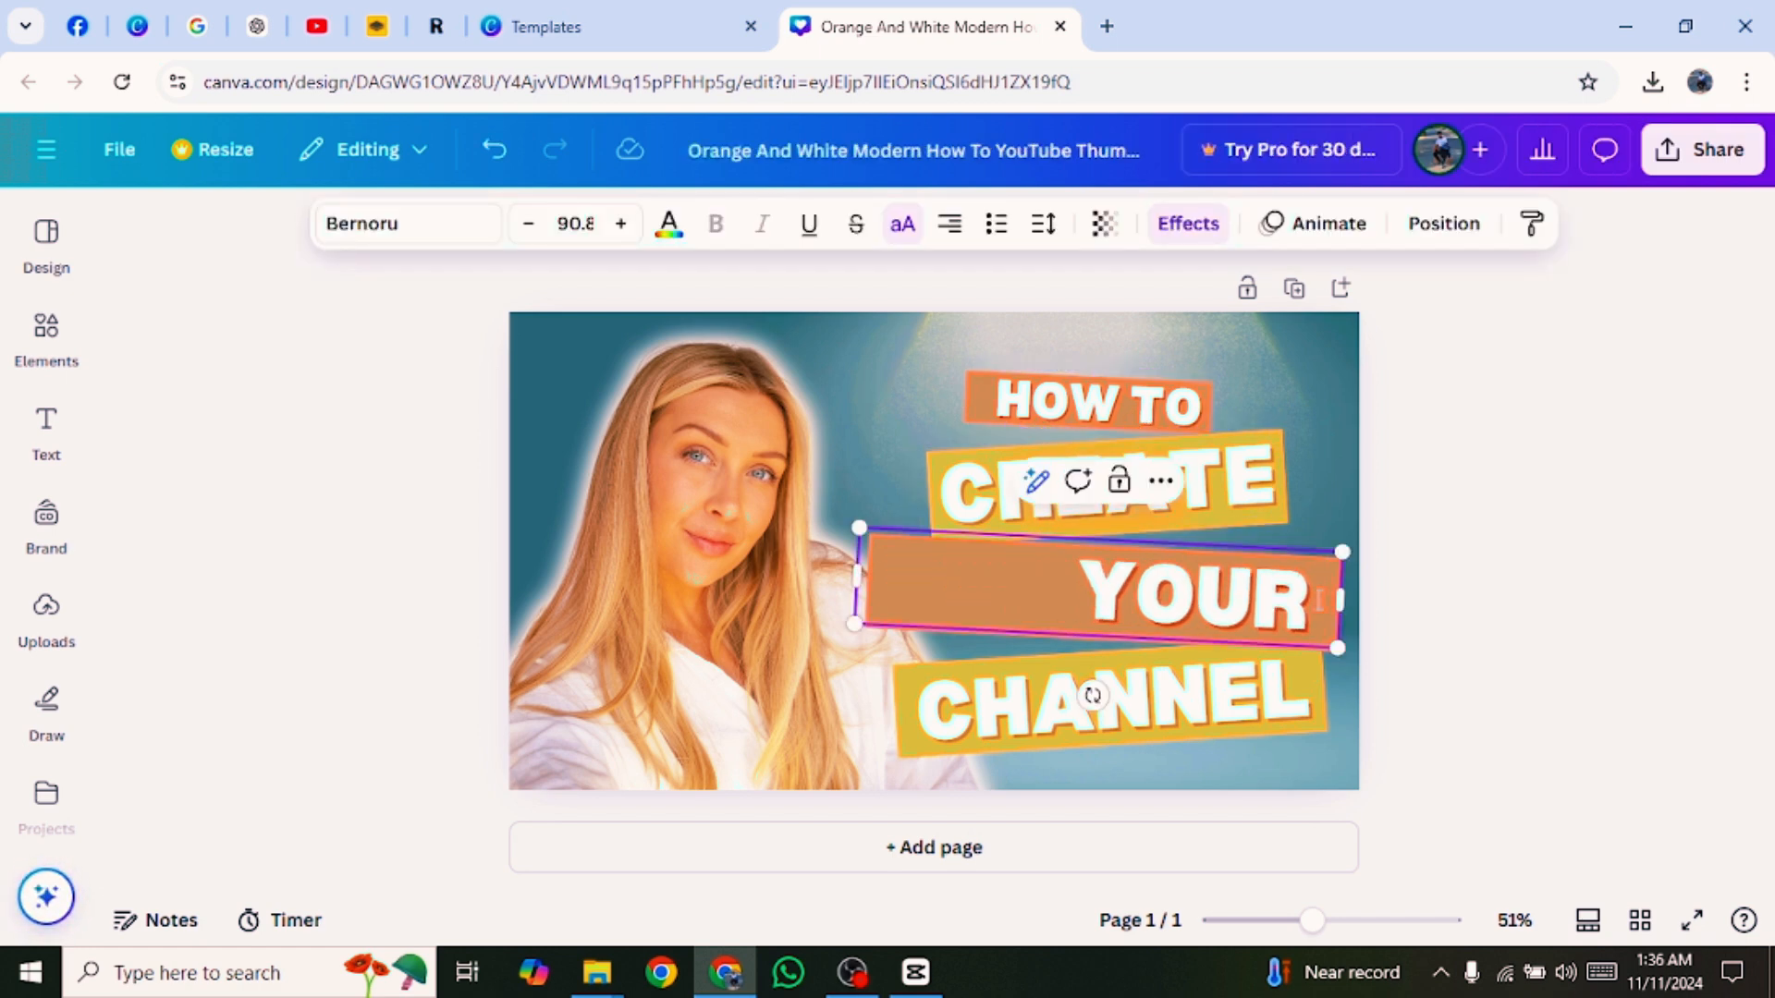
text(CO)
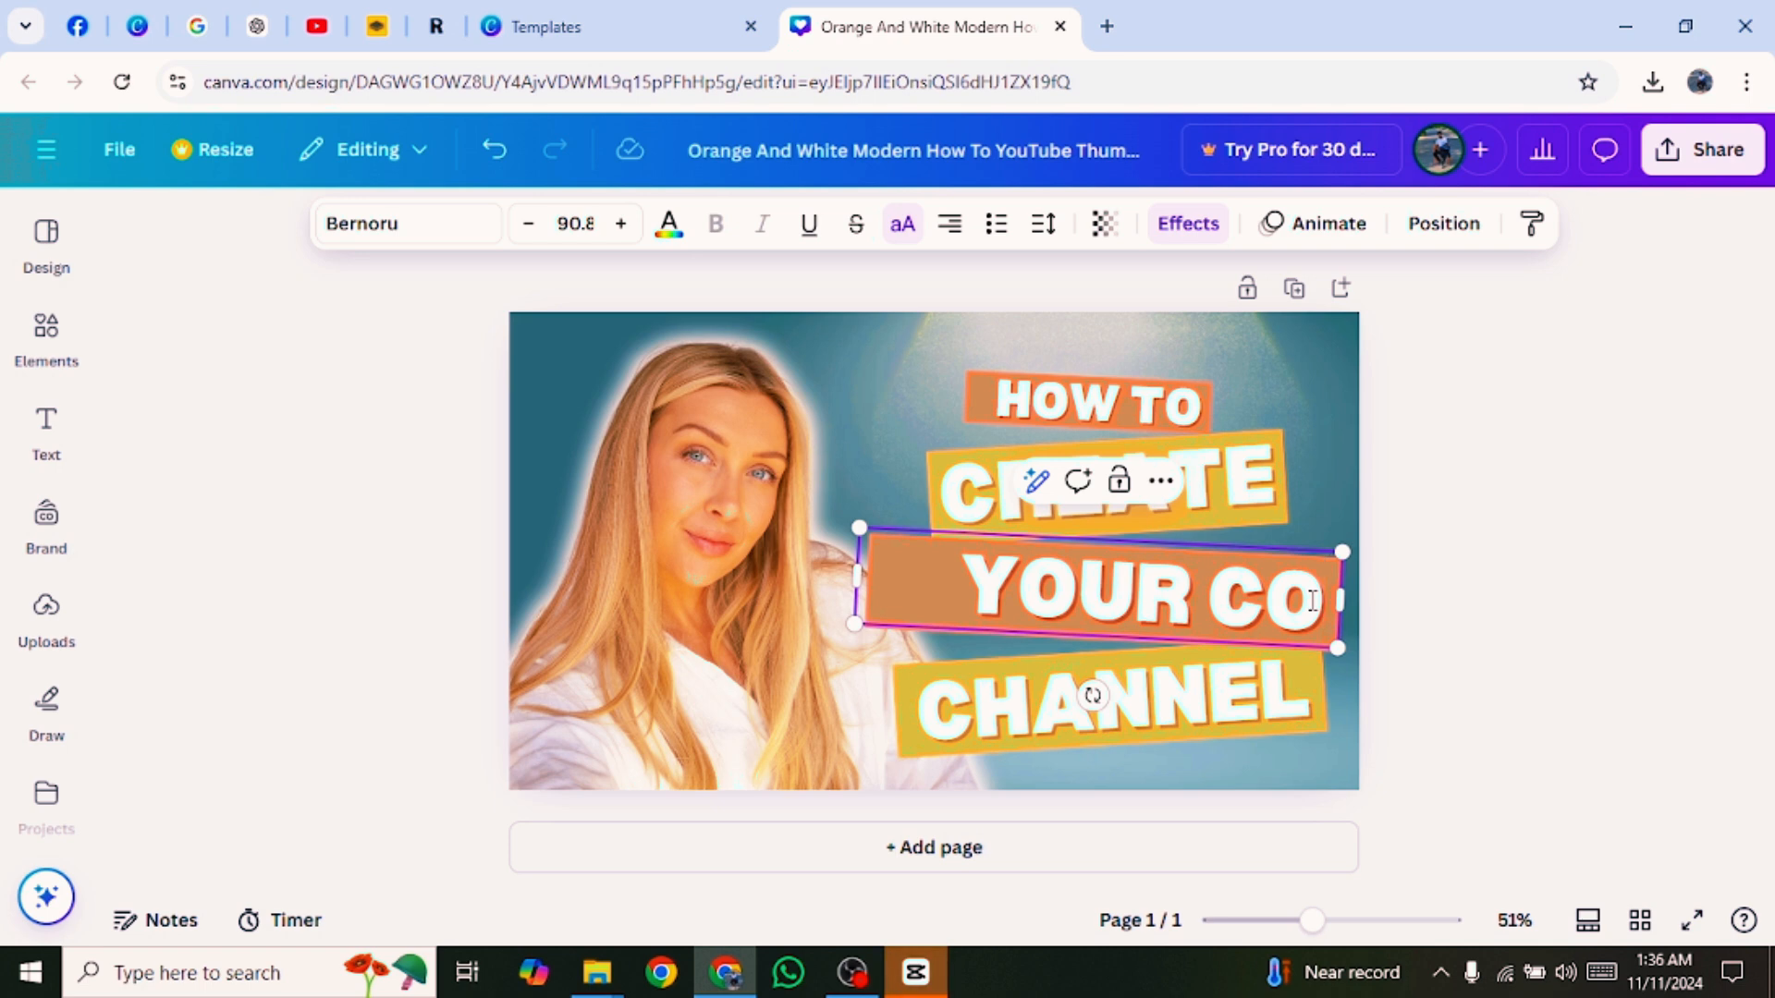
text(VER)
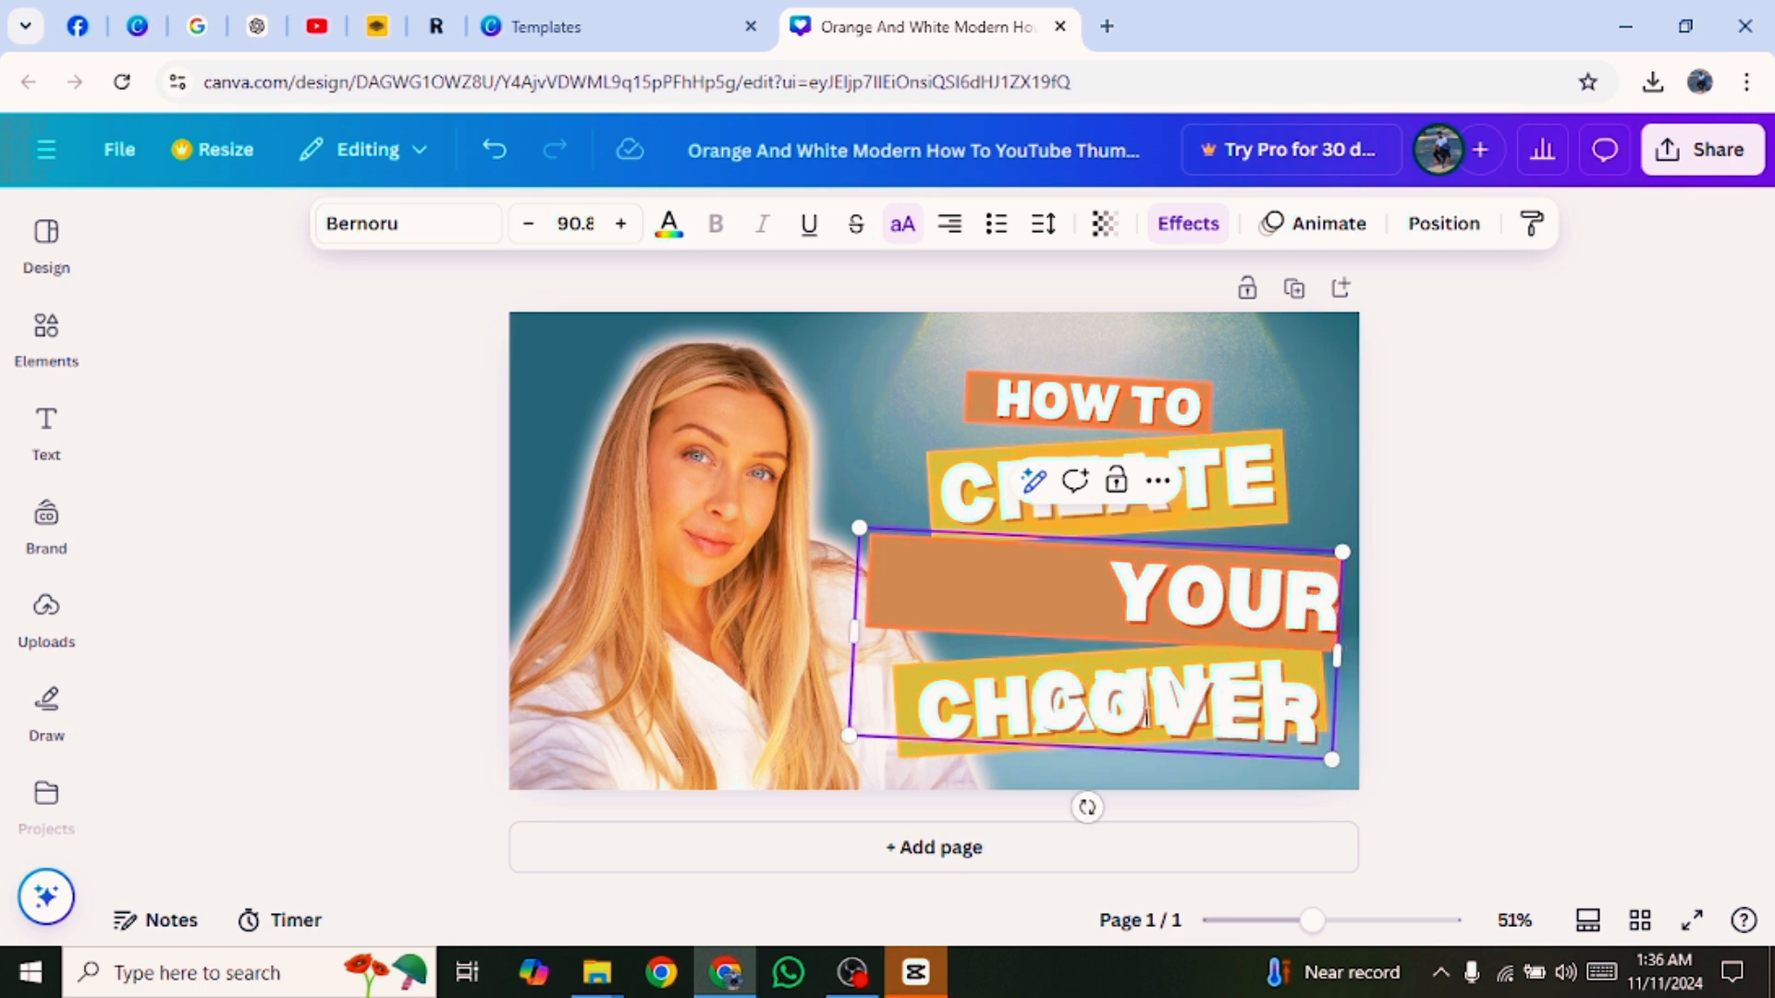
drag(1362, 663, 1406, 668)
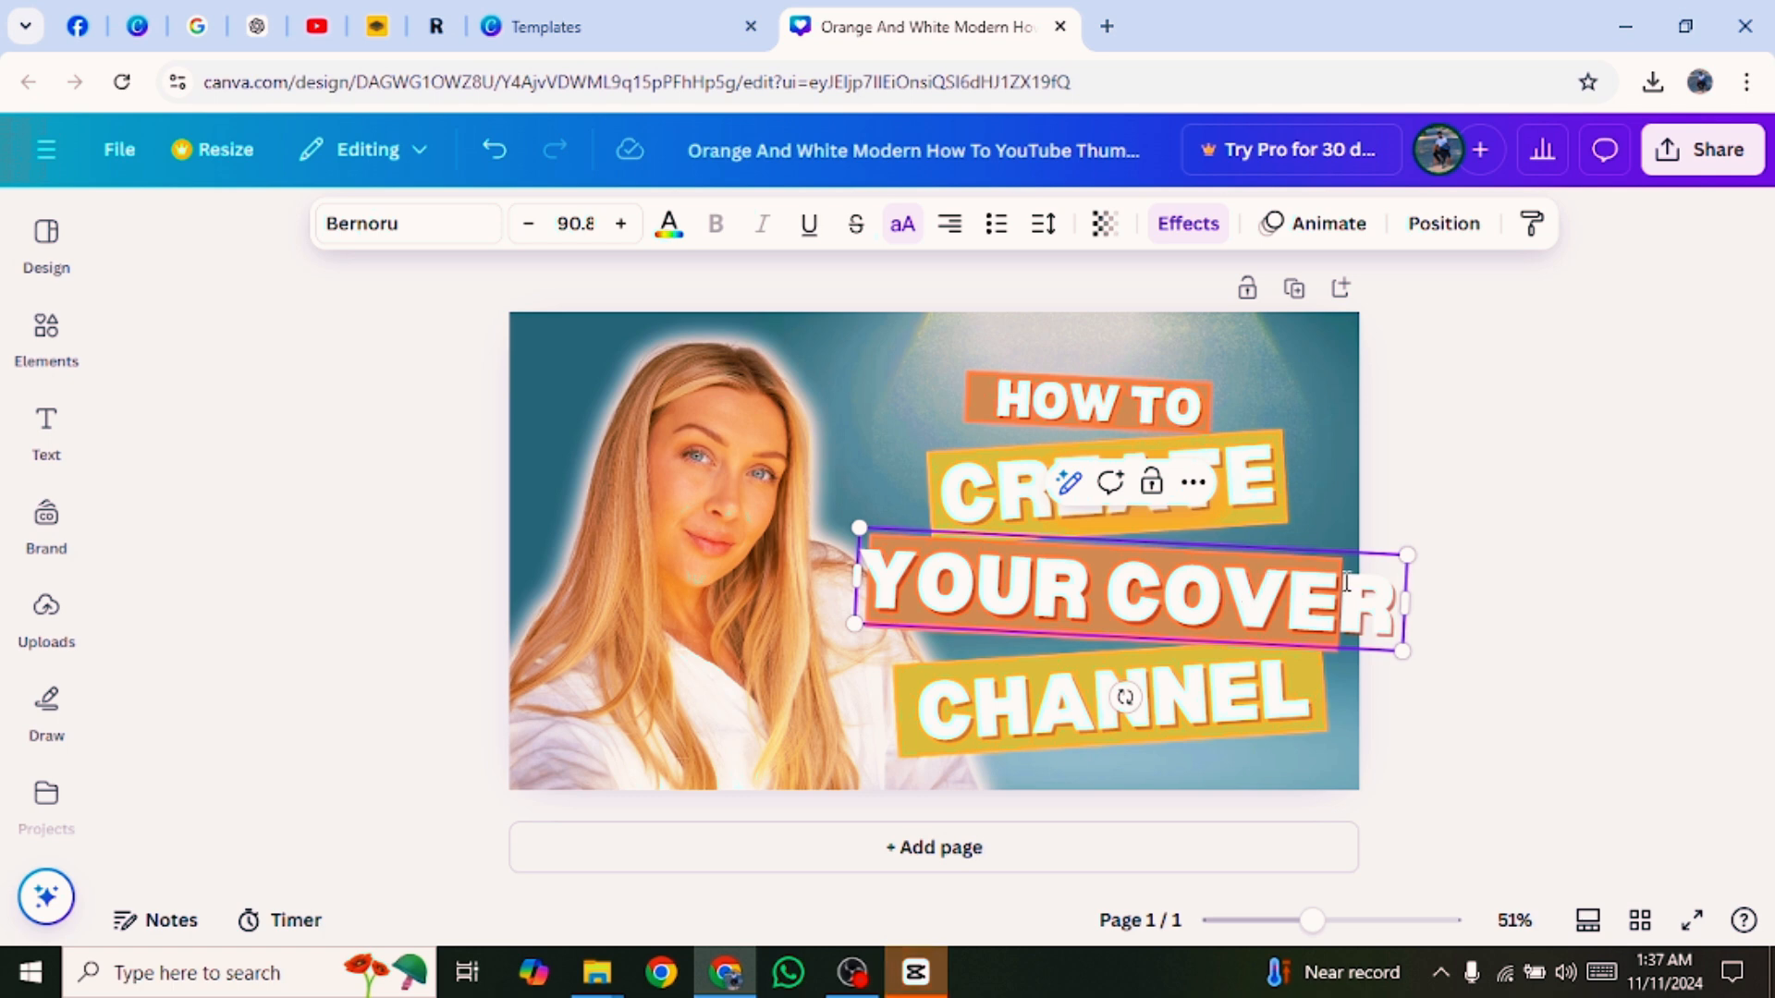
click(1428, 517)
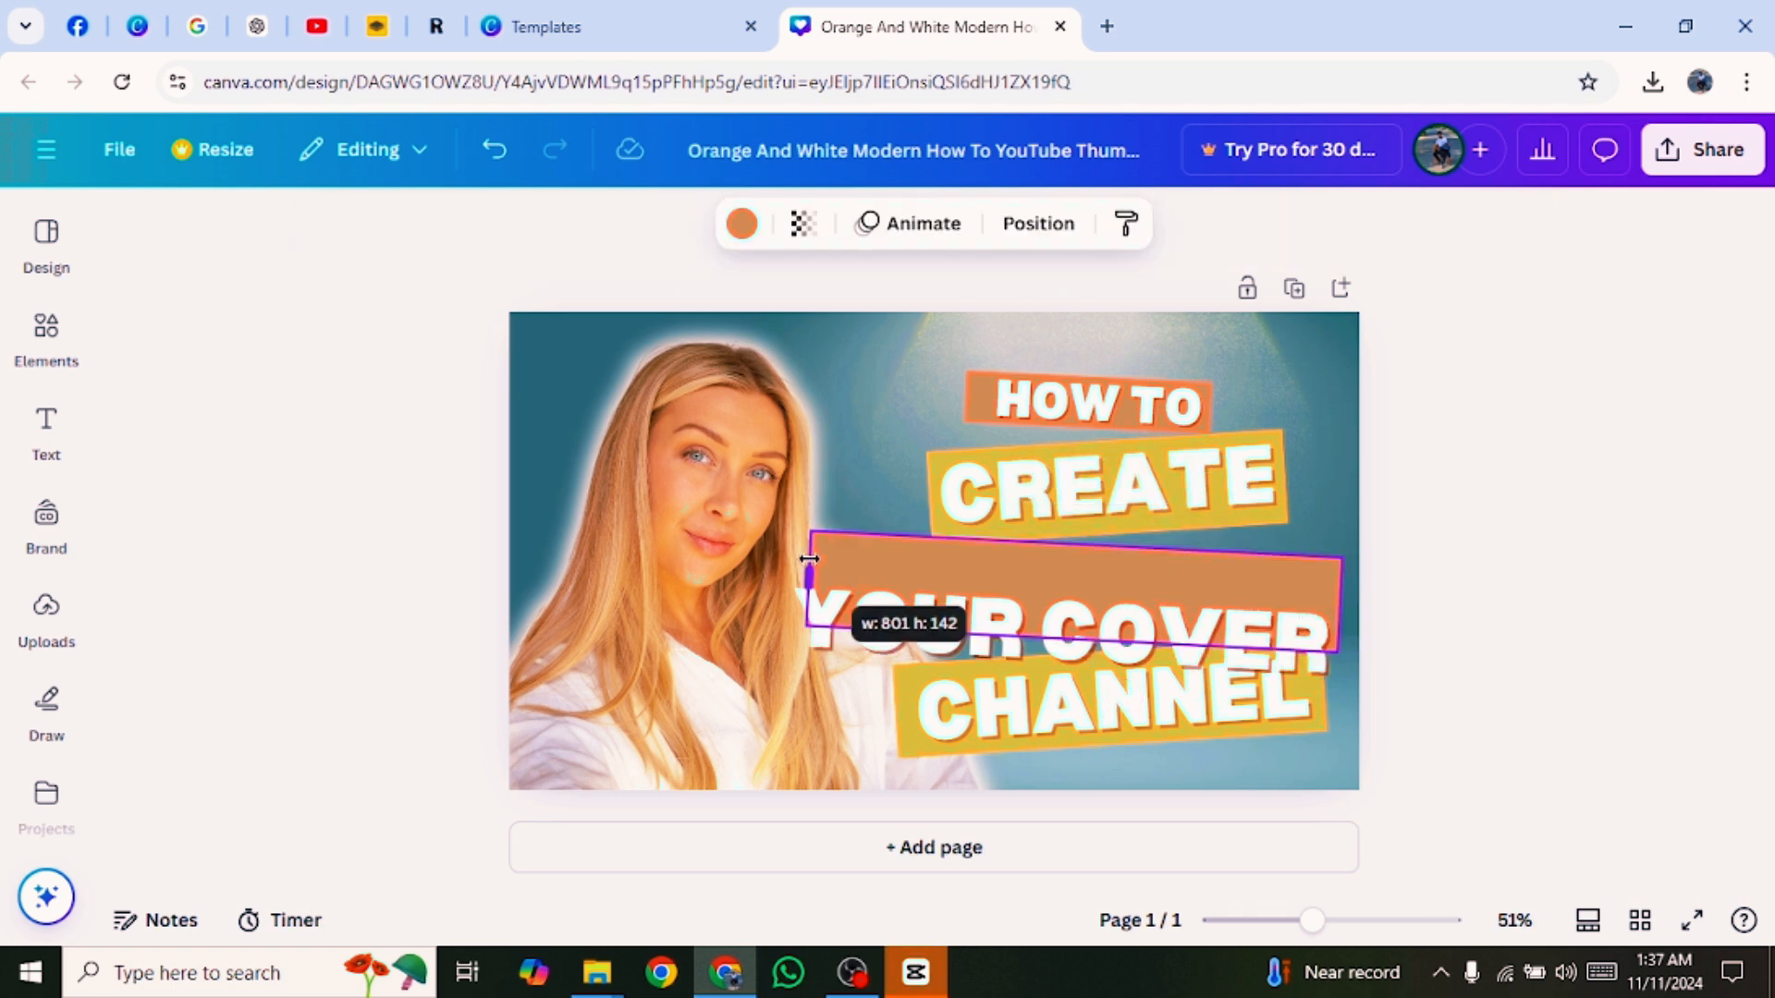
Extend the orange bar's left end to span "YOUR COVER" and center the text on the bar.
drag(814, 559, 782, 563)
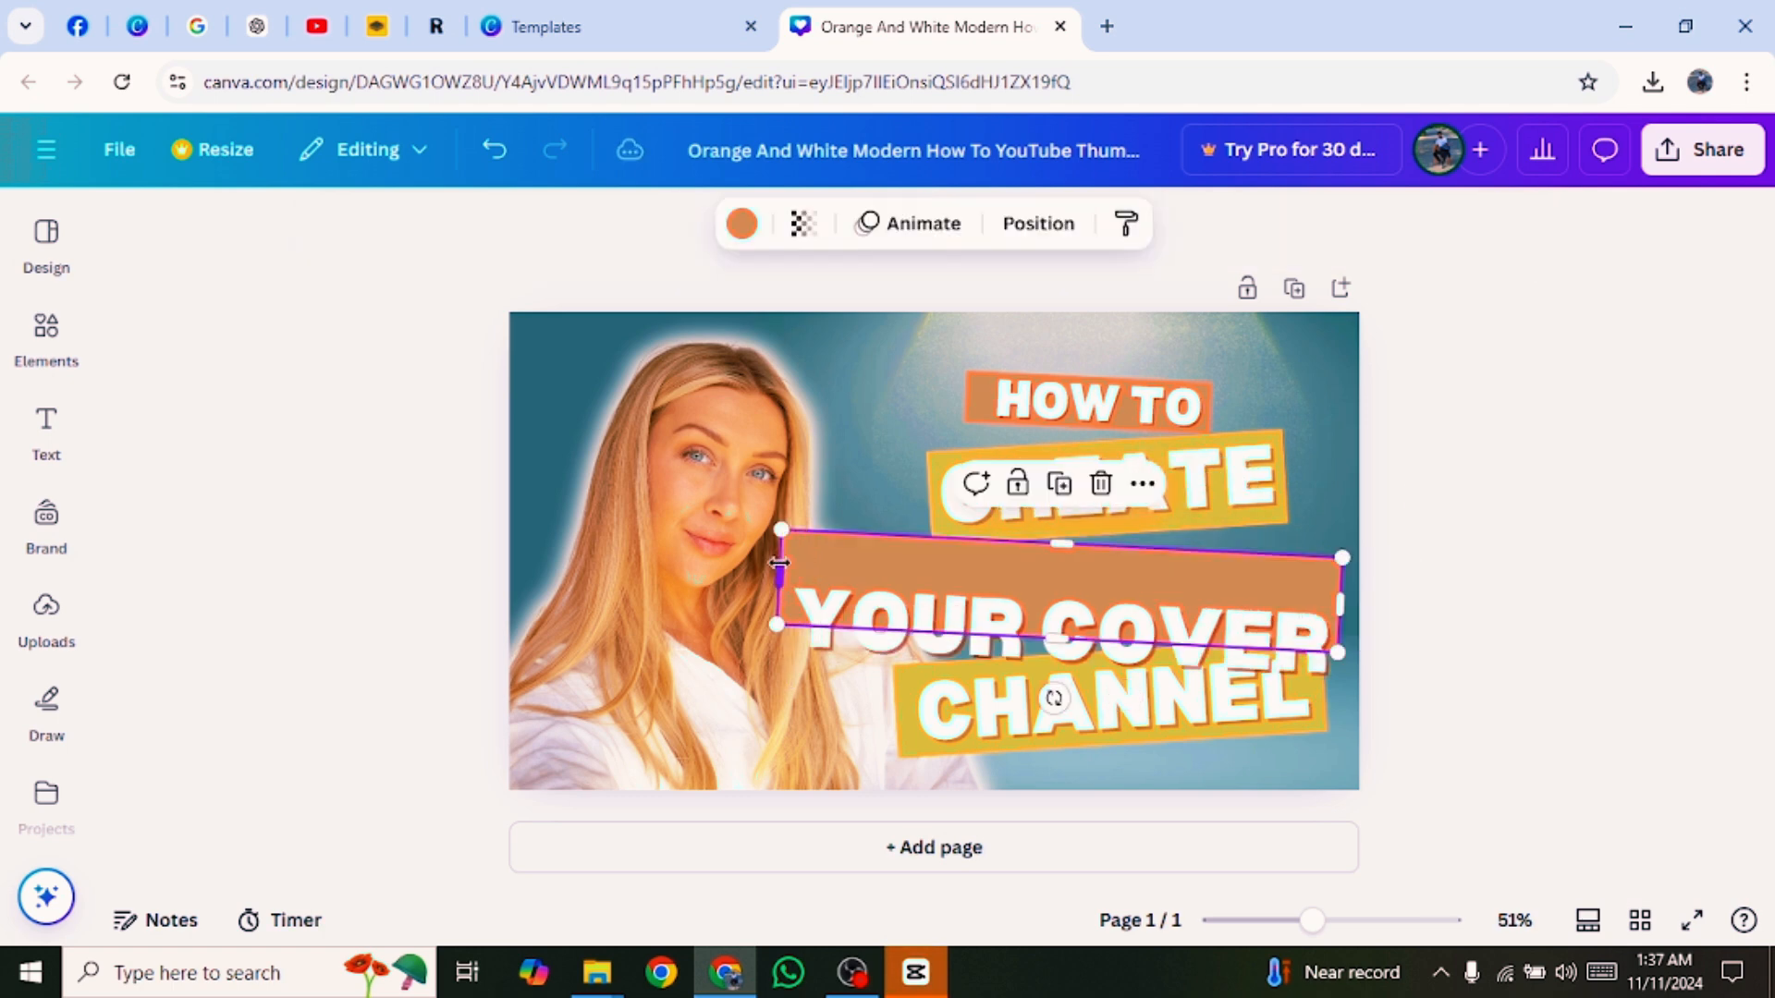
drag(1109, 610, 1109, 585)
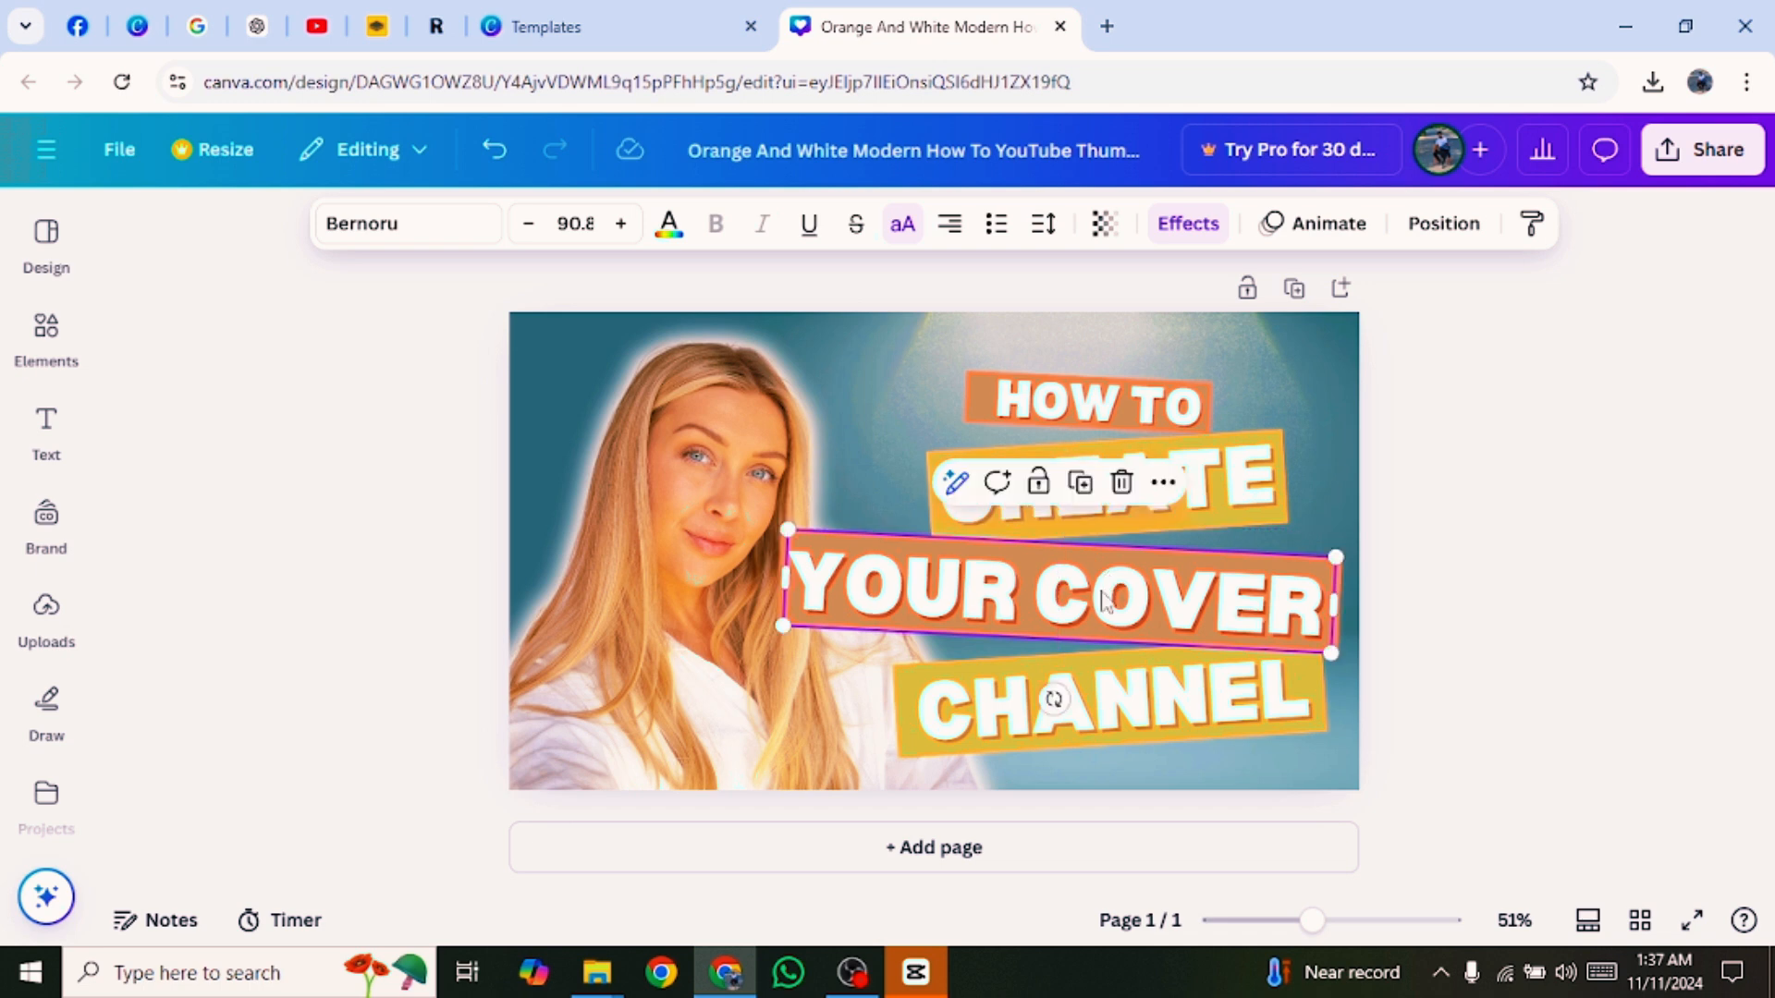
click(1498, 589)
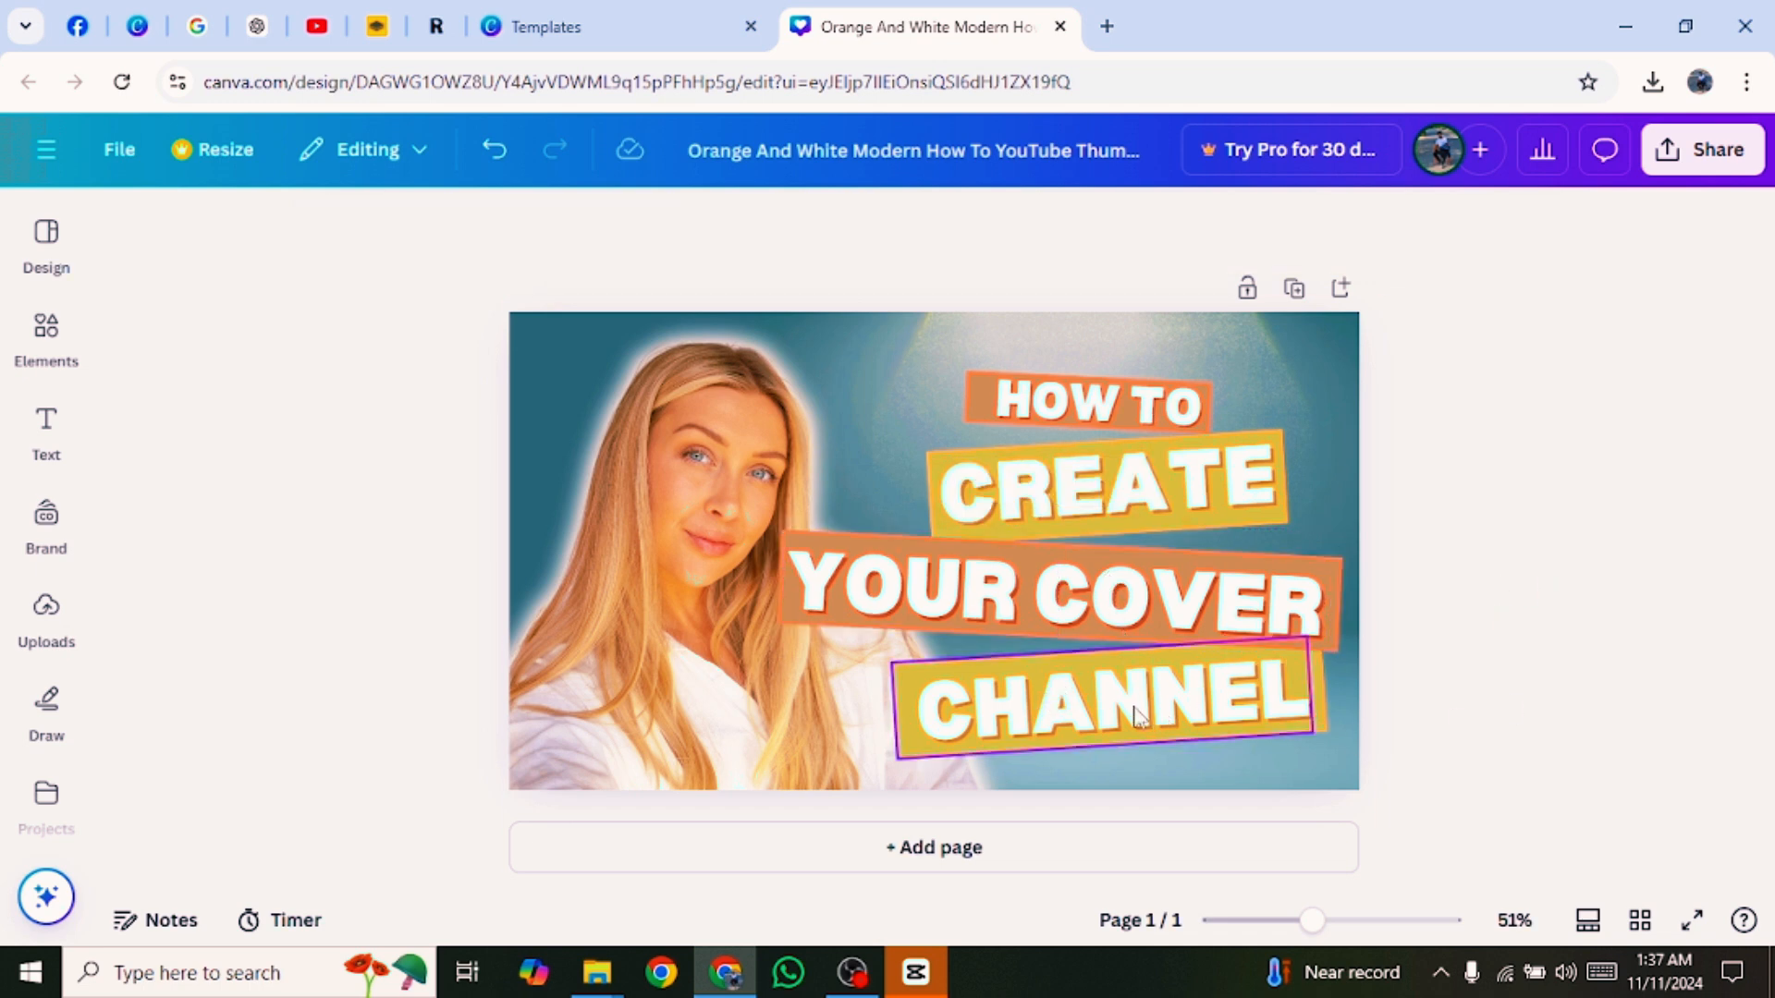
Change the "CHANNEL" text to "FOR CHANNEL" and widen its text box so it fits on one line.
double_click(1139, 712)
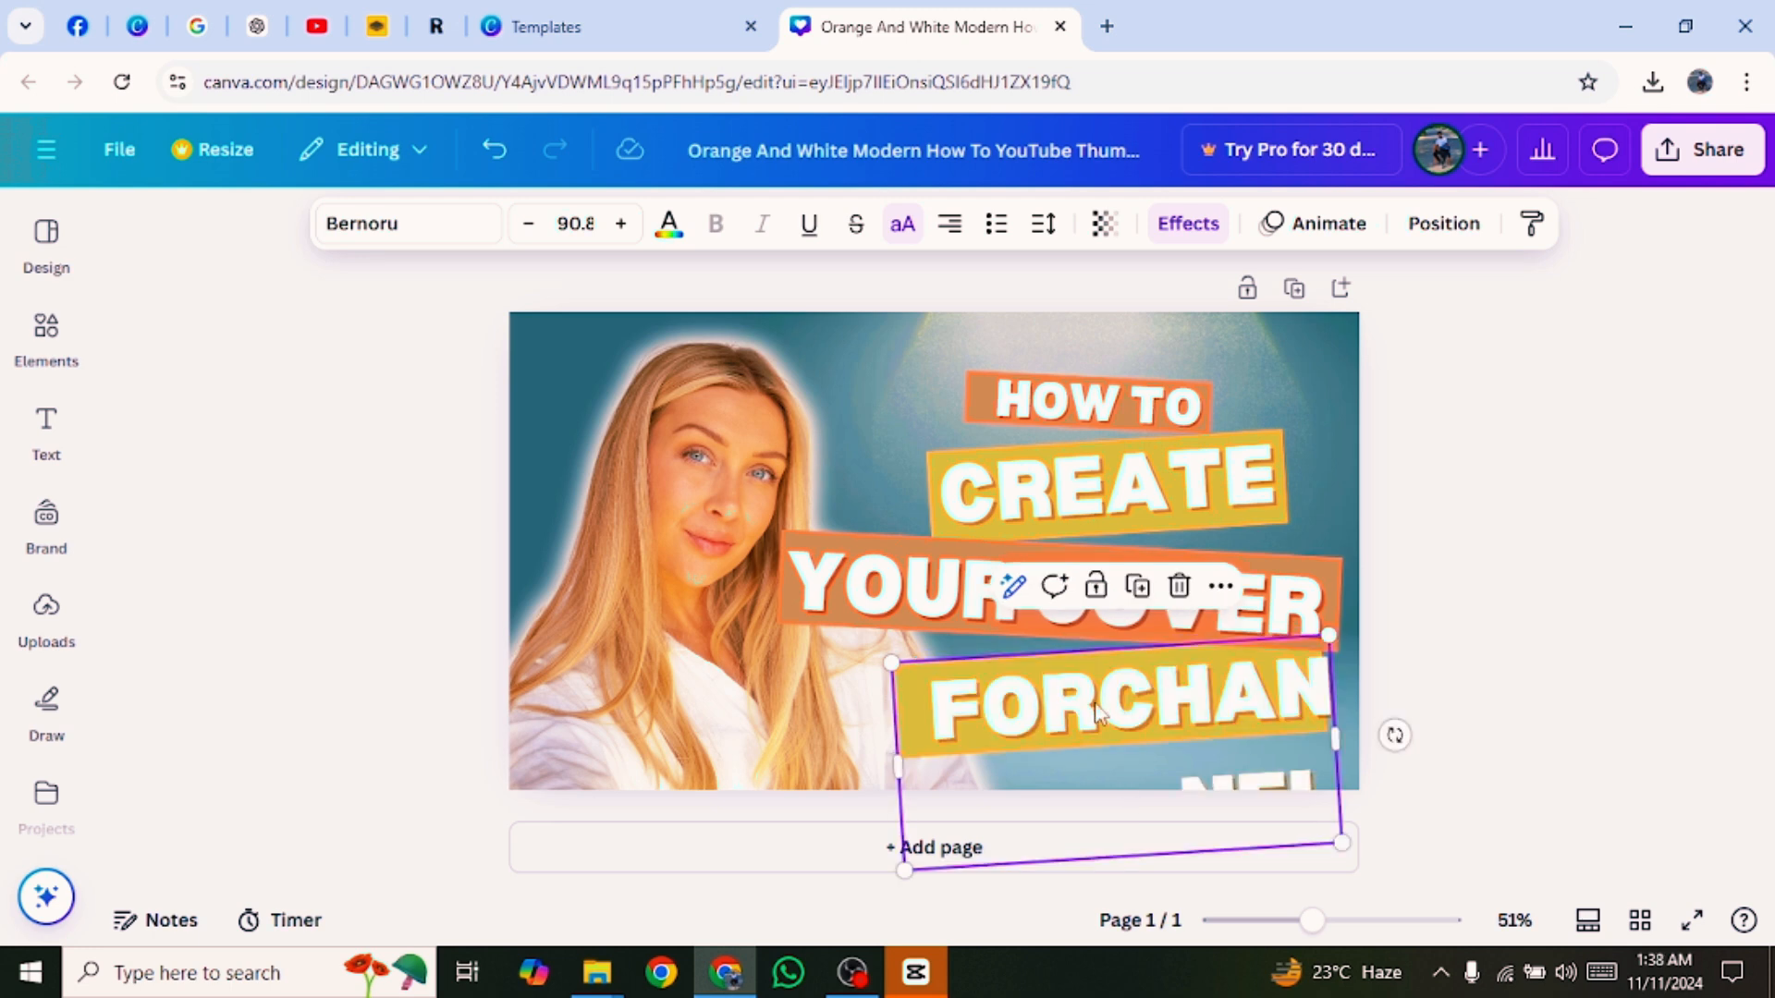
click(1096, 704)
drag(1341, 747, 1509, 675)
click(1535, 516)
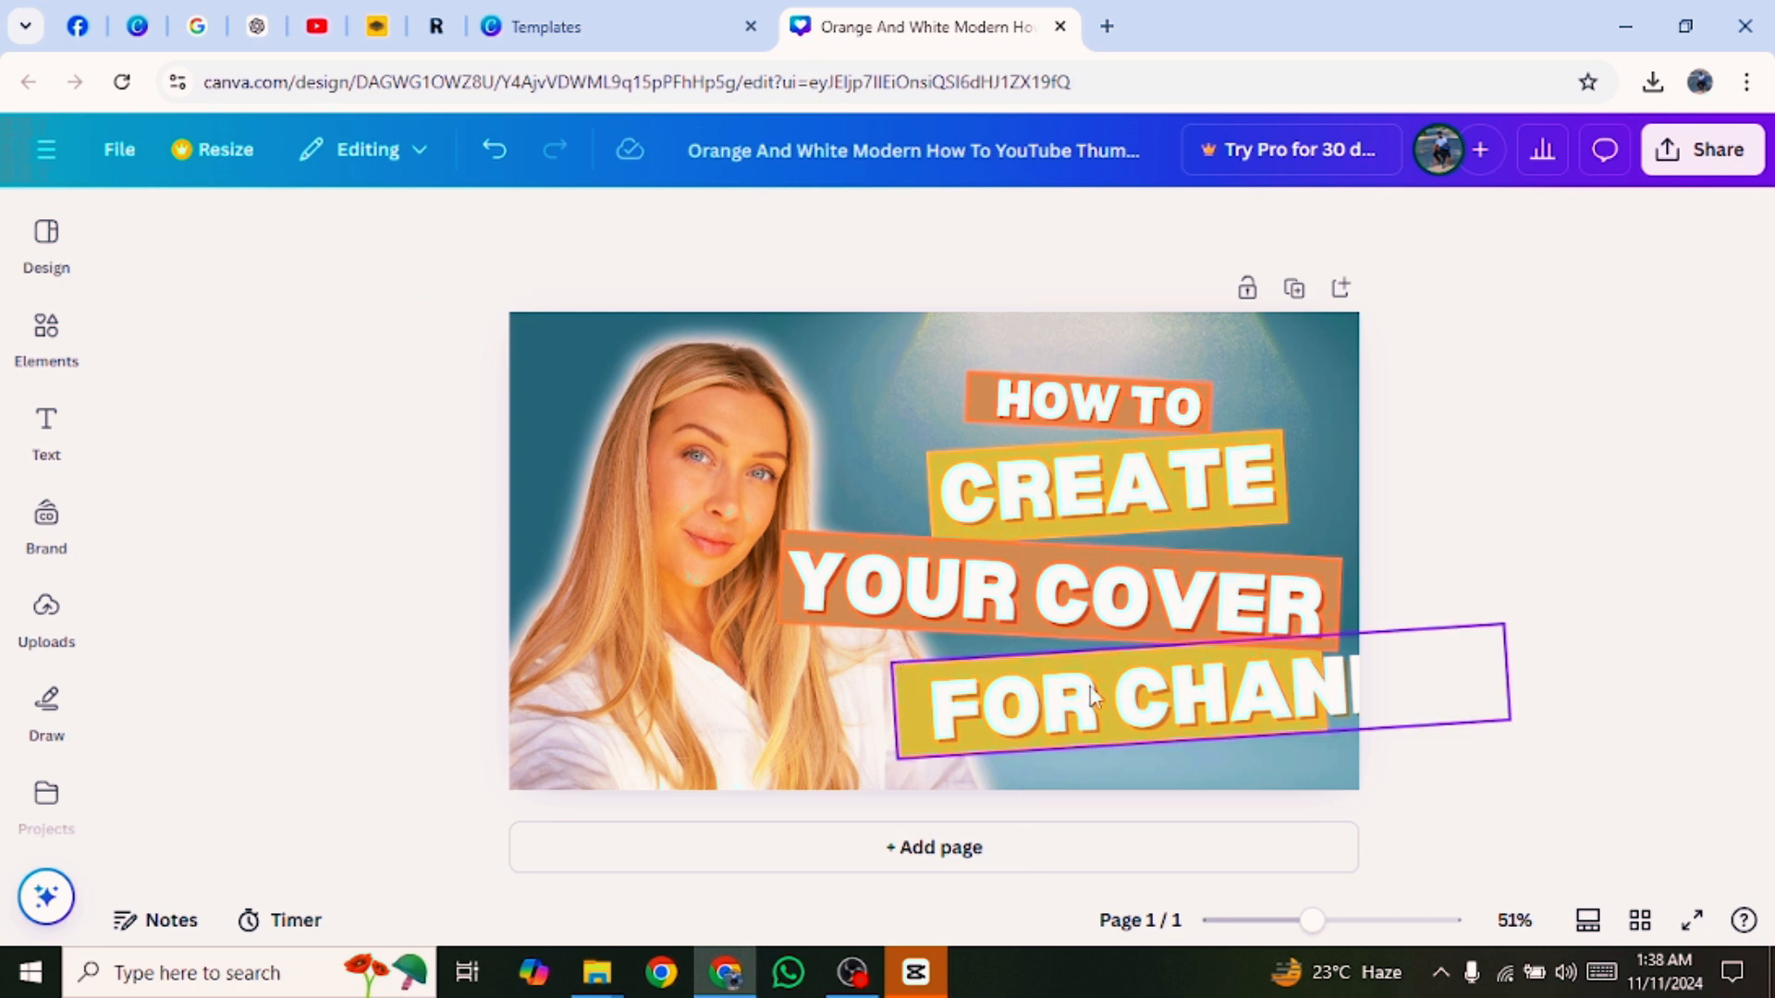
Extend the lower yellow bar's left end to span "FOR CHANNEL" and position the text on the bar.
drag(1194, 690, 1204, 654)
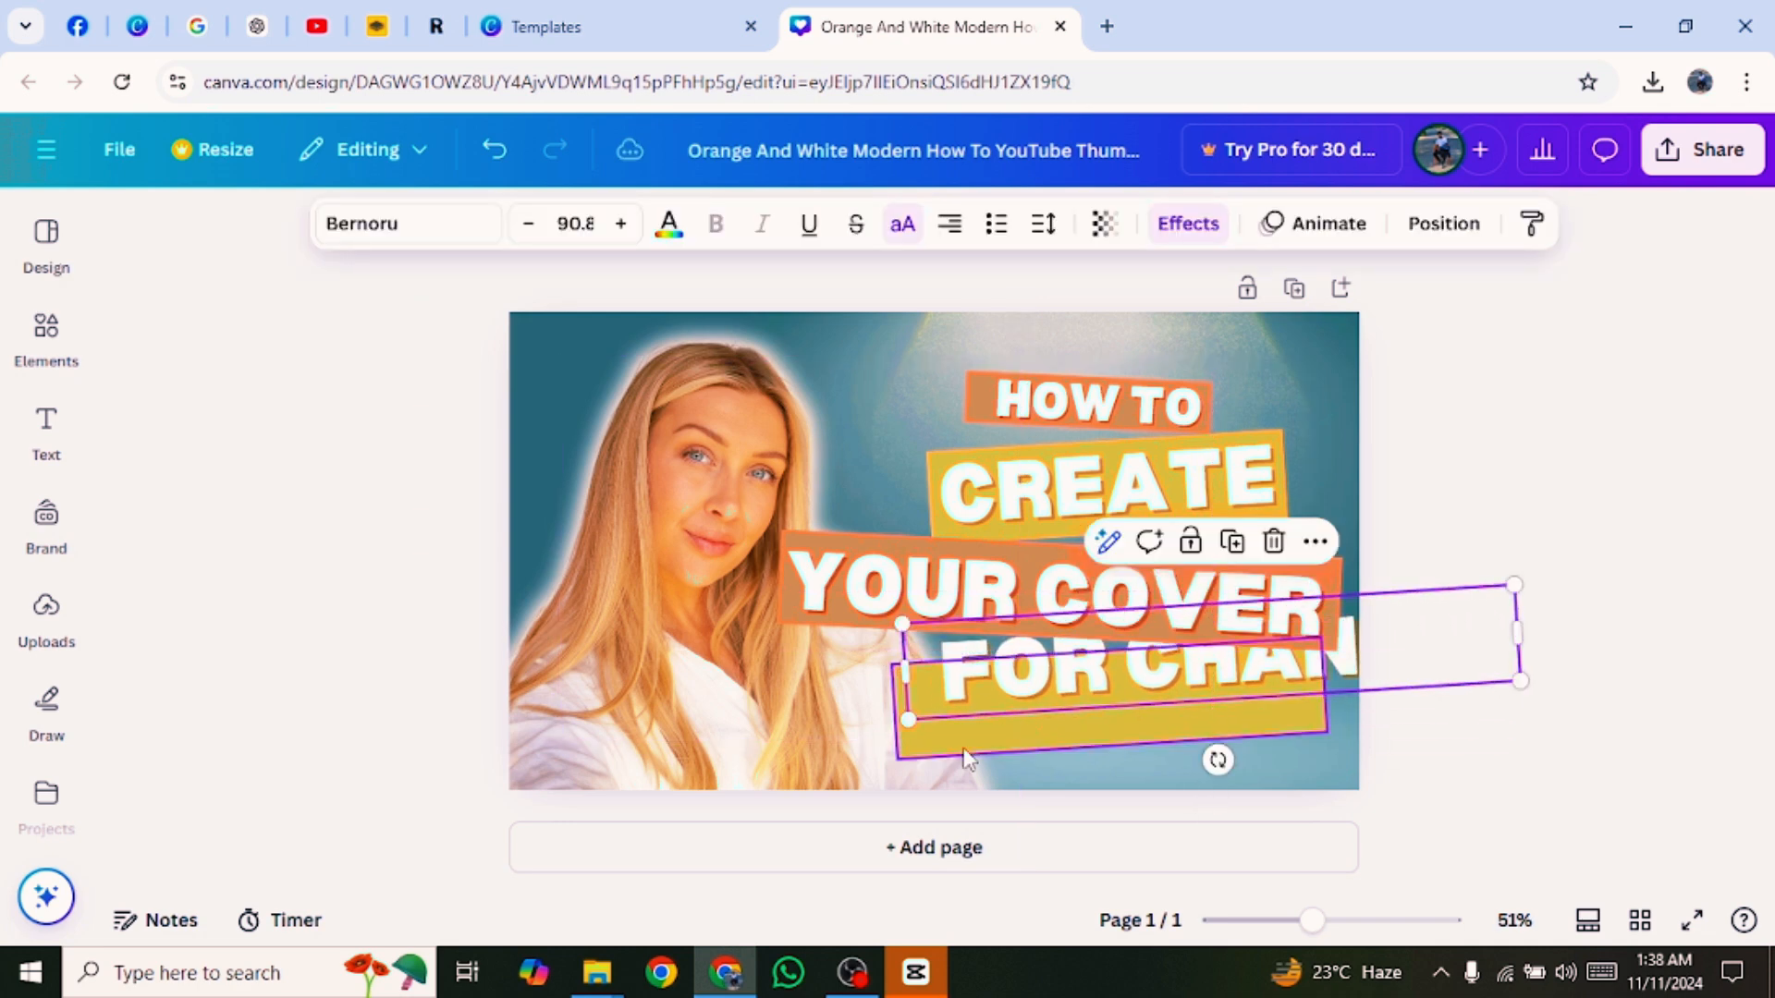
click(962, 742)
drag(893, 704, 687, 716)
drag(1134, 691, 930, 715)
click(1510, 710)
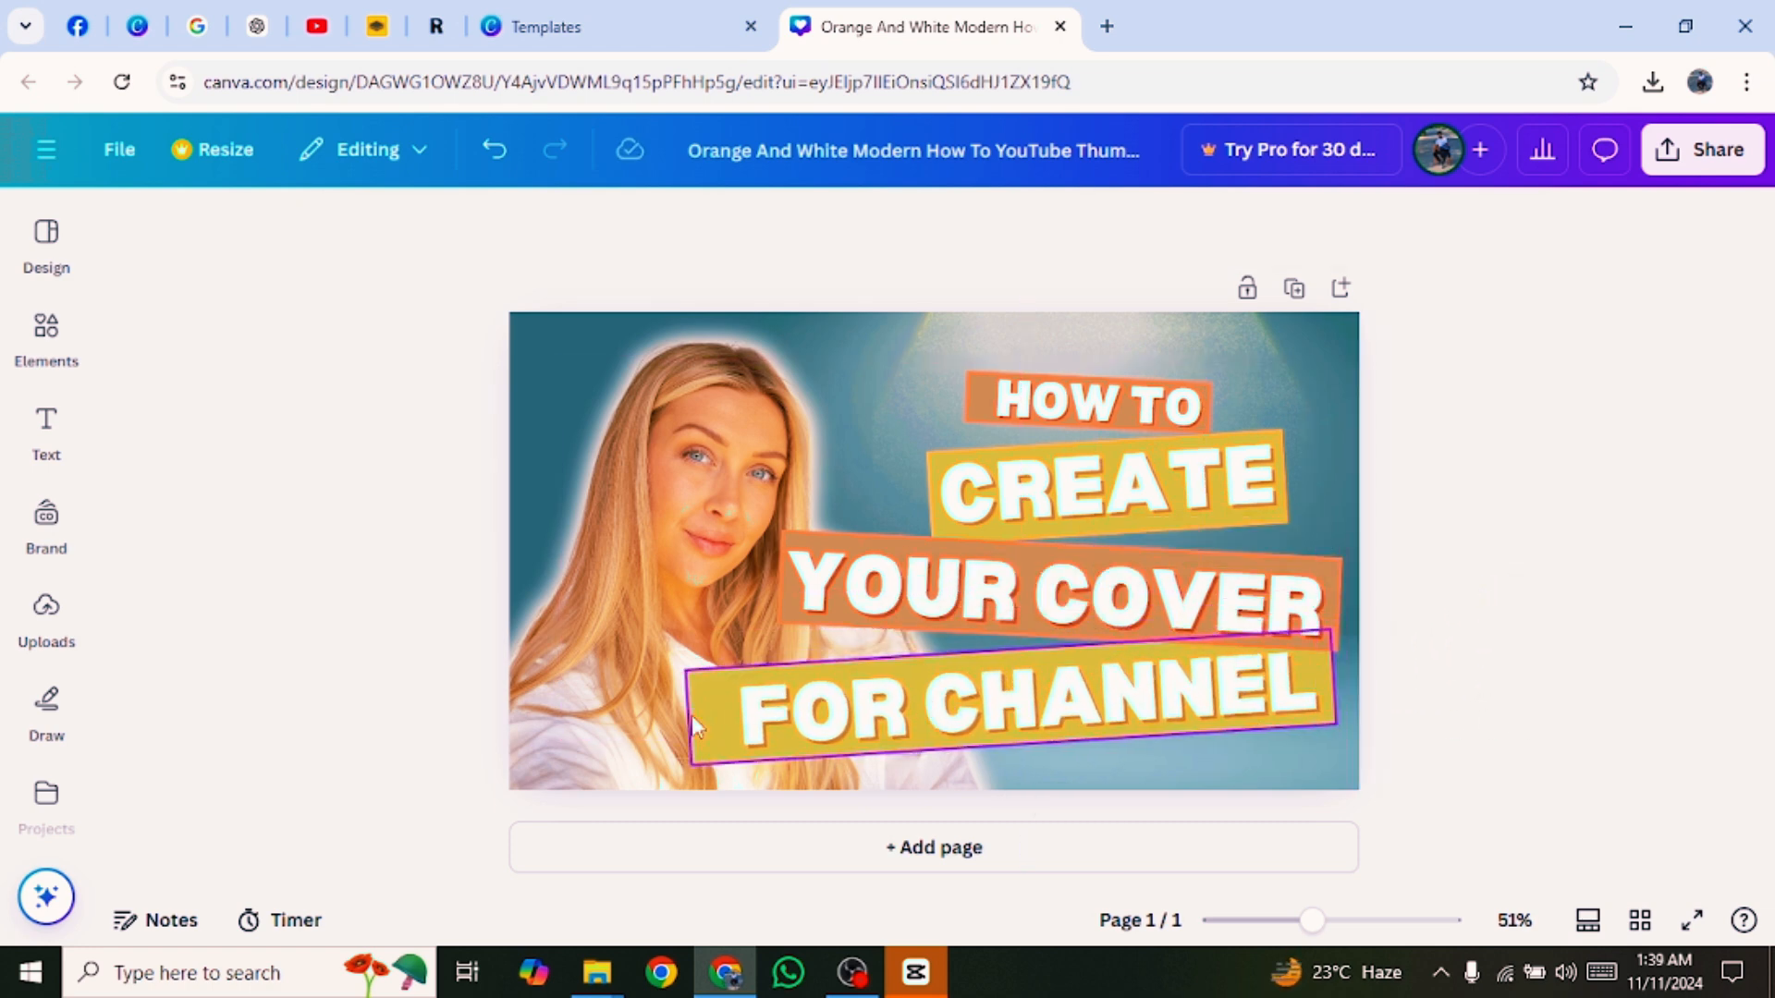
Group the lower yellow bar with "FOR CHANNEL" and shrink the group to font size 83.8, aligned beneath "YOUR COVER".
click(1313, 702)
click(1113, 592)
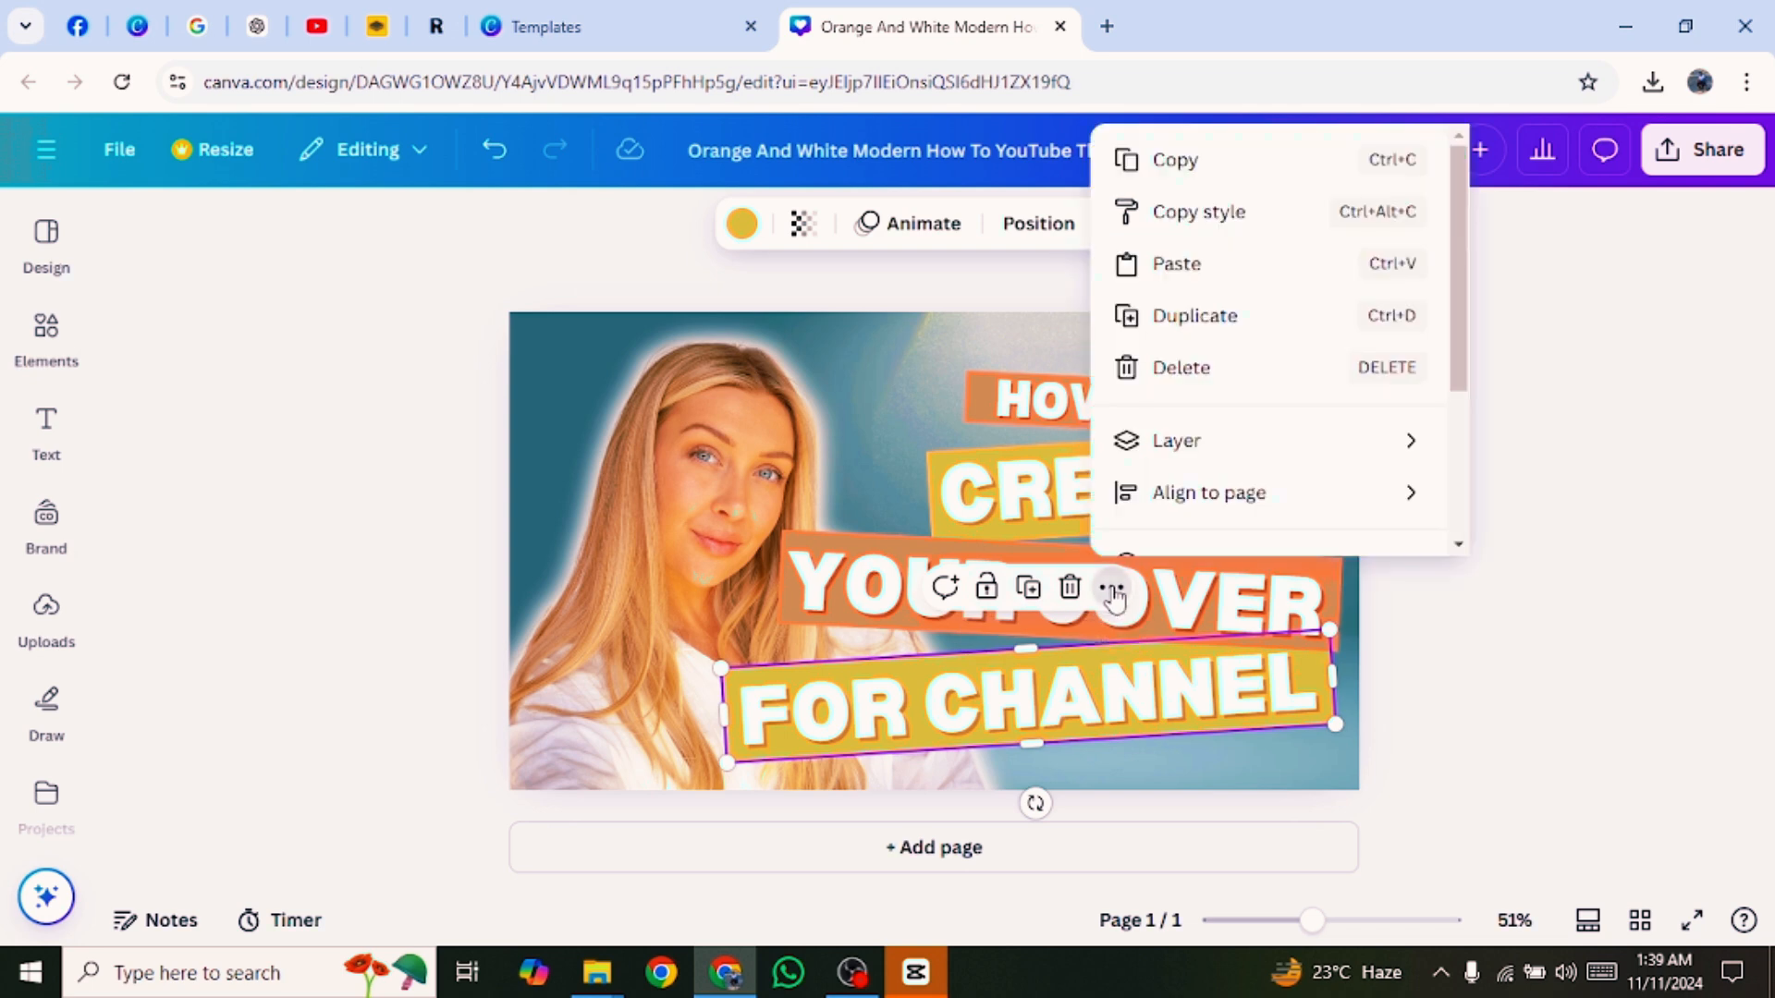
click(1659, 565)
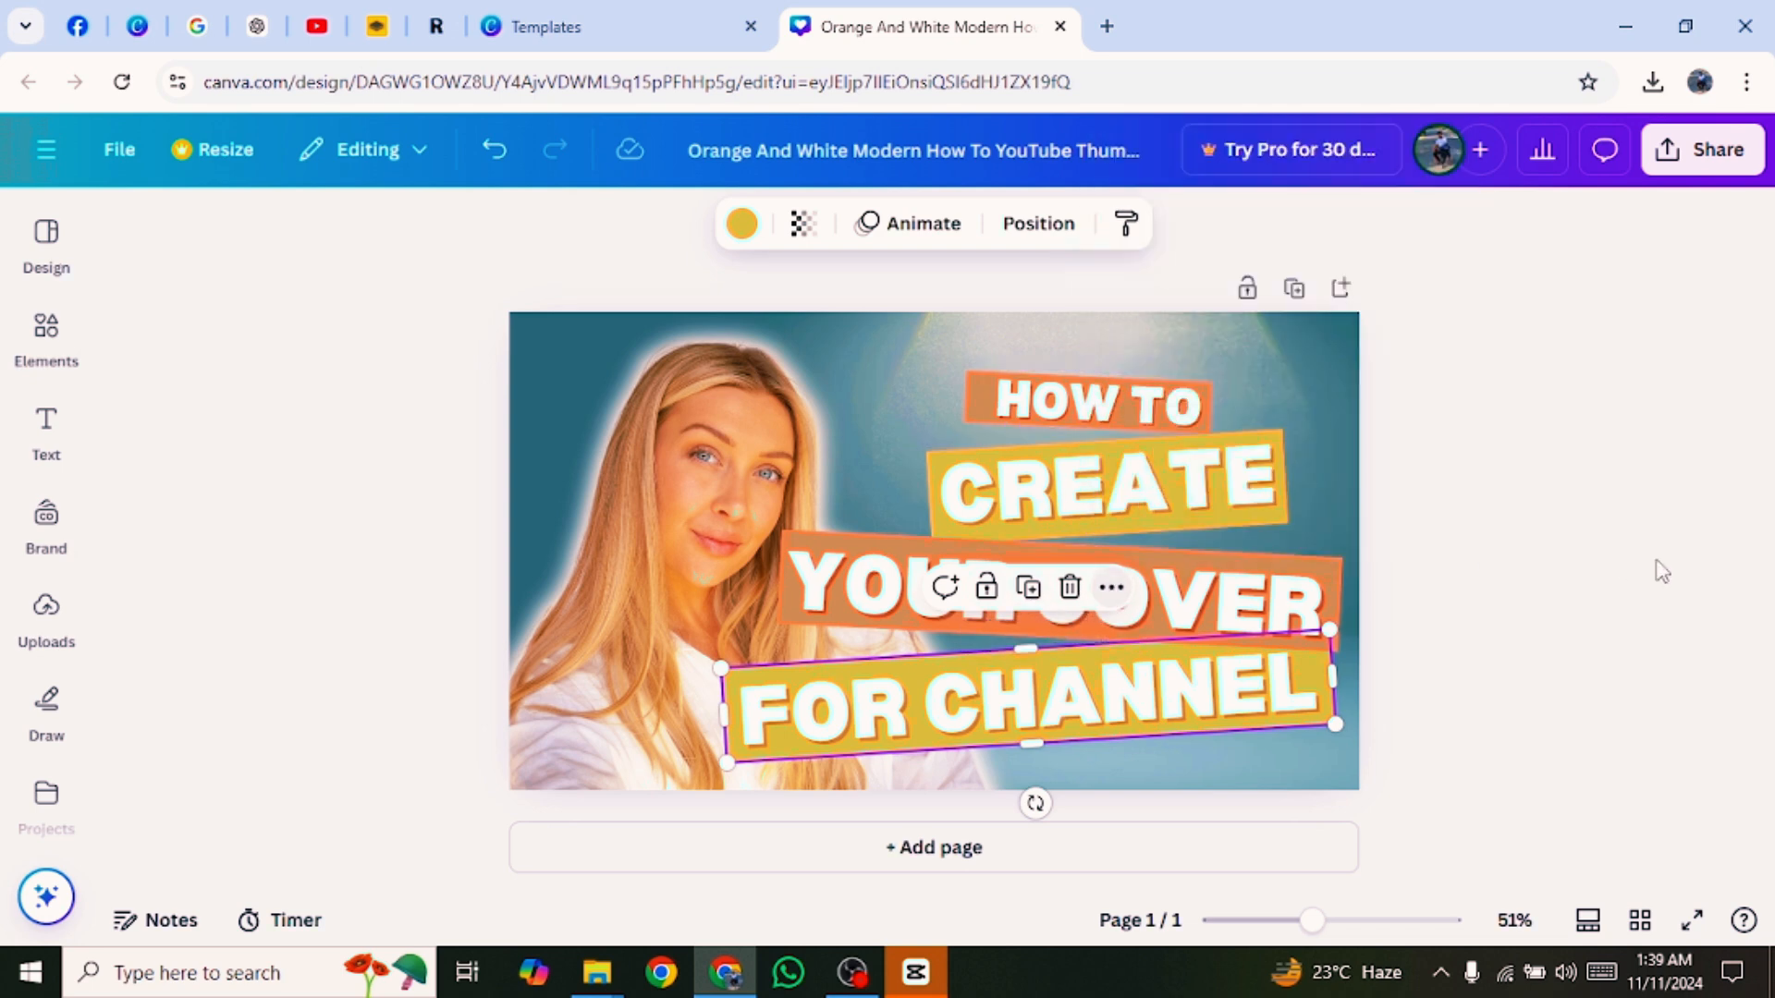
click(1318, 709)
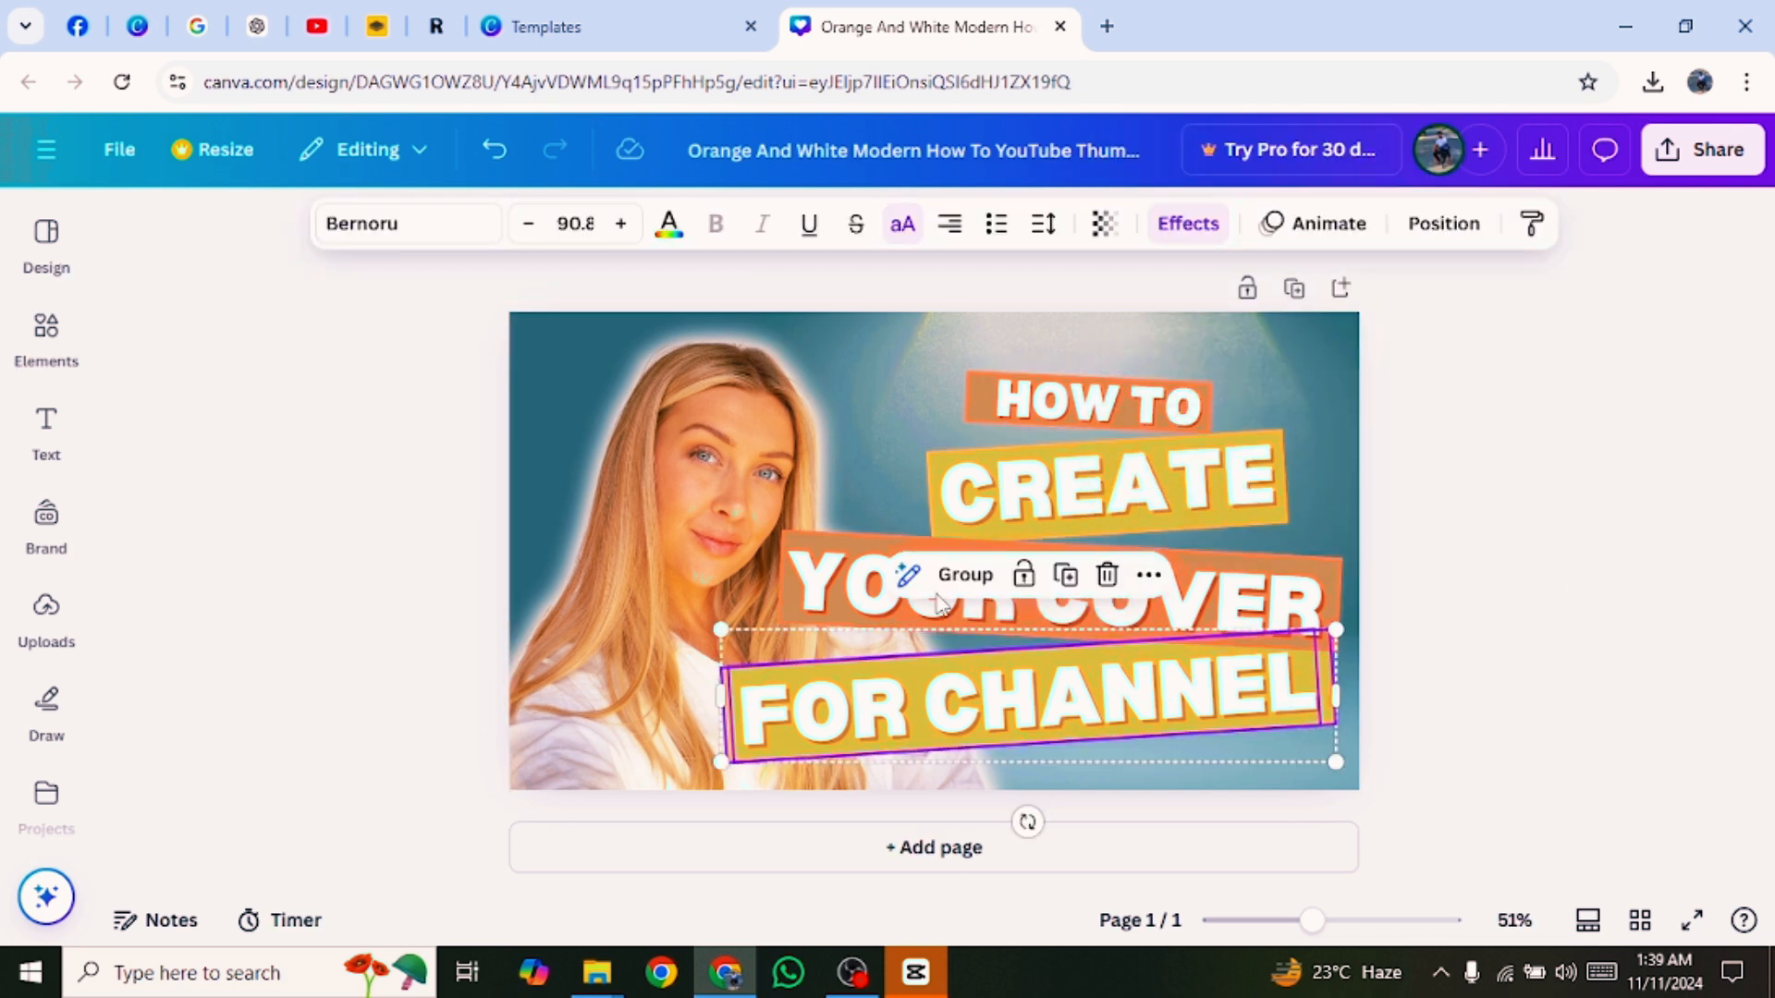
click(961, 576)
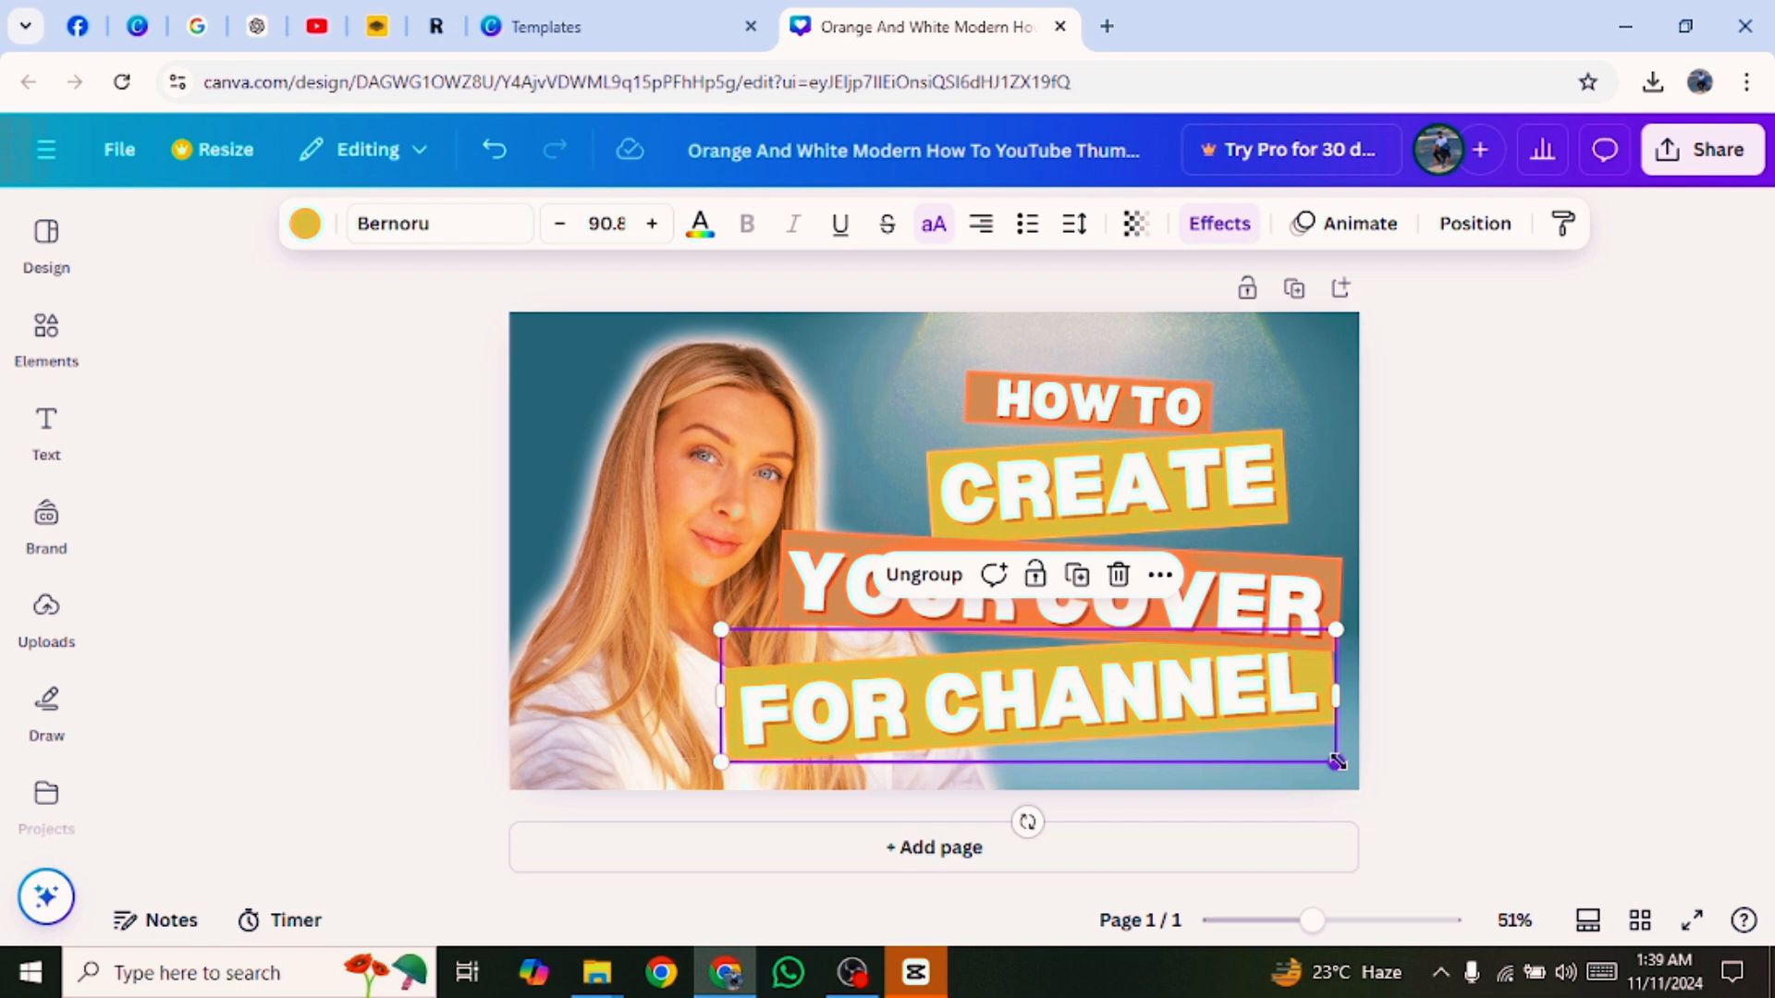
mouse_move(1336, 762)
mouse_down()
mouse_move(1292, 751)
mouse_move(1331, 743)
mouse_up()
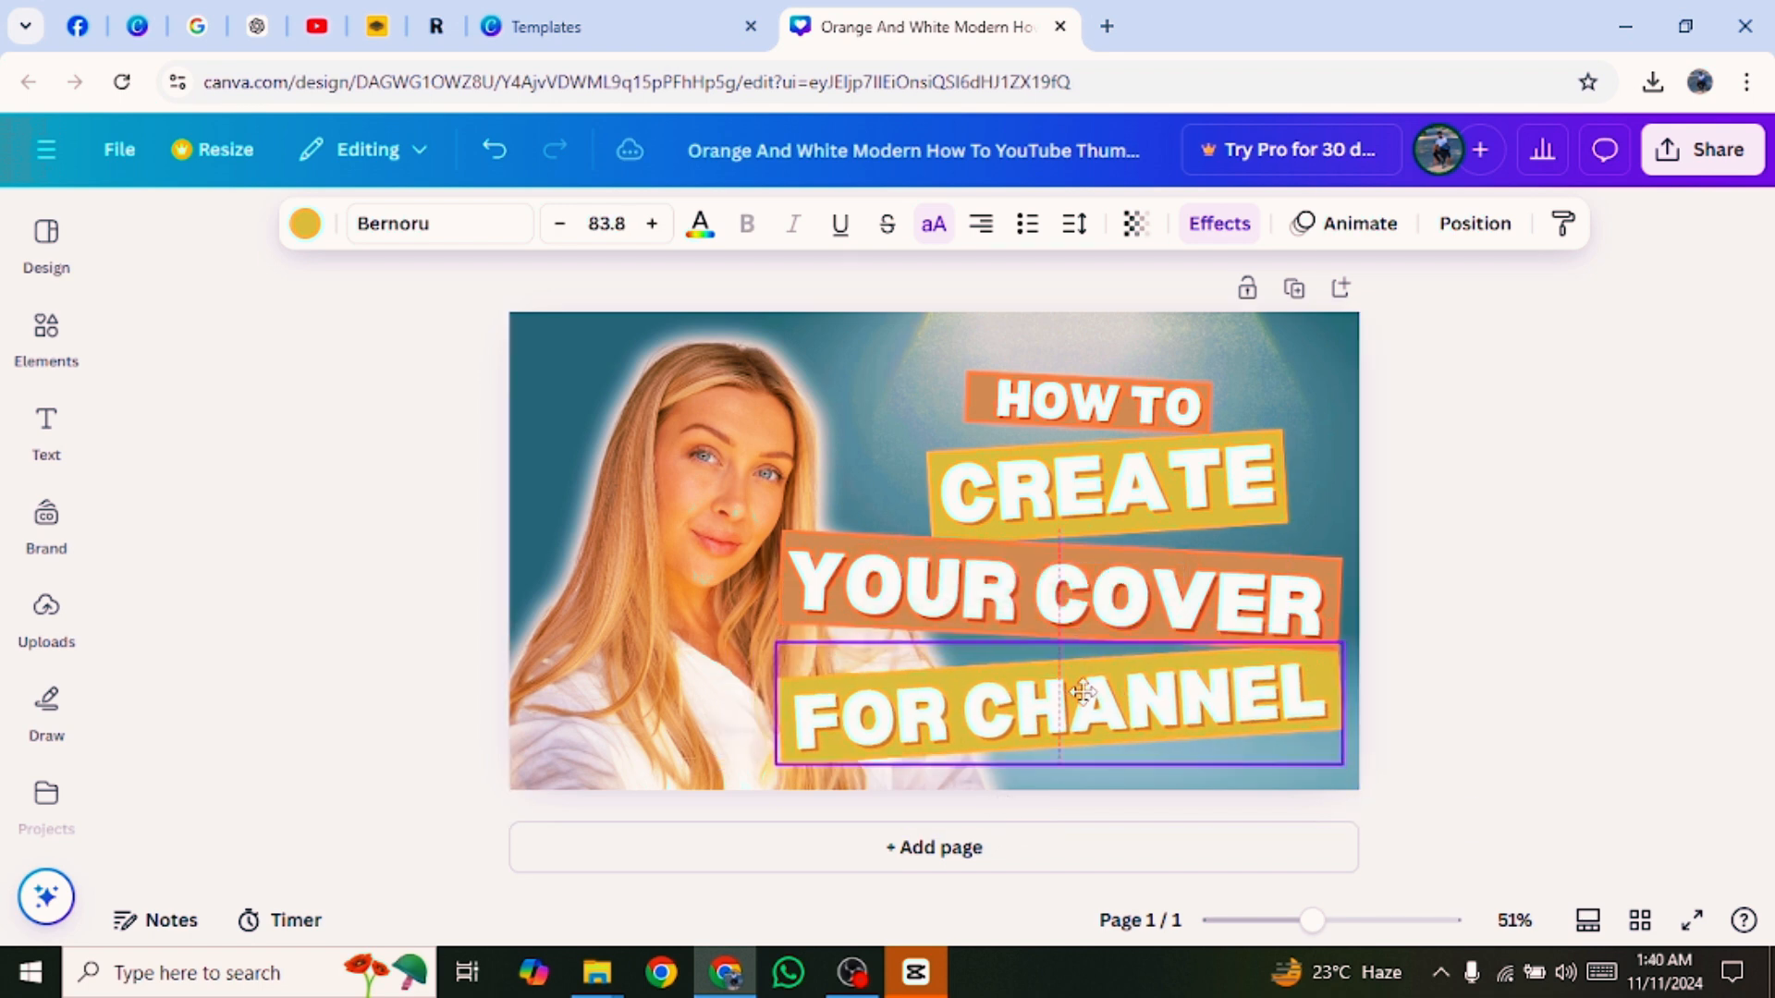
click(1411, 645)
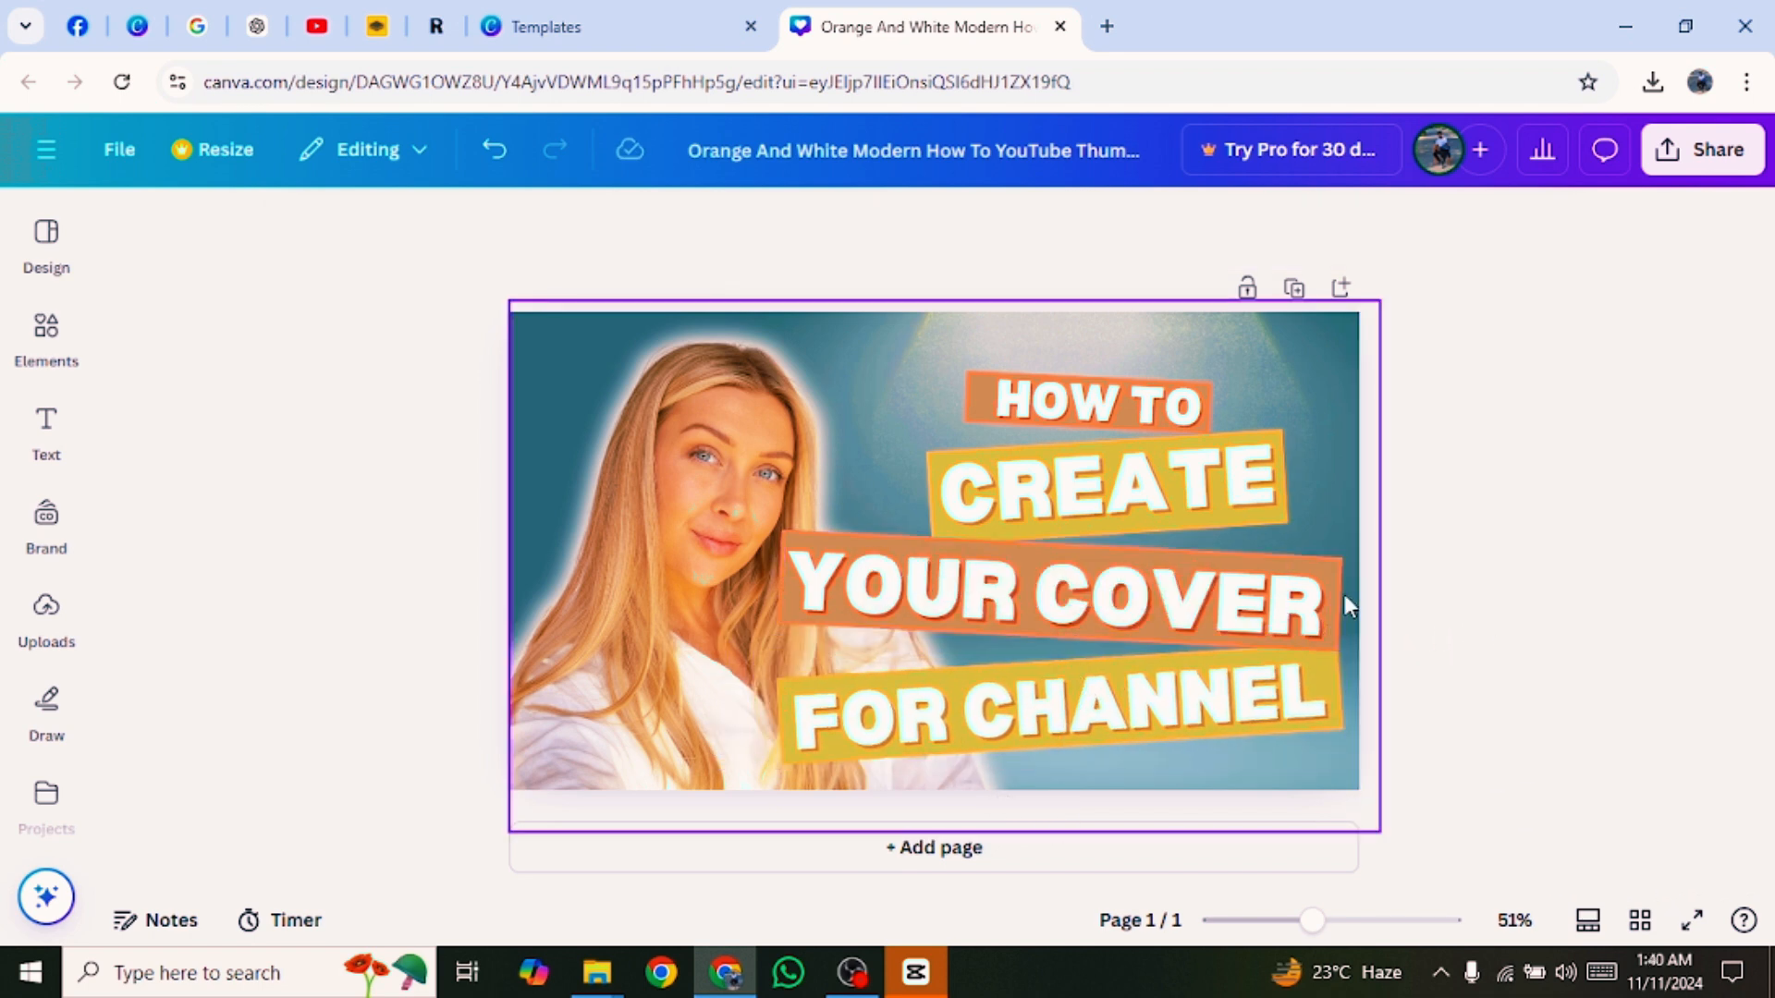
Group the orange bar with "YOUR COVER", shrink the group to font size 85.9 and shift it to the right.
click(1307, 603)
click(996, 476)
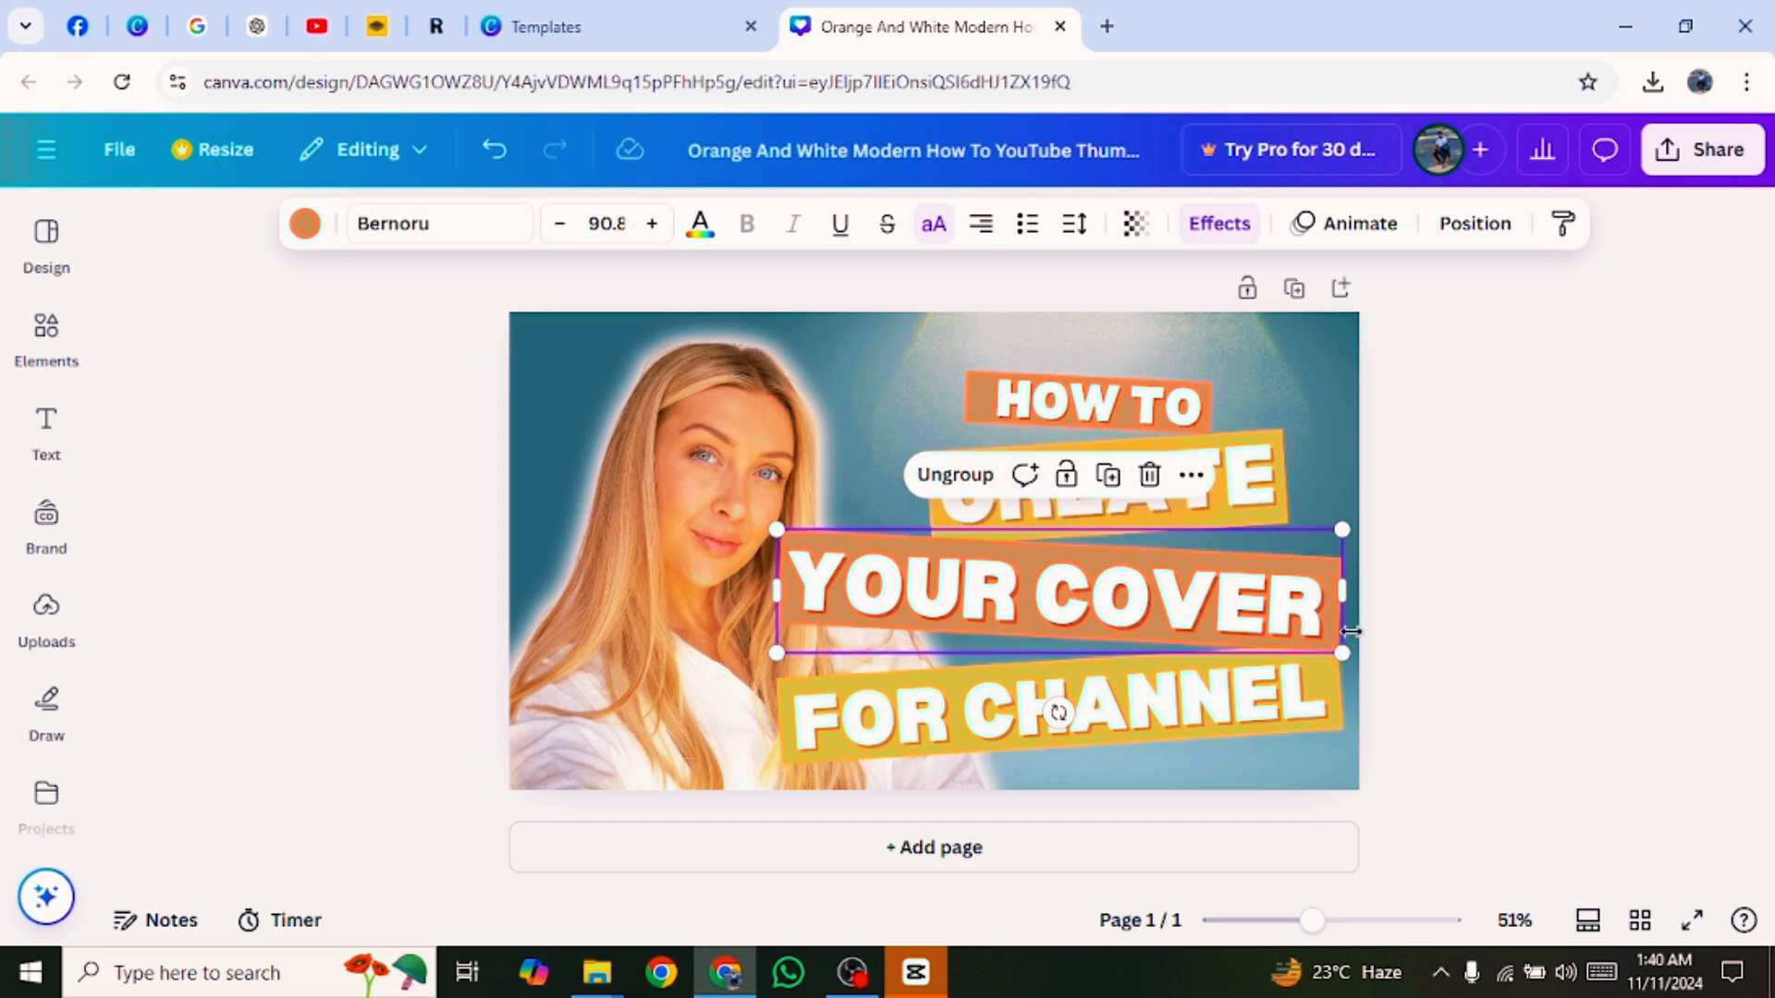
drag(1341, 654, 1311, 646)
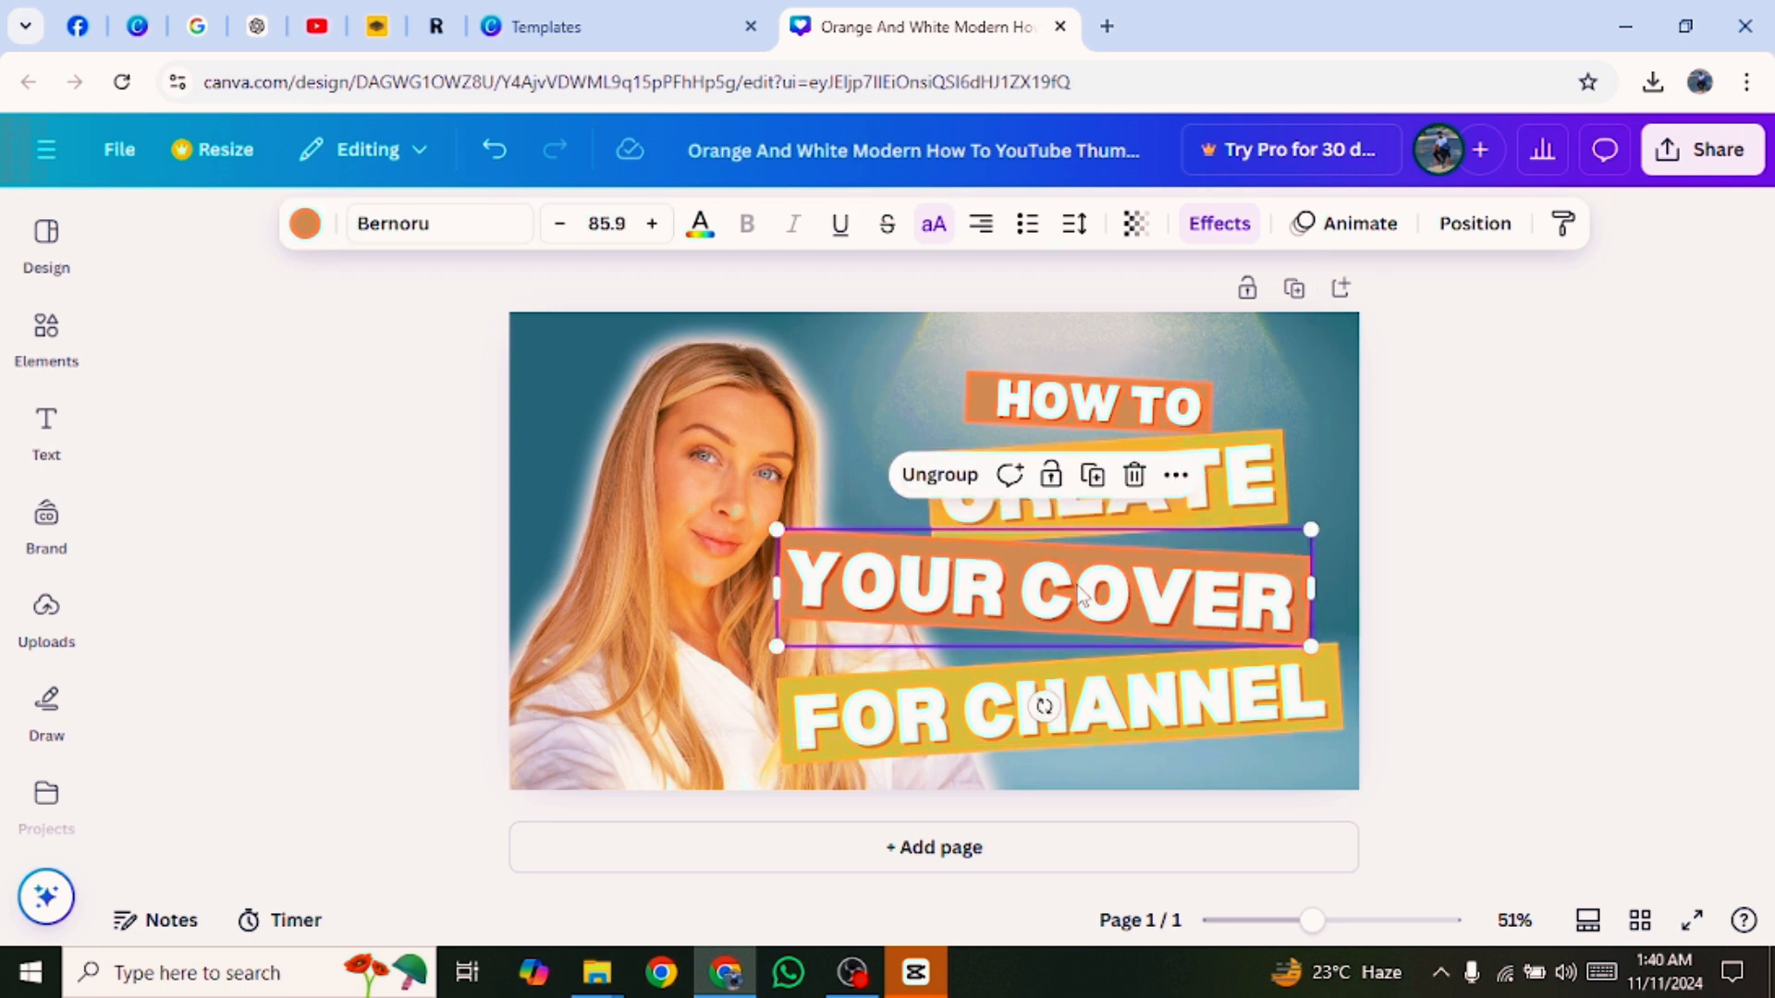
drag(1078, 587, 1110, 583)
Delete the woman's photo from the thumbnail and open the uploaded images.
click(690, 536)
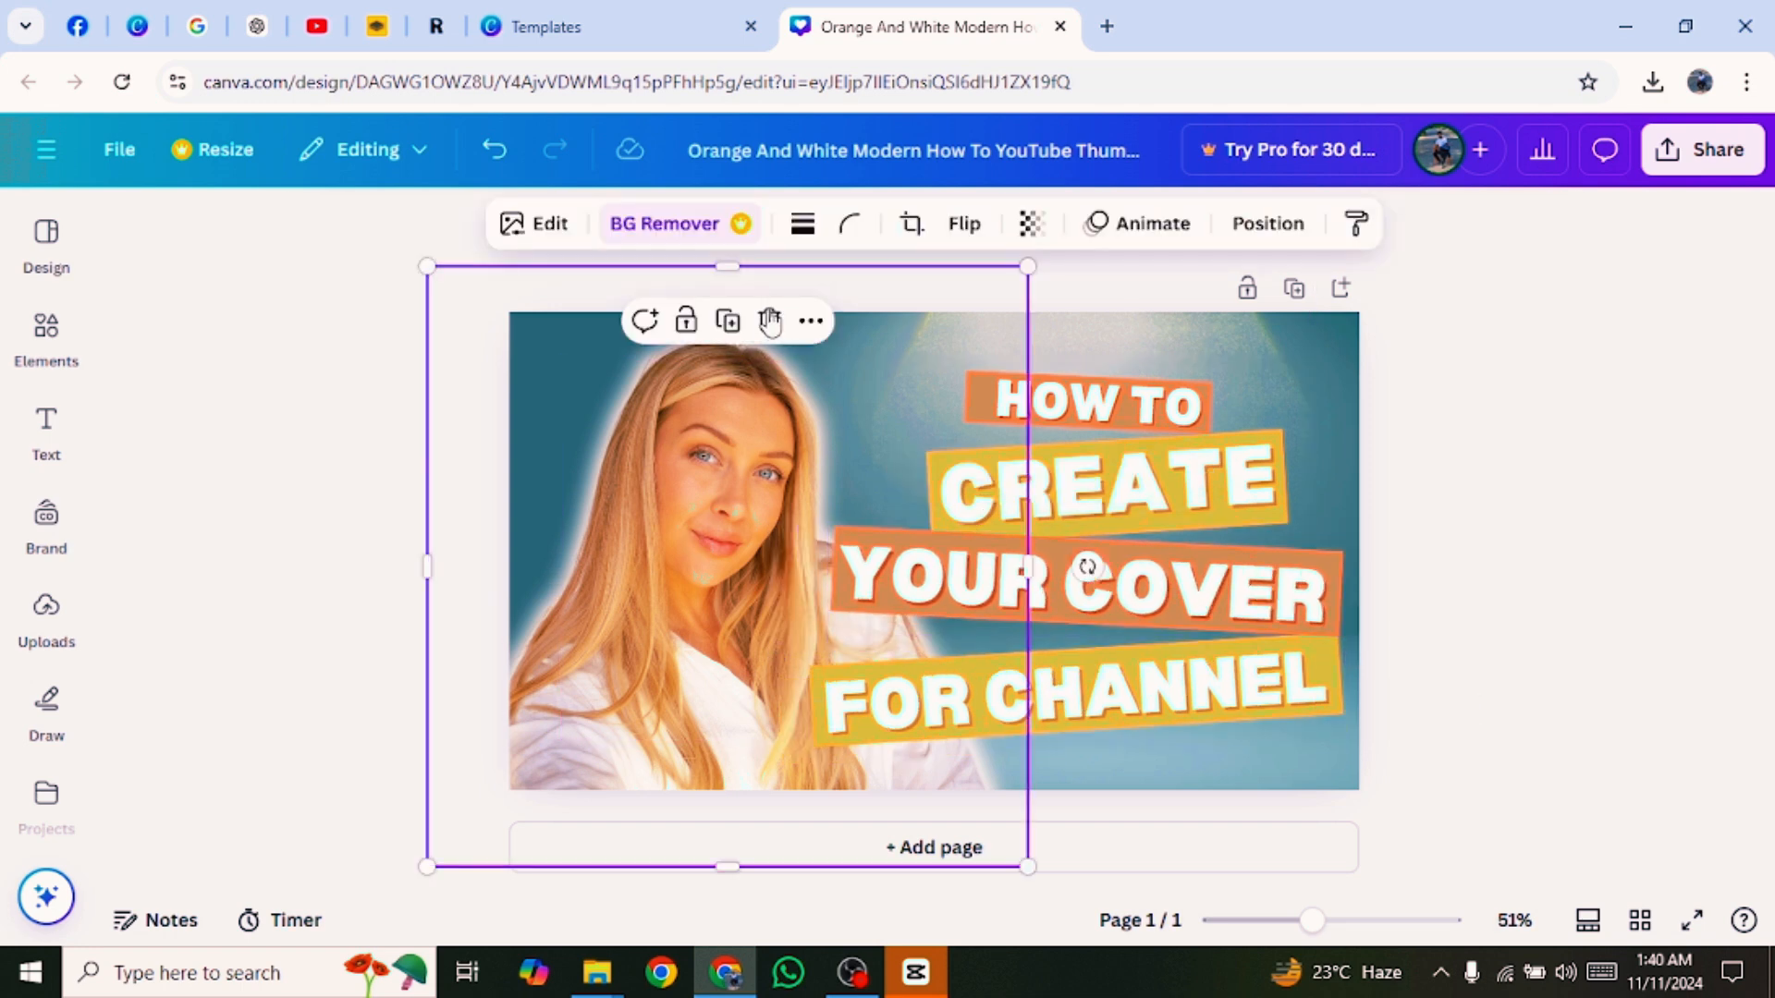
click(770, 321)
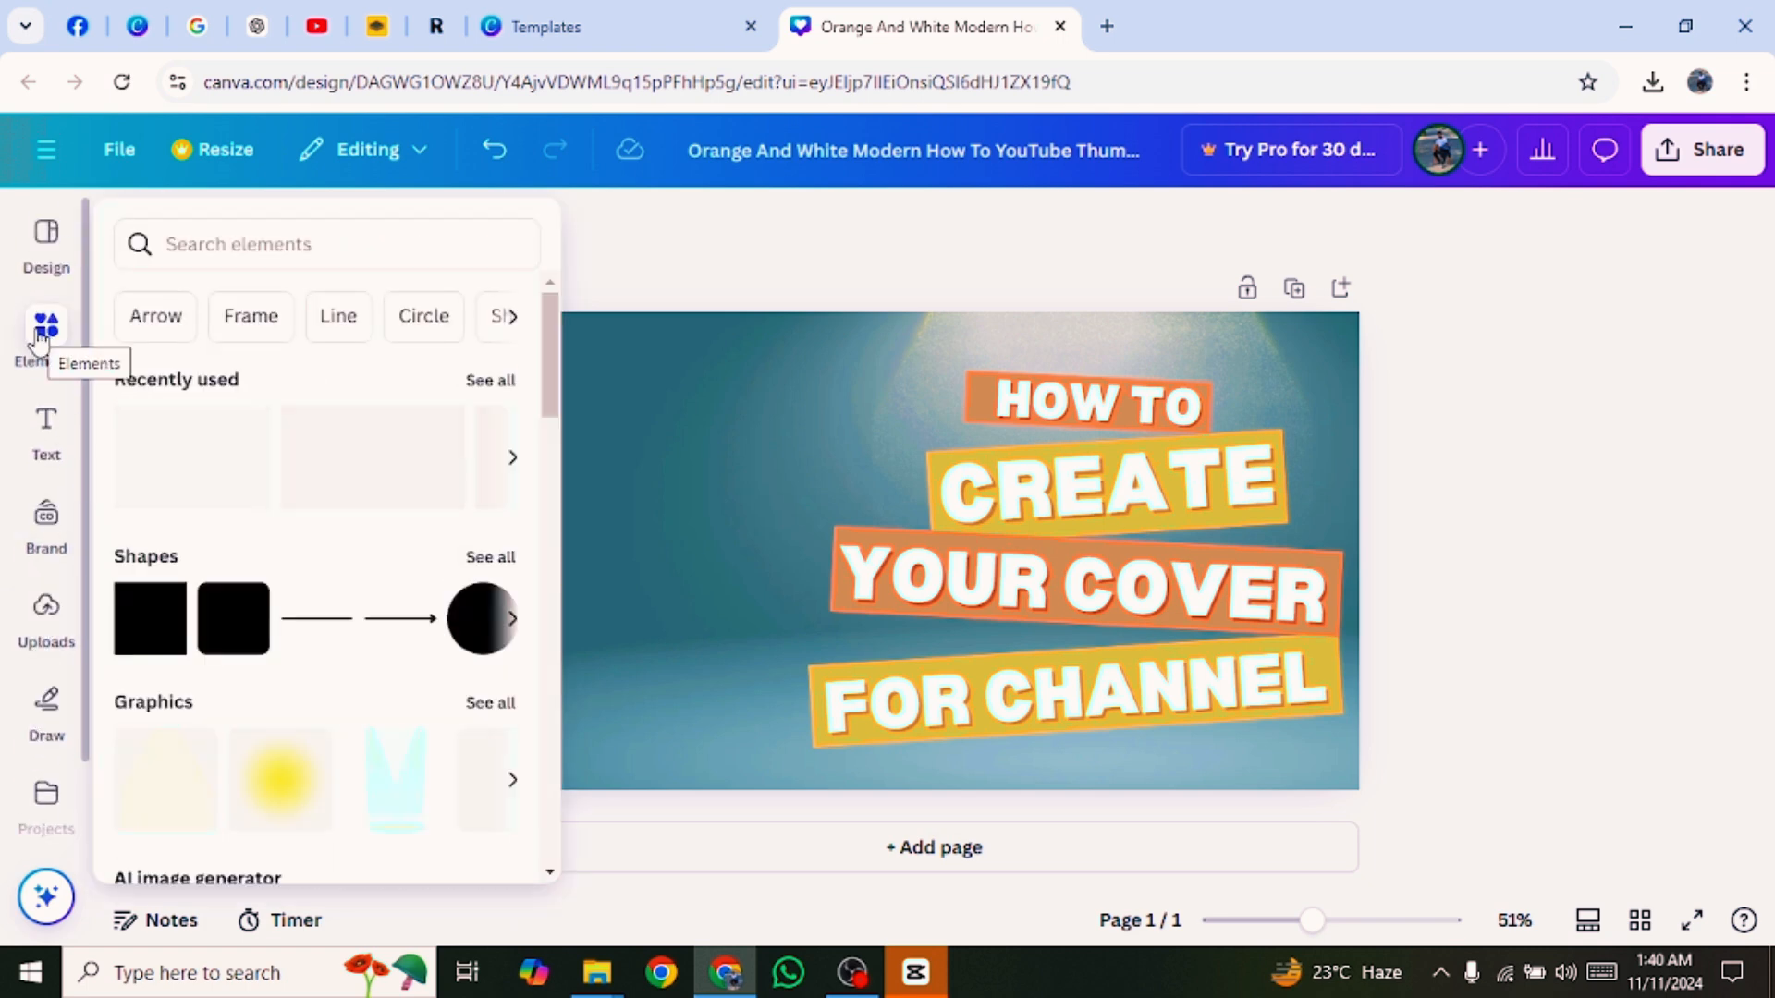
click(44, 615)
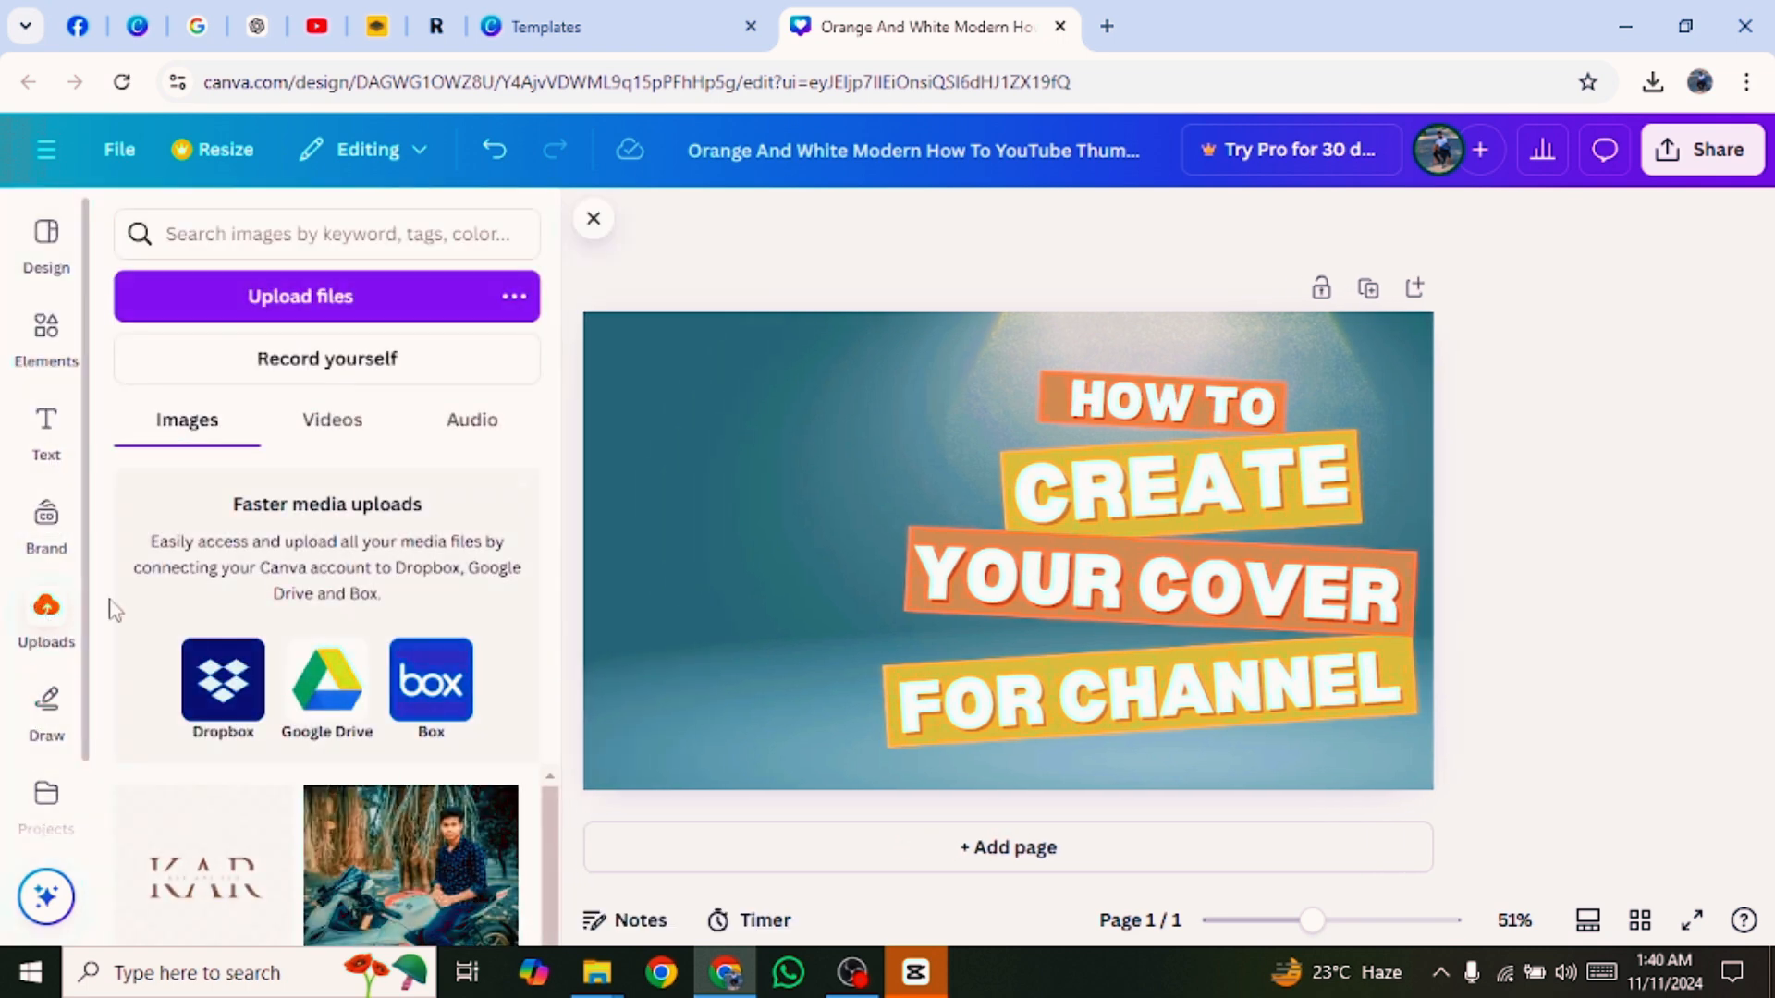
Try the uploaded photo of the man in sunglasses beside the headline text and remove it.
scroll(370, 817, down, 1)
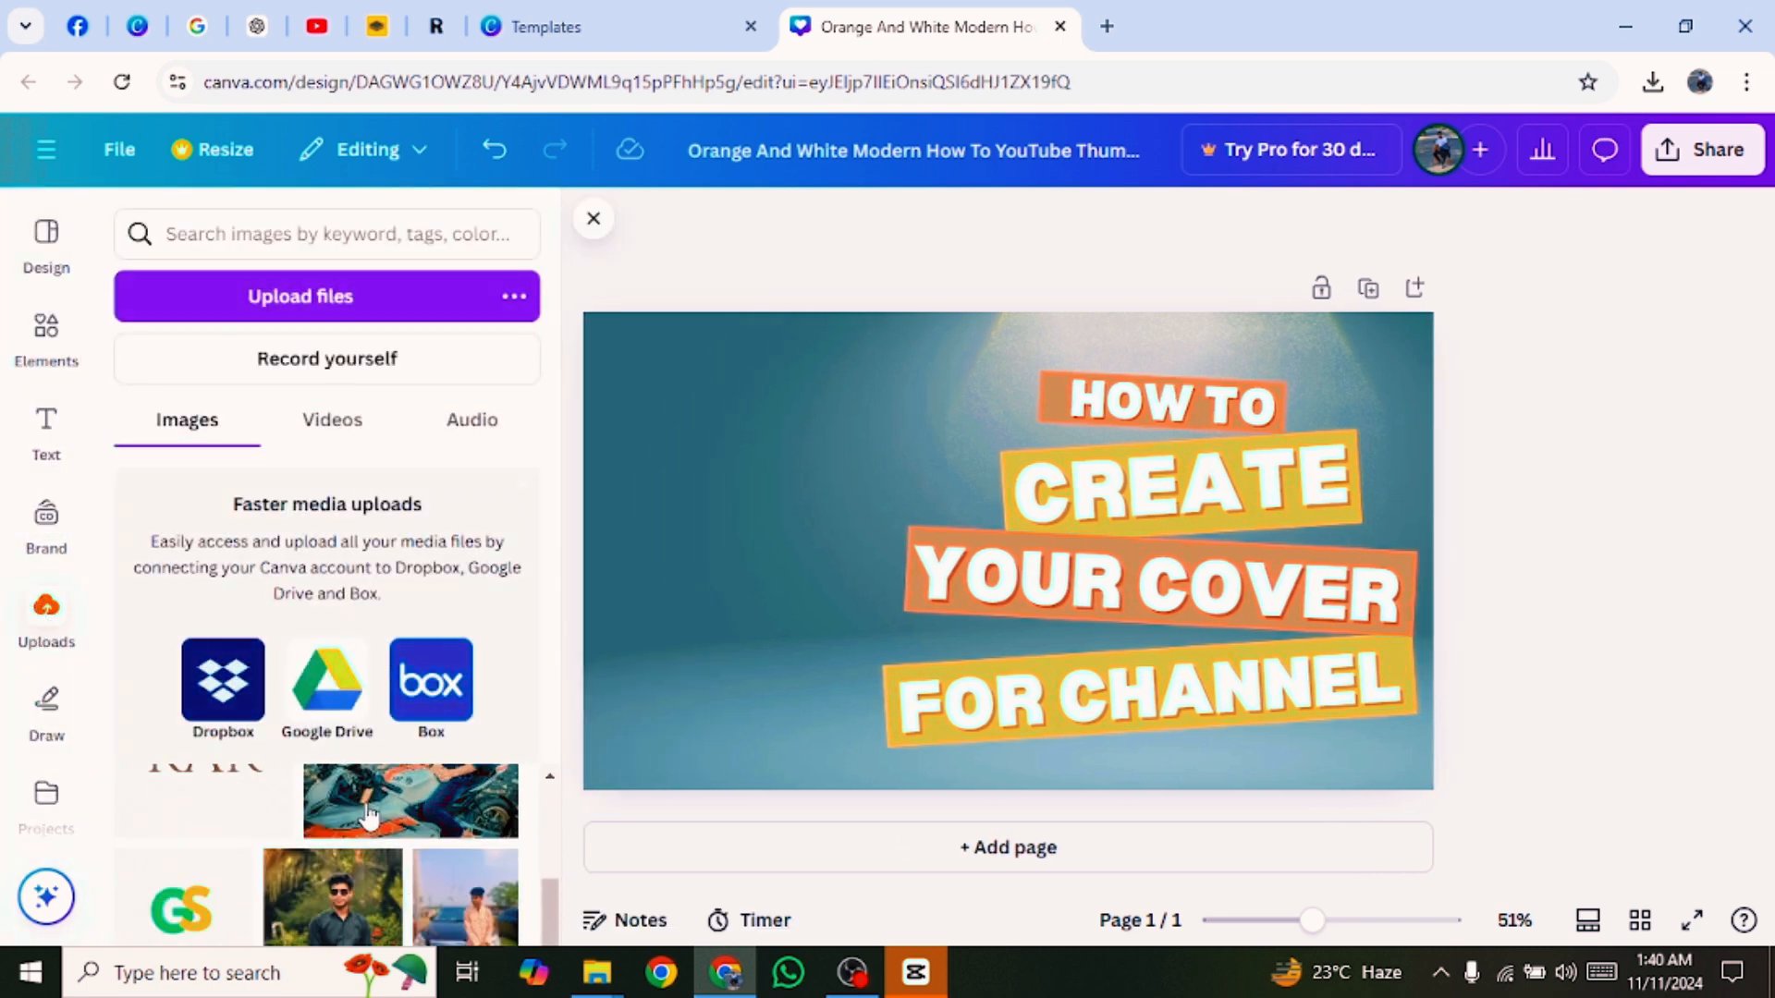
click(362, 857)
drag(1031, 402, 819, 396)
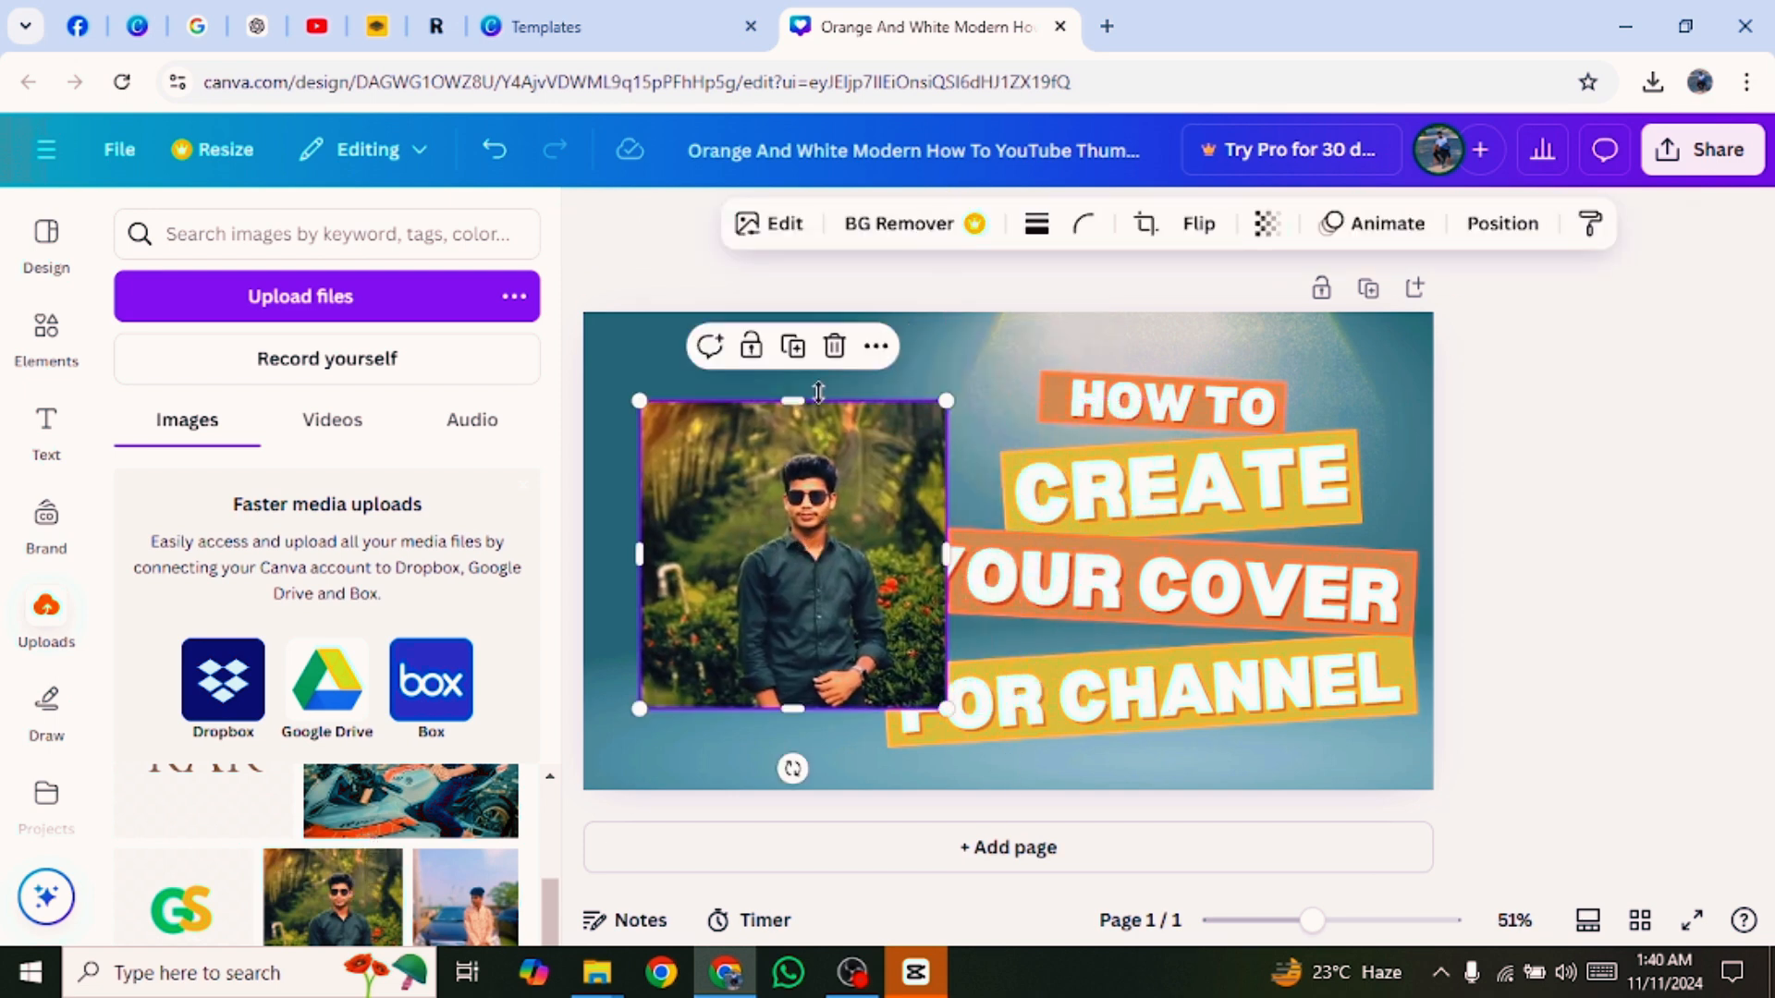
key(Delete)
Shrink the "FOR CHANNEL" group to font size 66 and move it toward the thumbnail's lower-right corner.
click(1157, 719)
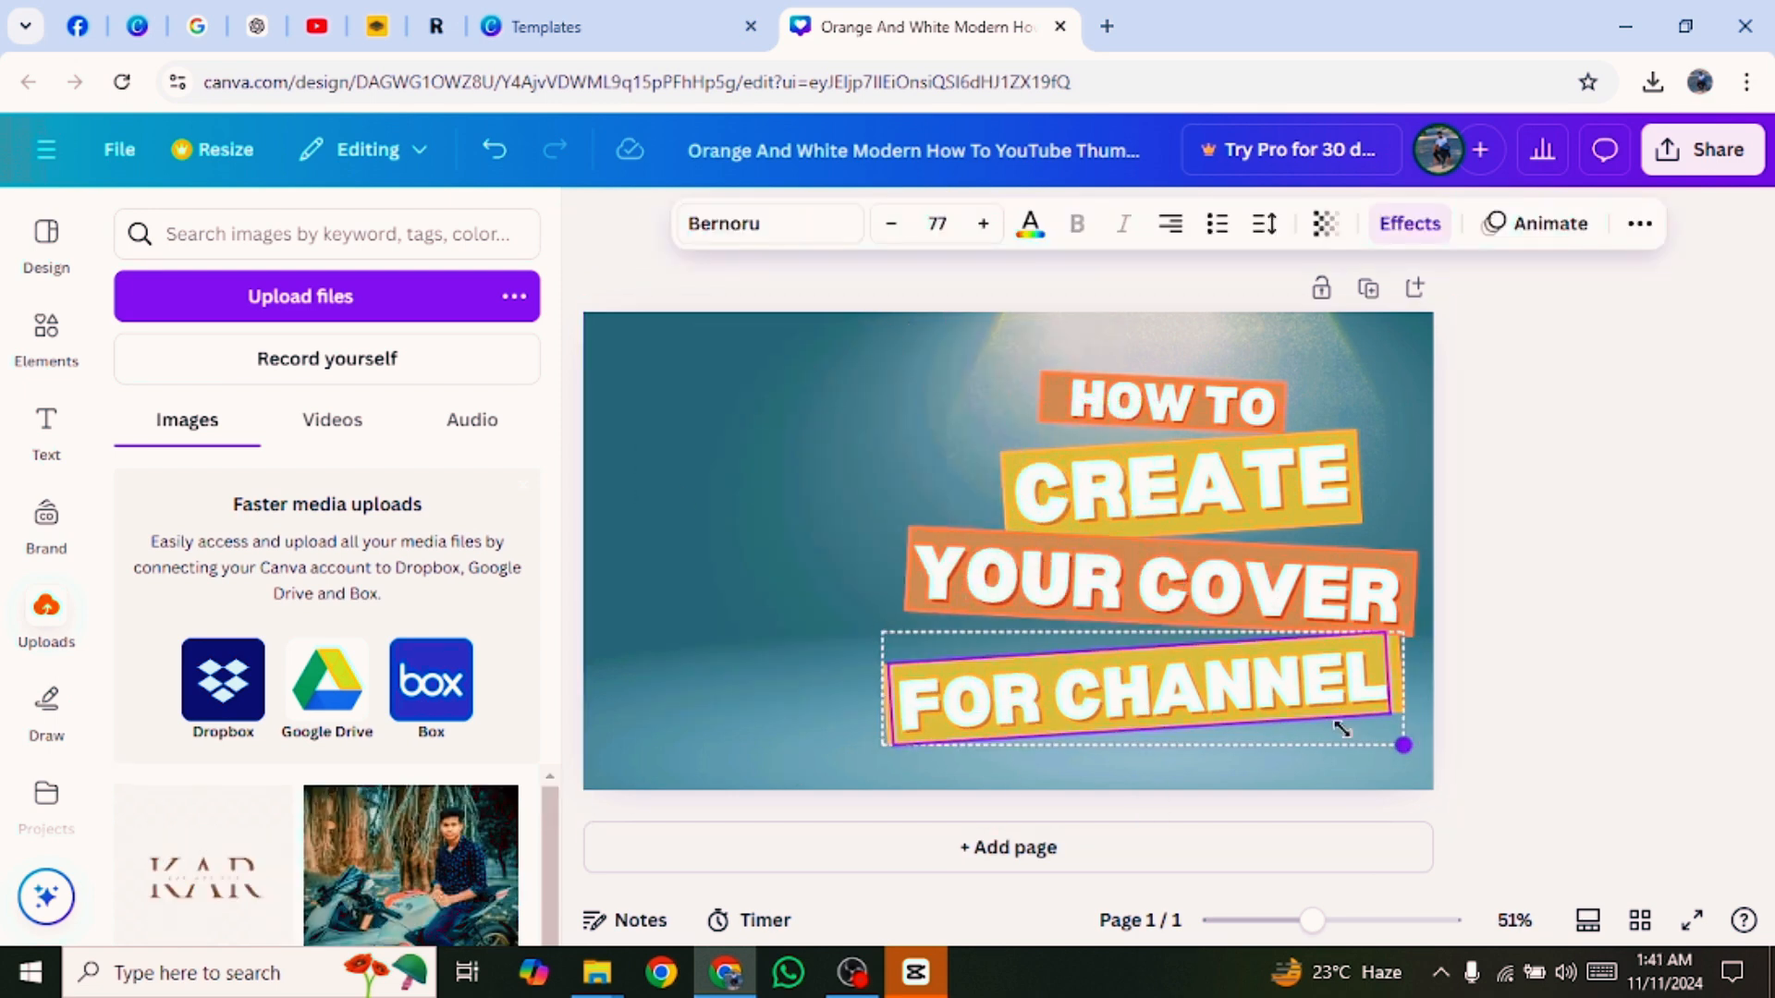
drag(1342, 730, 1328, 729)
drag(1189, 677, 1270, 726)
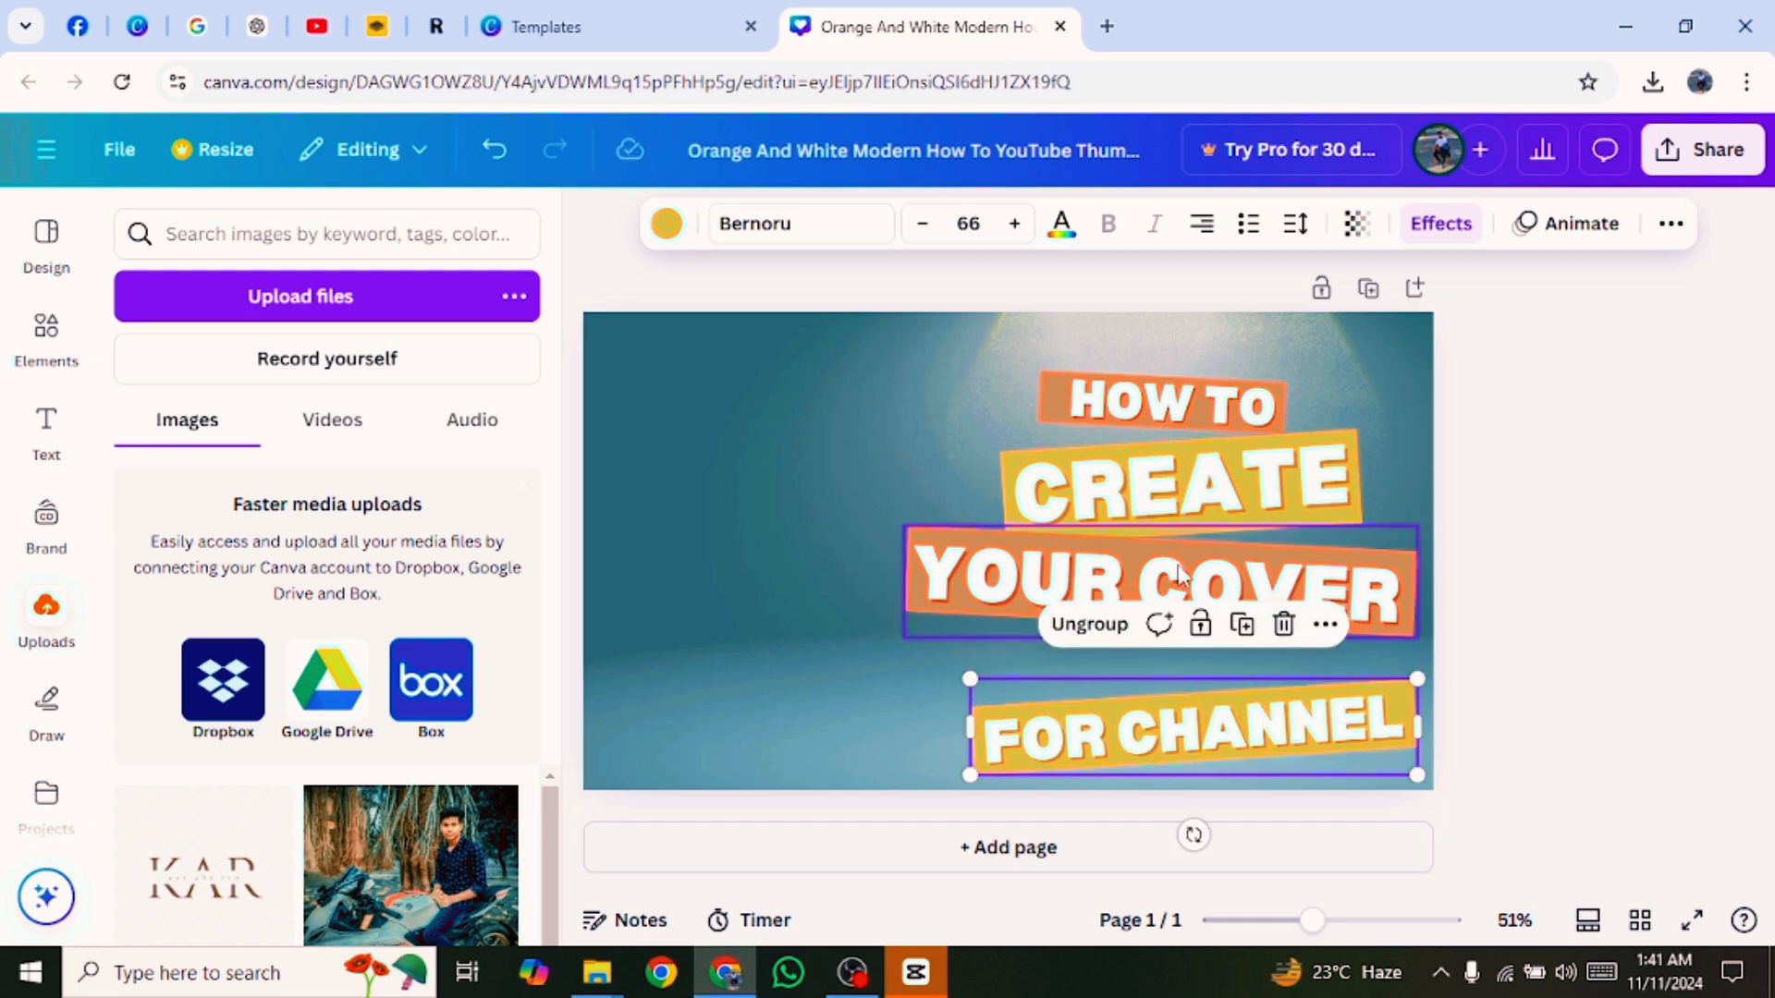
Shrink the "YOUR COVER" group to font size 69.7 and move it directly above "FOR CHANNEL".
click(1350, 614)
drag(1414, 635, 1339, 621)
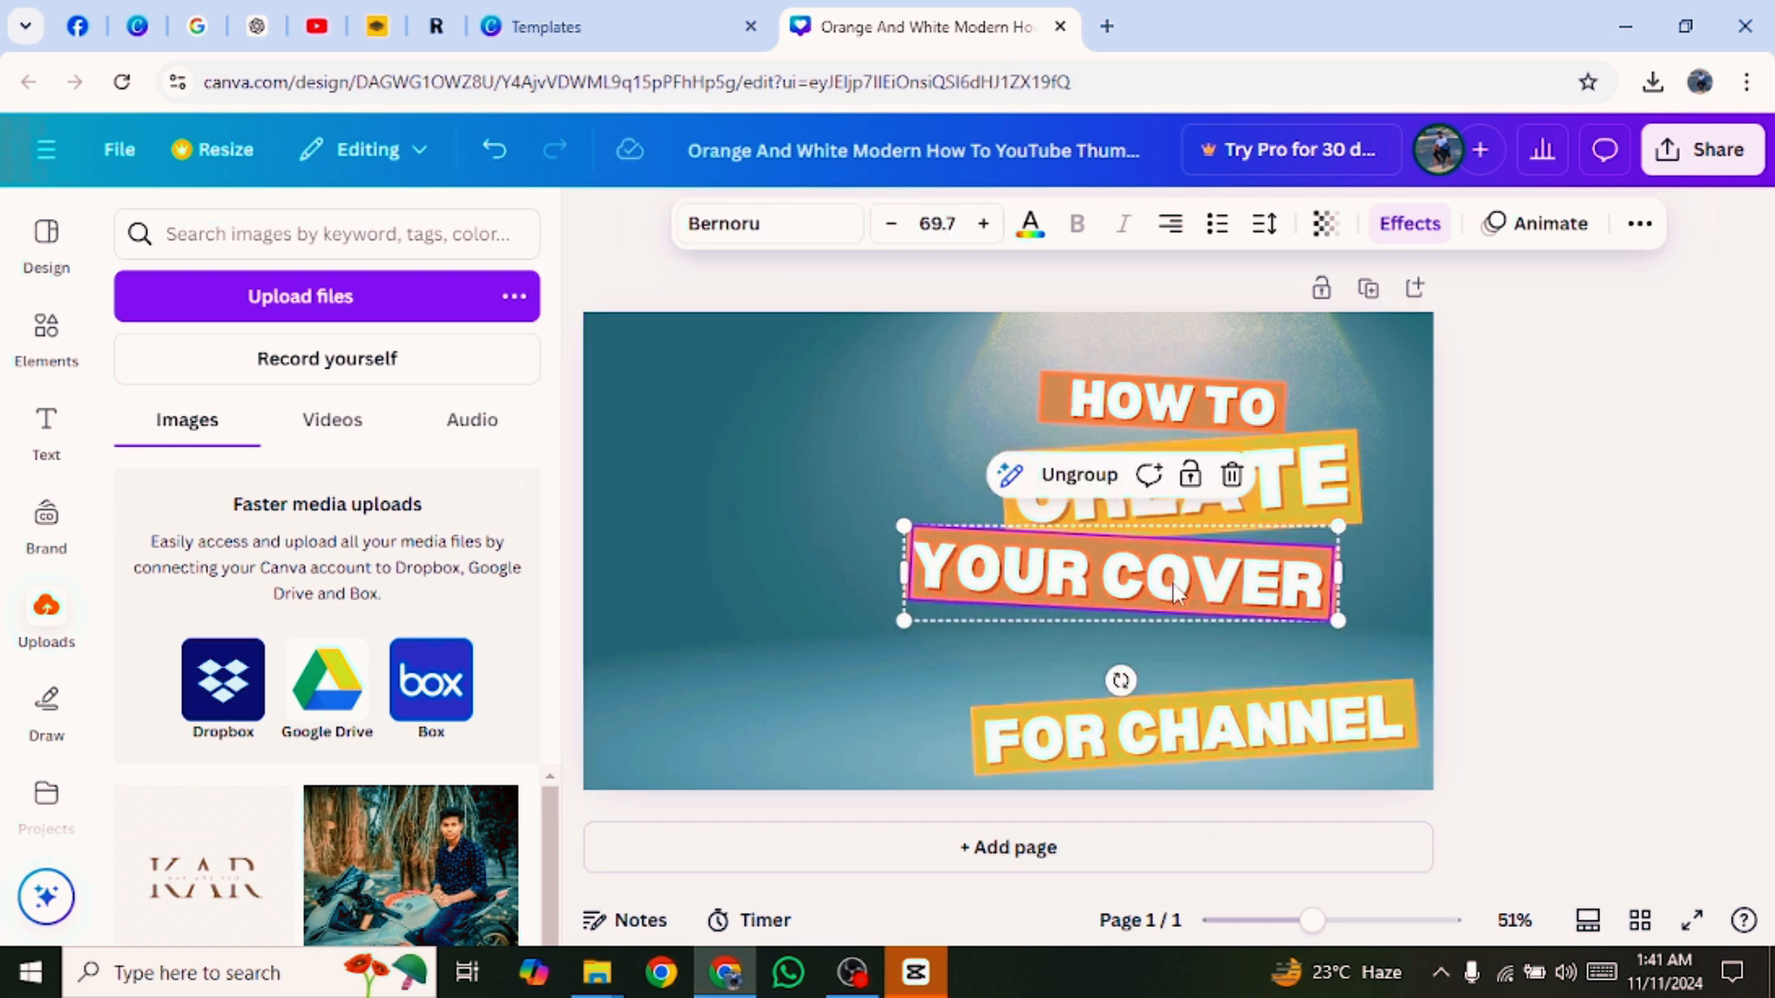
drag(1179, 592, 1253, 648)
Group "CREATE" with its yellow bar, shrink the group to font size 78.1 and move it just above "YOUR COVER".
click(1193, 487)
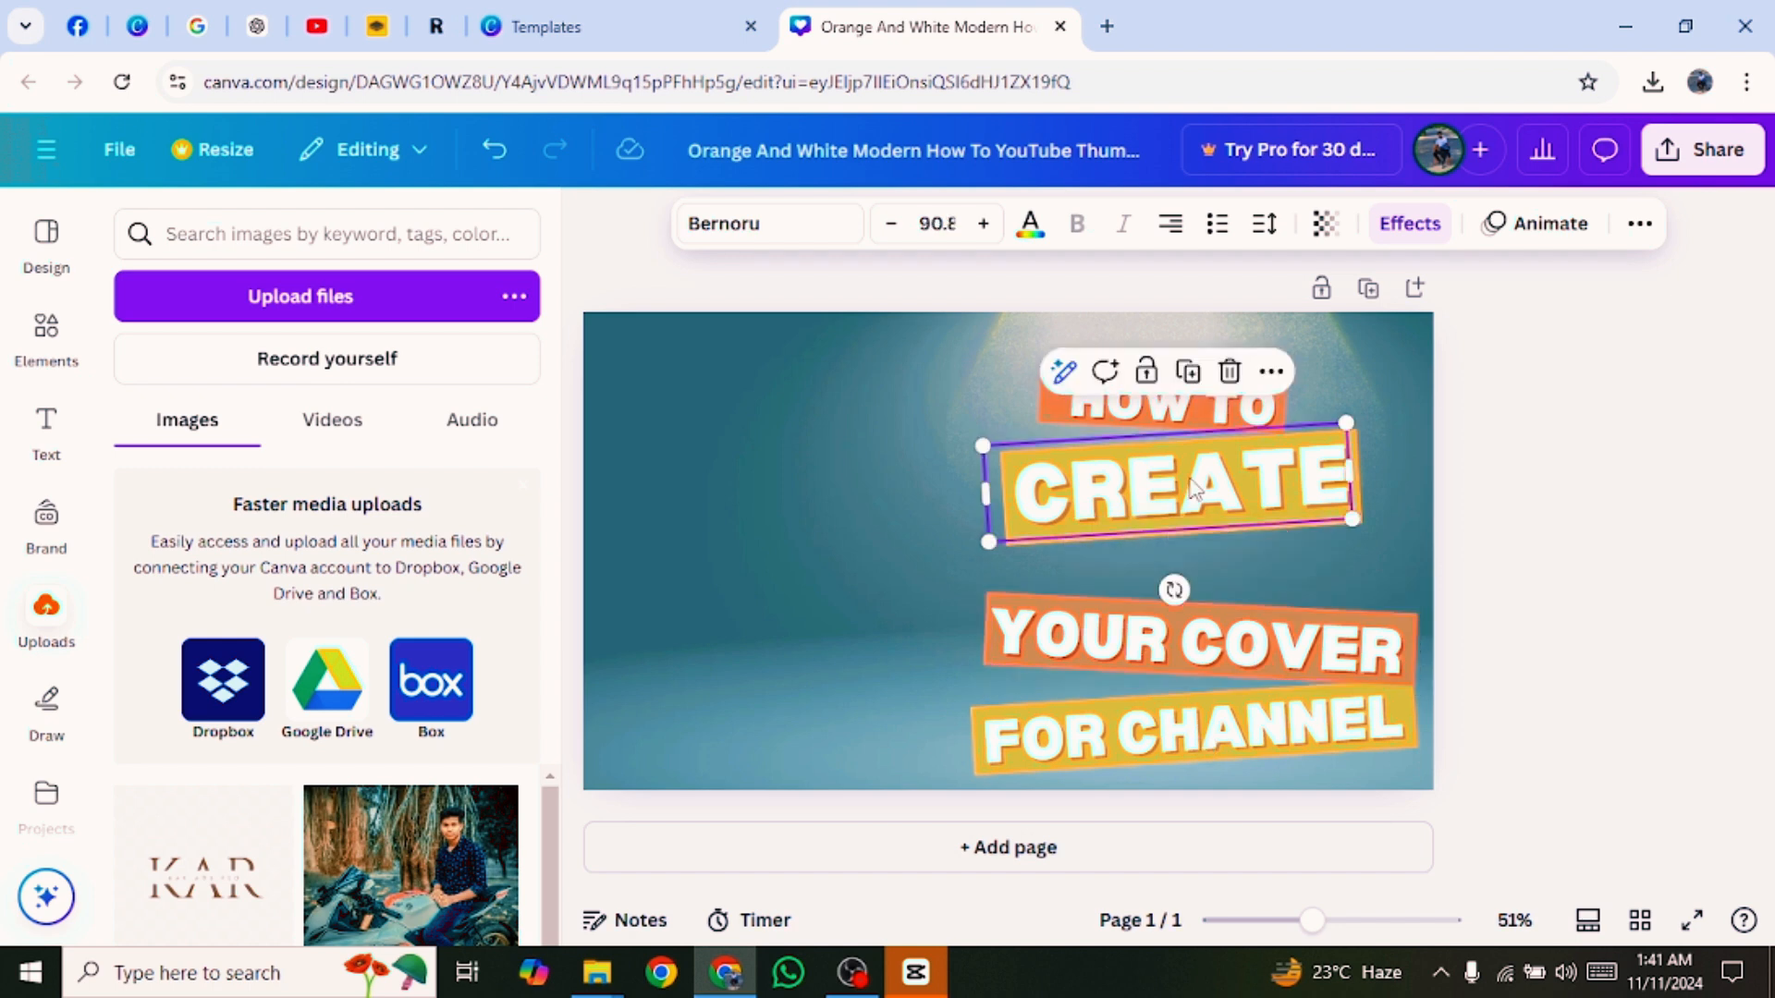
mouse_move(1351, 517)
mouse_down()
mouse_move(1300, 505)
mouse_move(1347, 519)
mouse_up()
click(1003, 412)
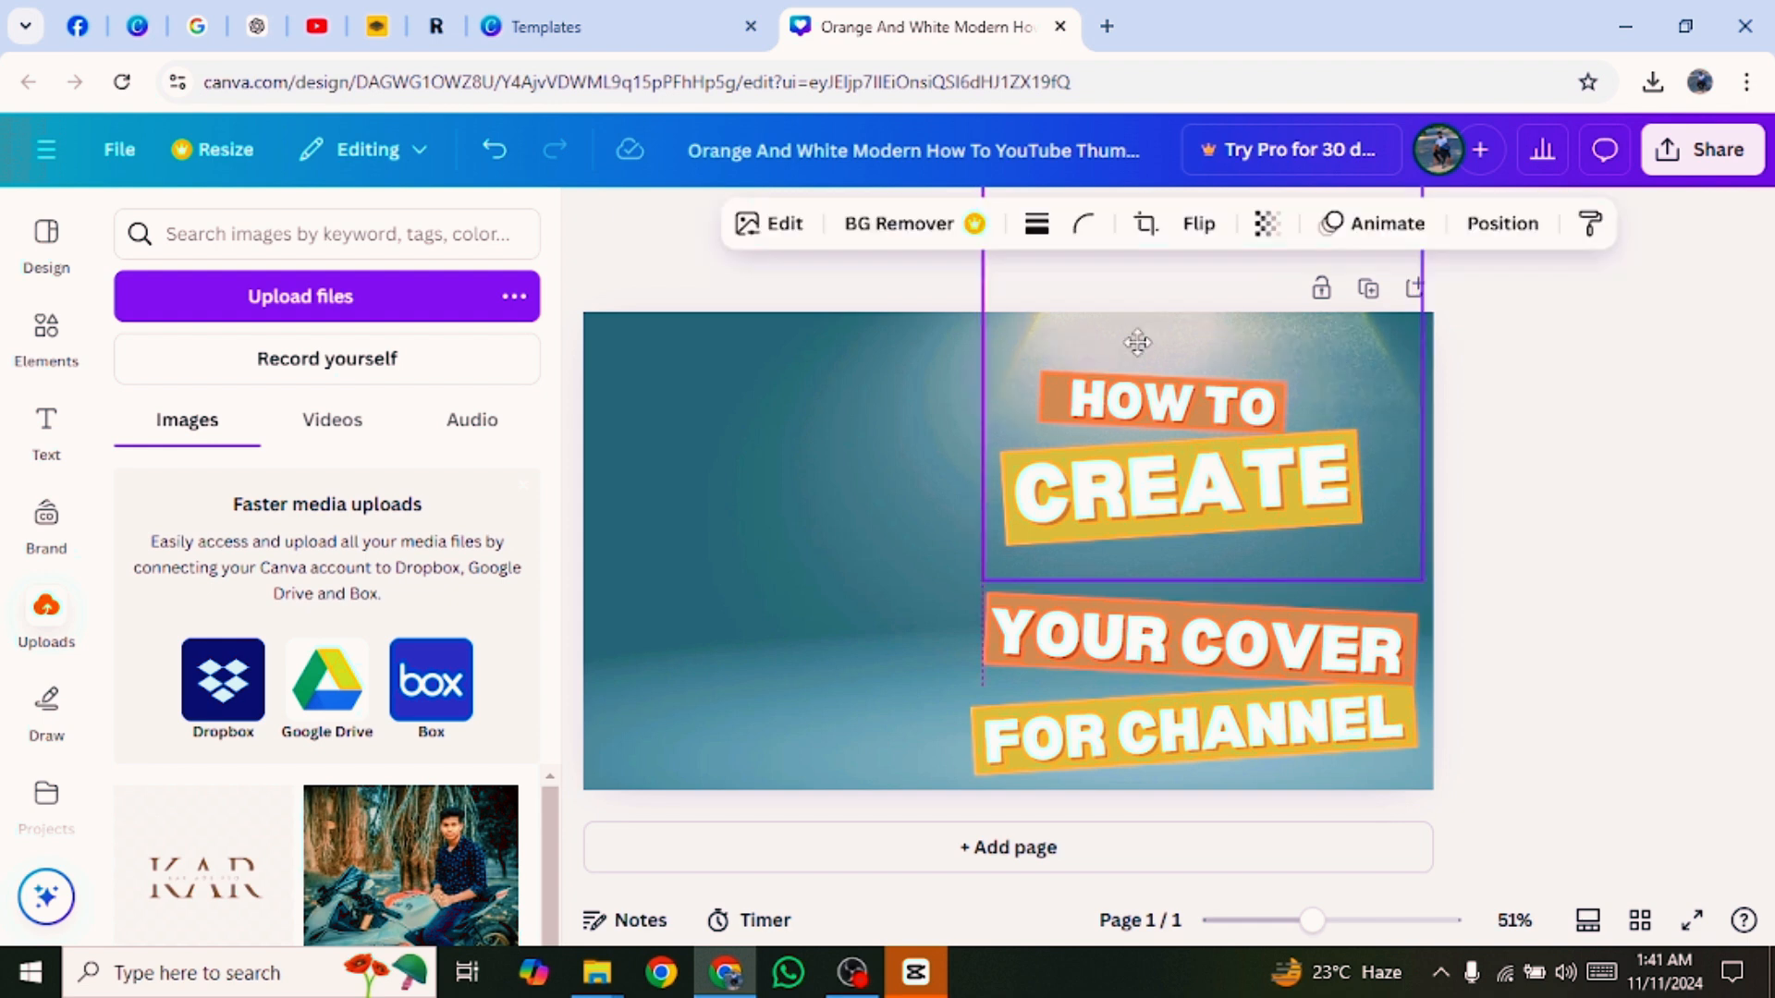
drag(1137, 343, 1259, 321)
drag(964, 533, 1032, 506)
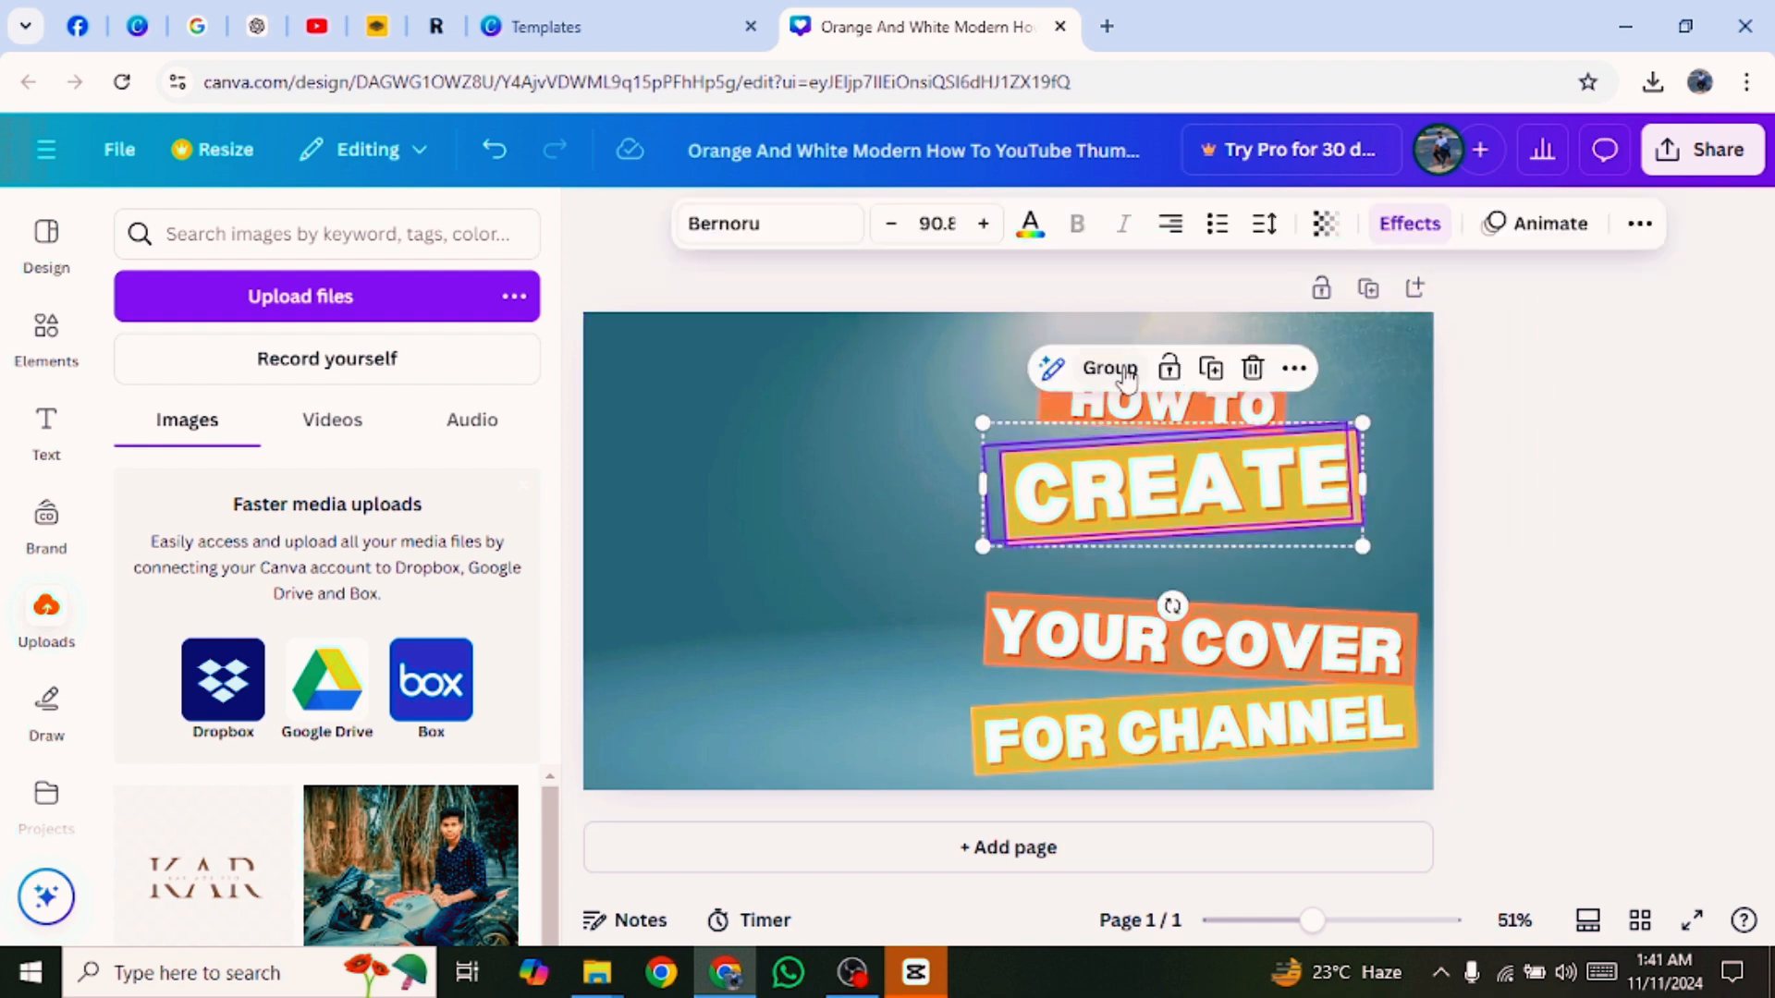
click(1109, 368)
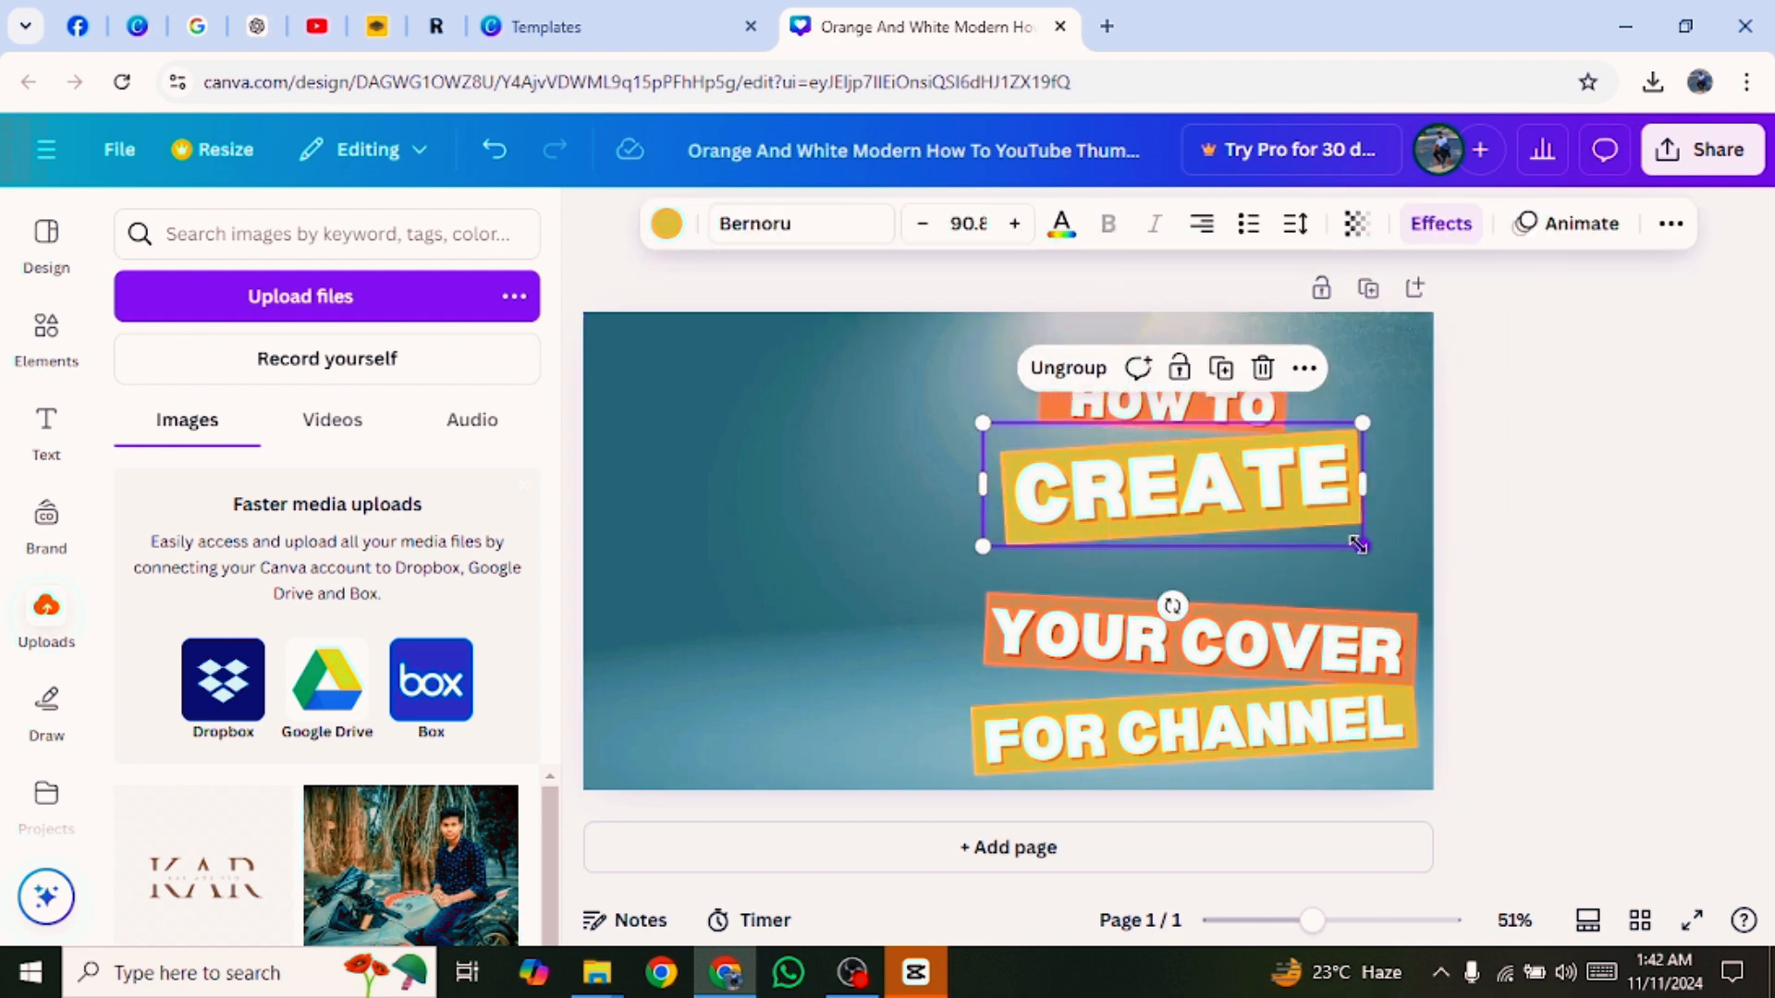
drag(1357, 545, 1310, 528)
drag(1160, 474, 1211, 547)
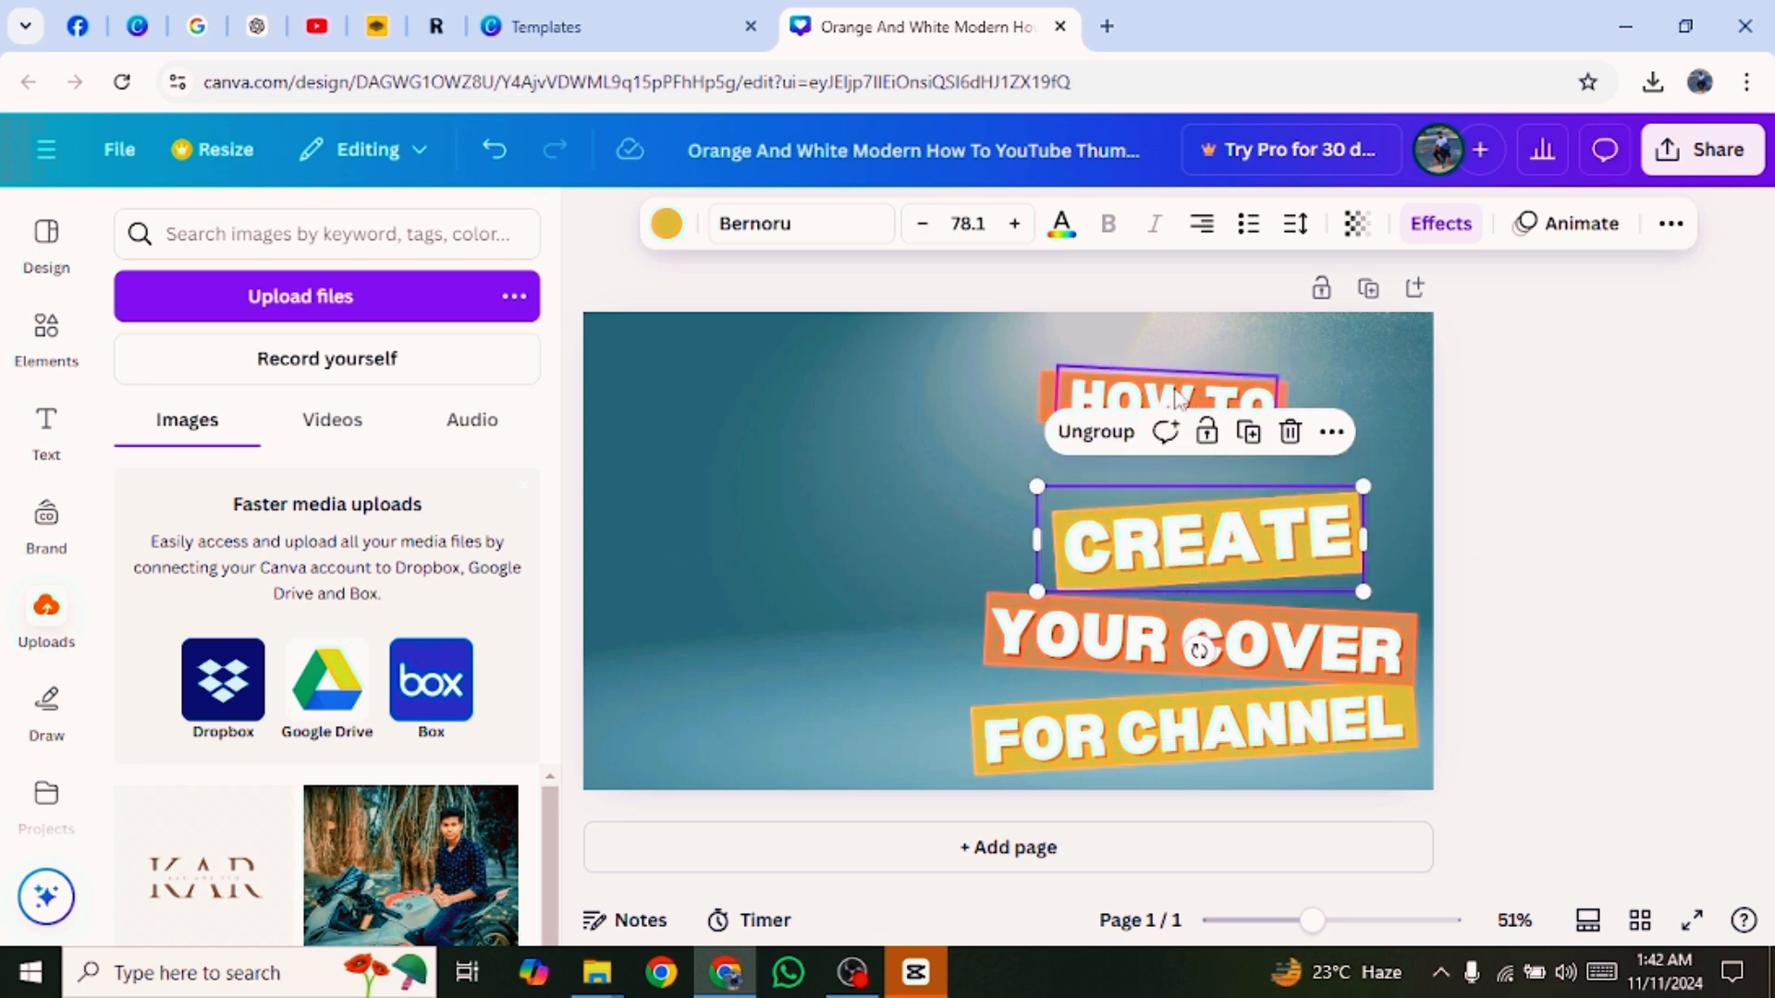
Shrink the "CREATE" group a little more and stack "HOW TO", grouped with its orange bar, directly above it.
click(1311, 421)
click(1178, 404)
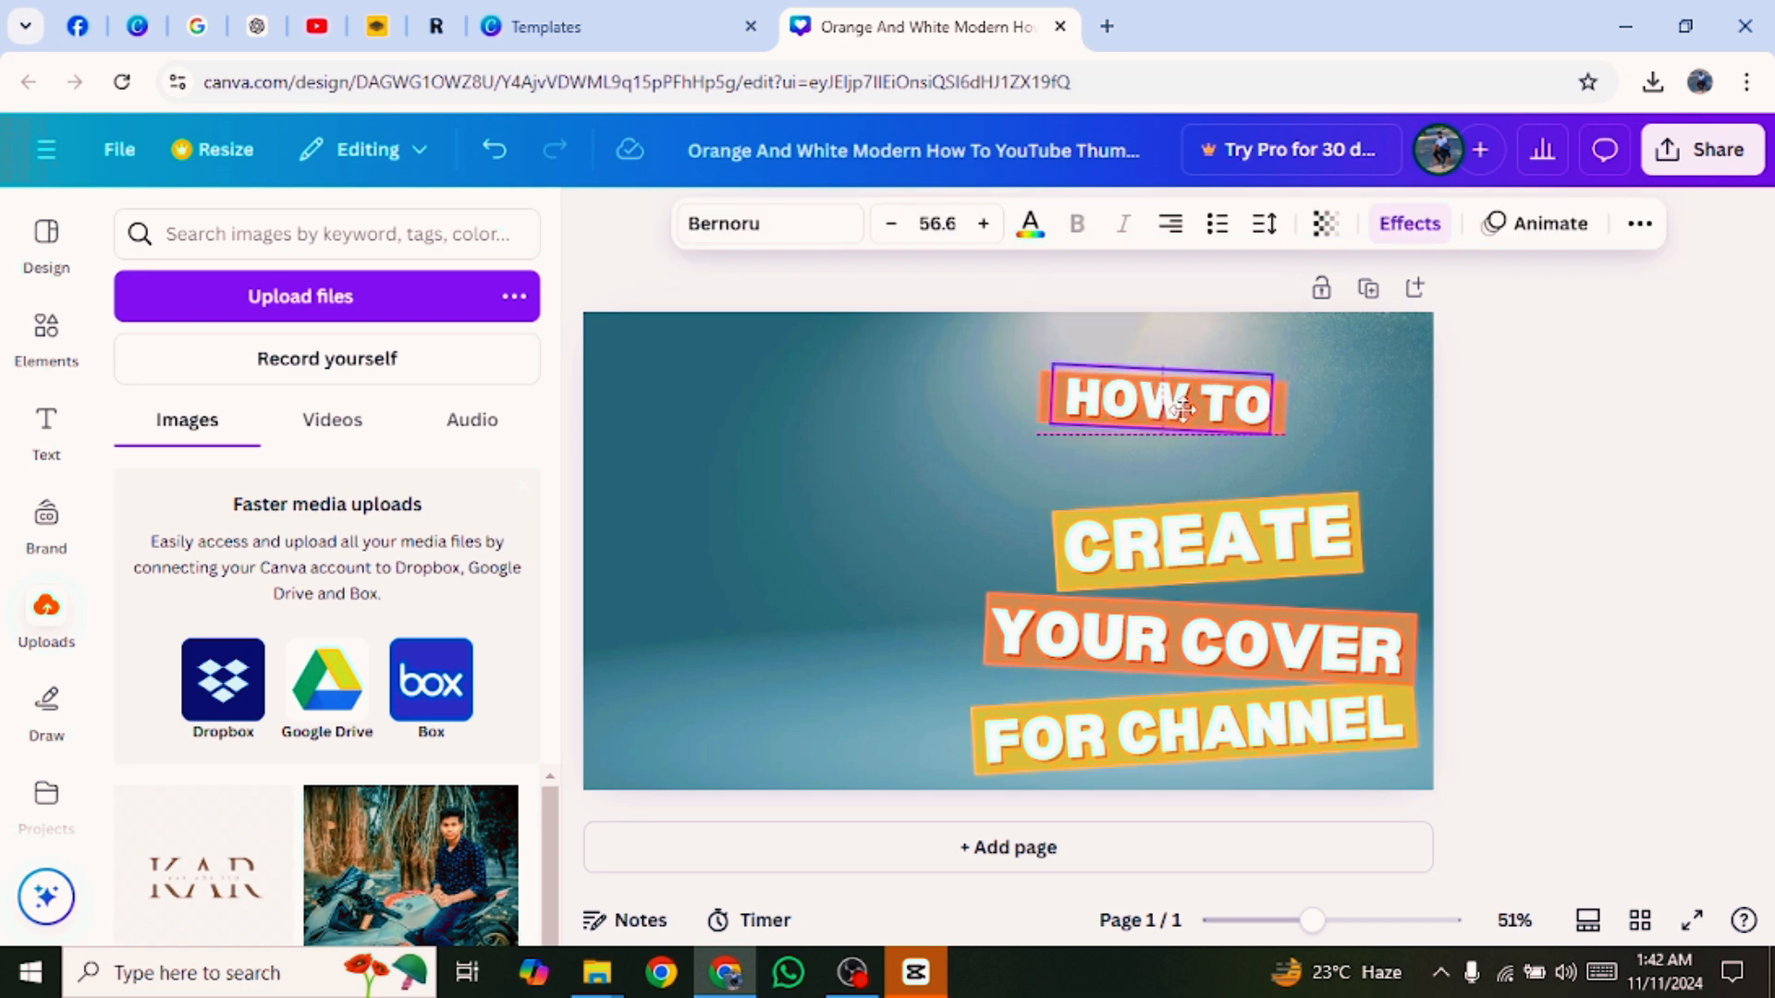
click(1595, 392)
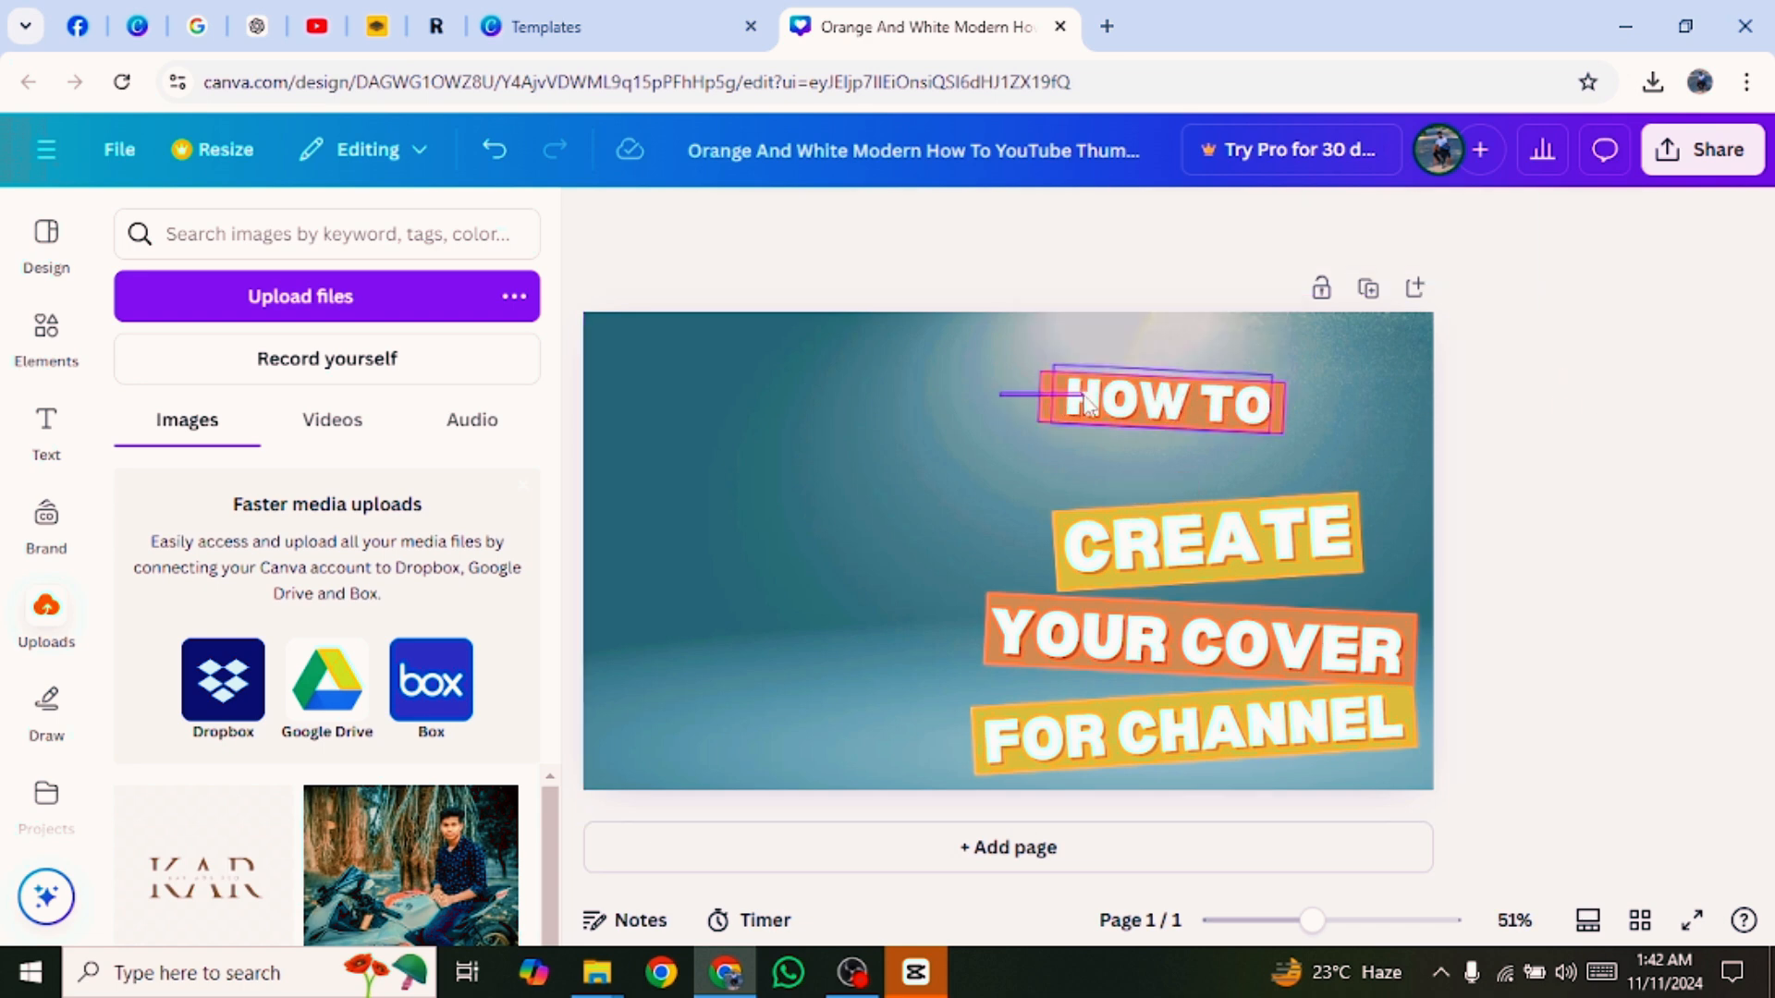
drag(1084, 395, 1202, 448)
click(1092, 314)
click(1521, 469)
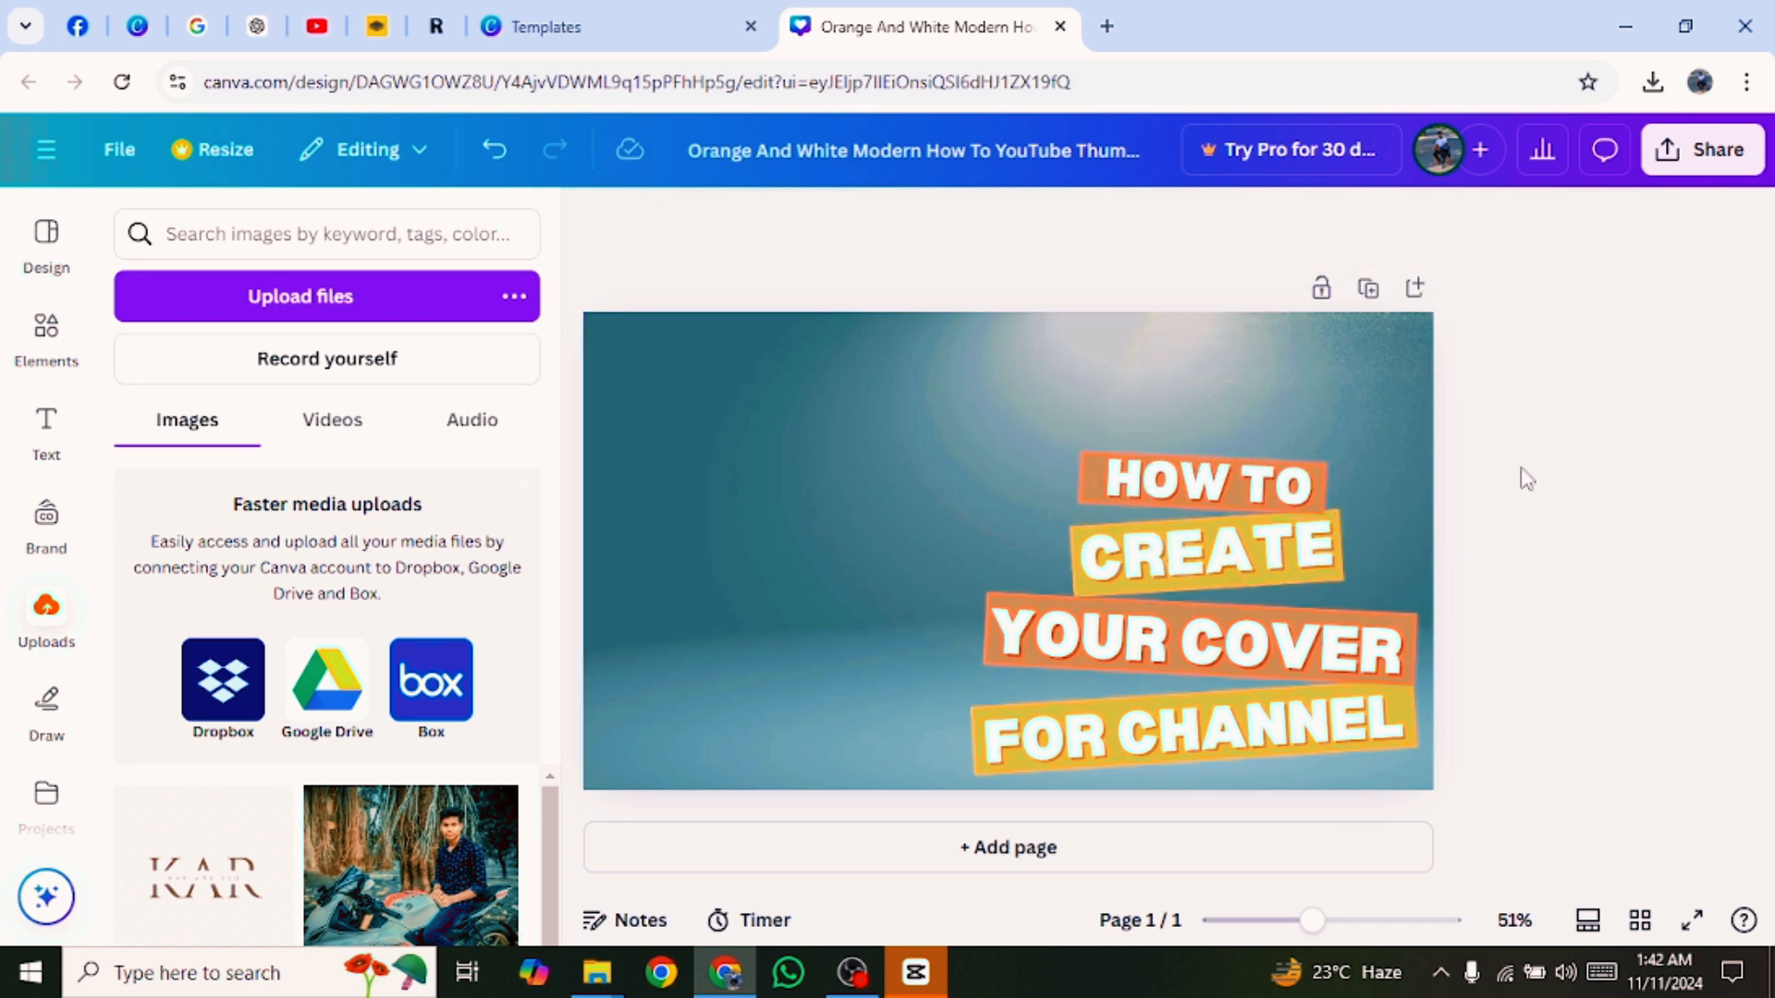
Reposition the spotlight above the headline and lower all four headline groups into a tight stack near the thumbnail's bottom edge.
drag(1414, 385, 1157, 395)
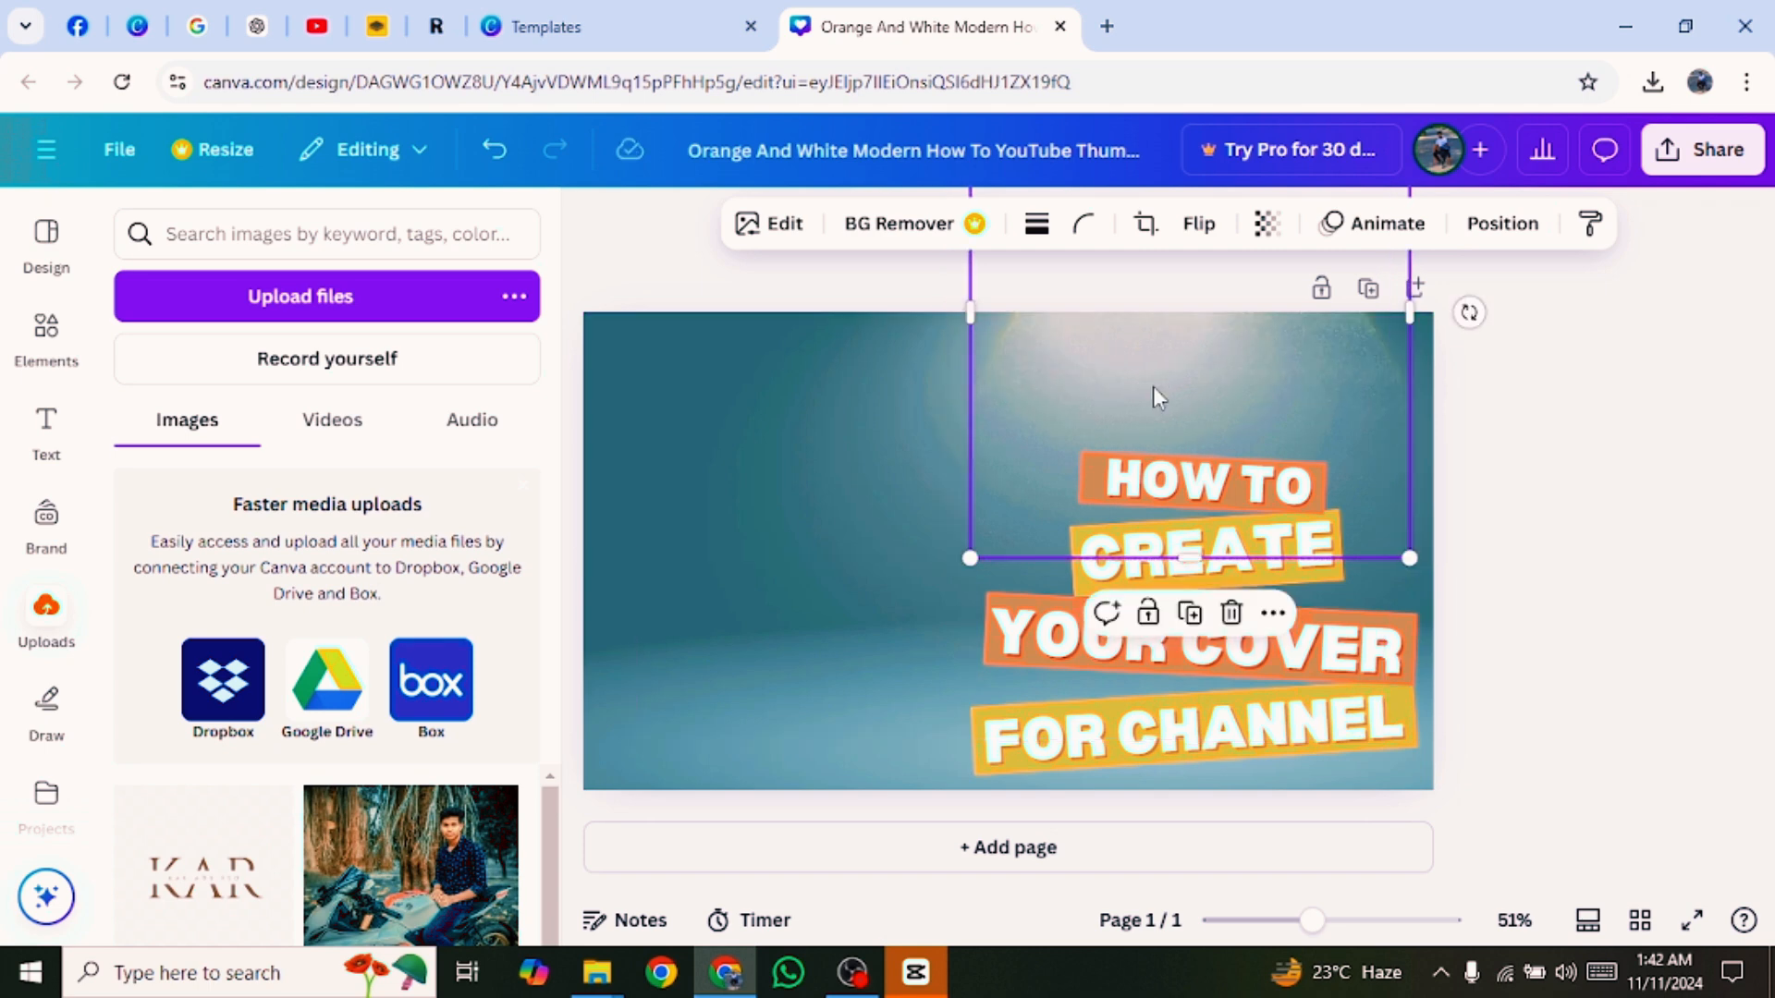
click(1239, 733)
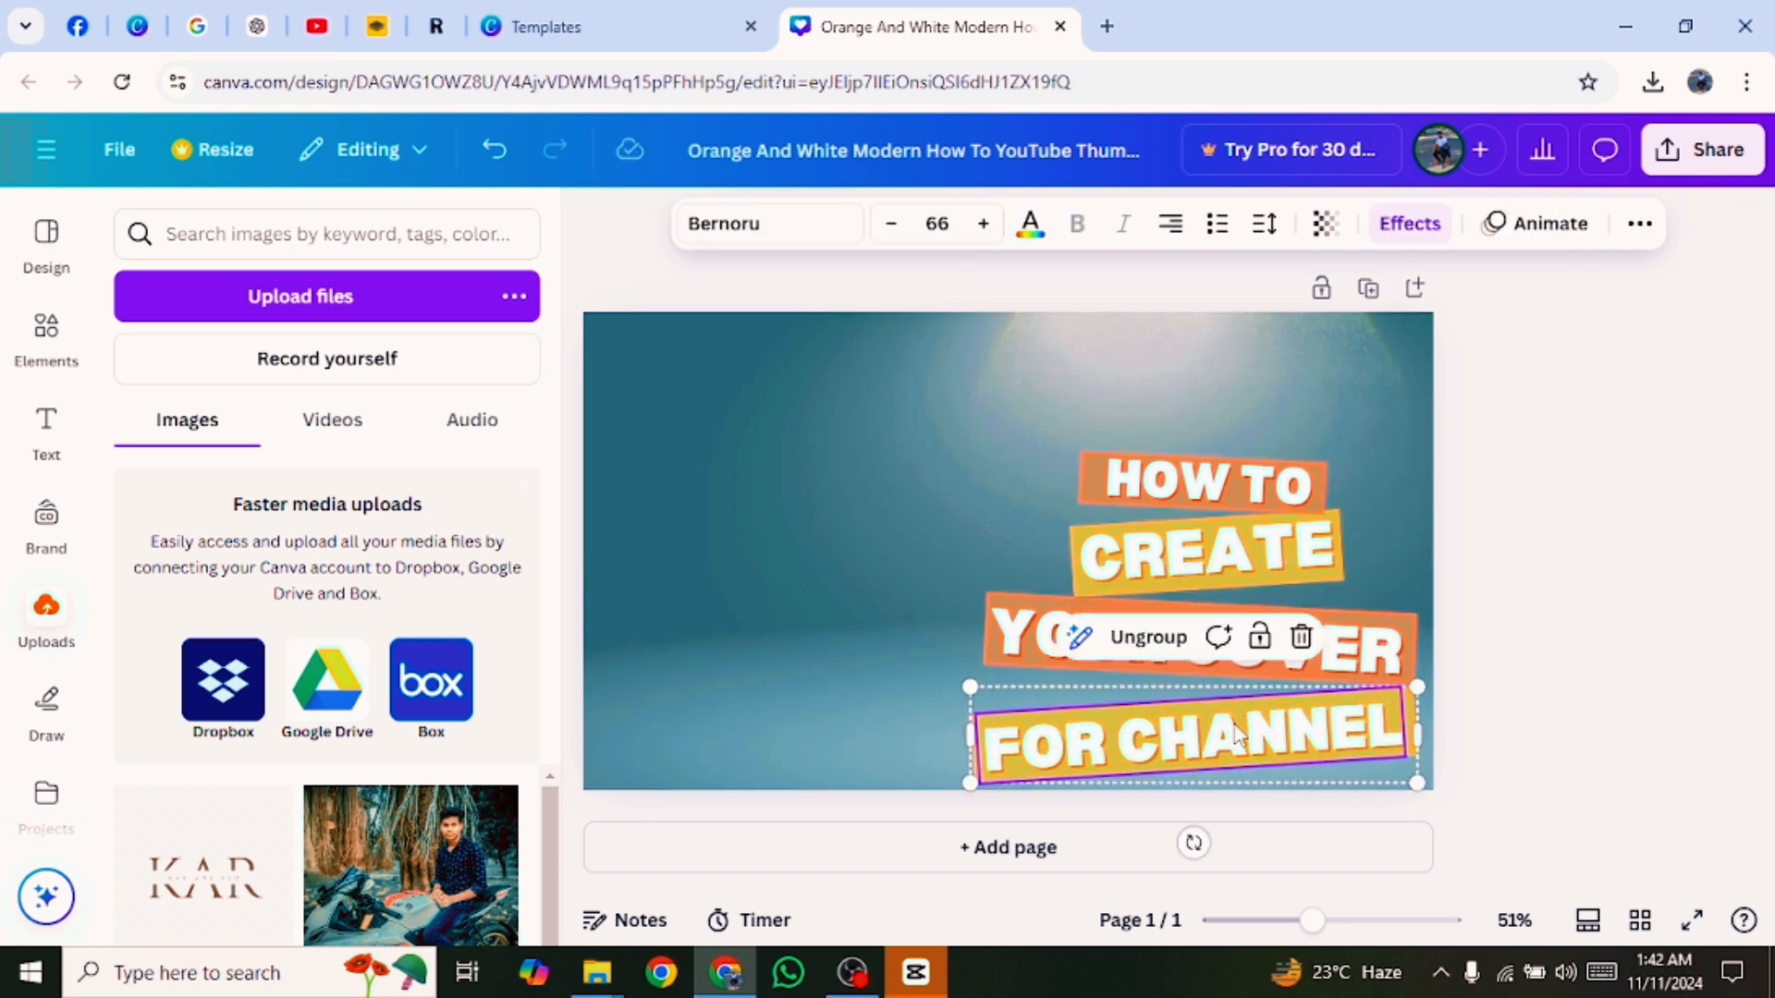
click(888, 608)
click(1068, 650)
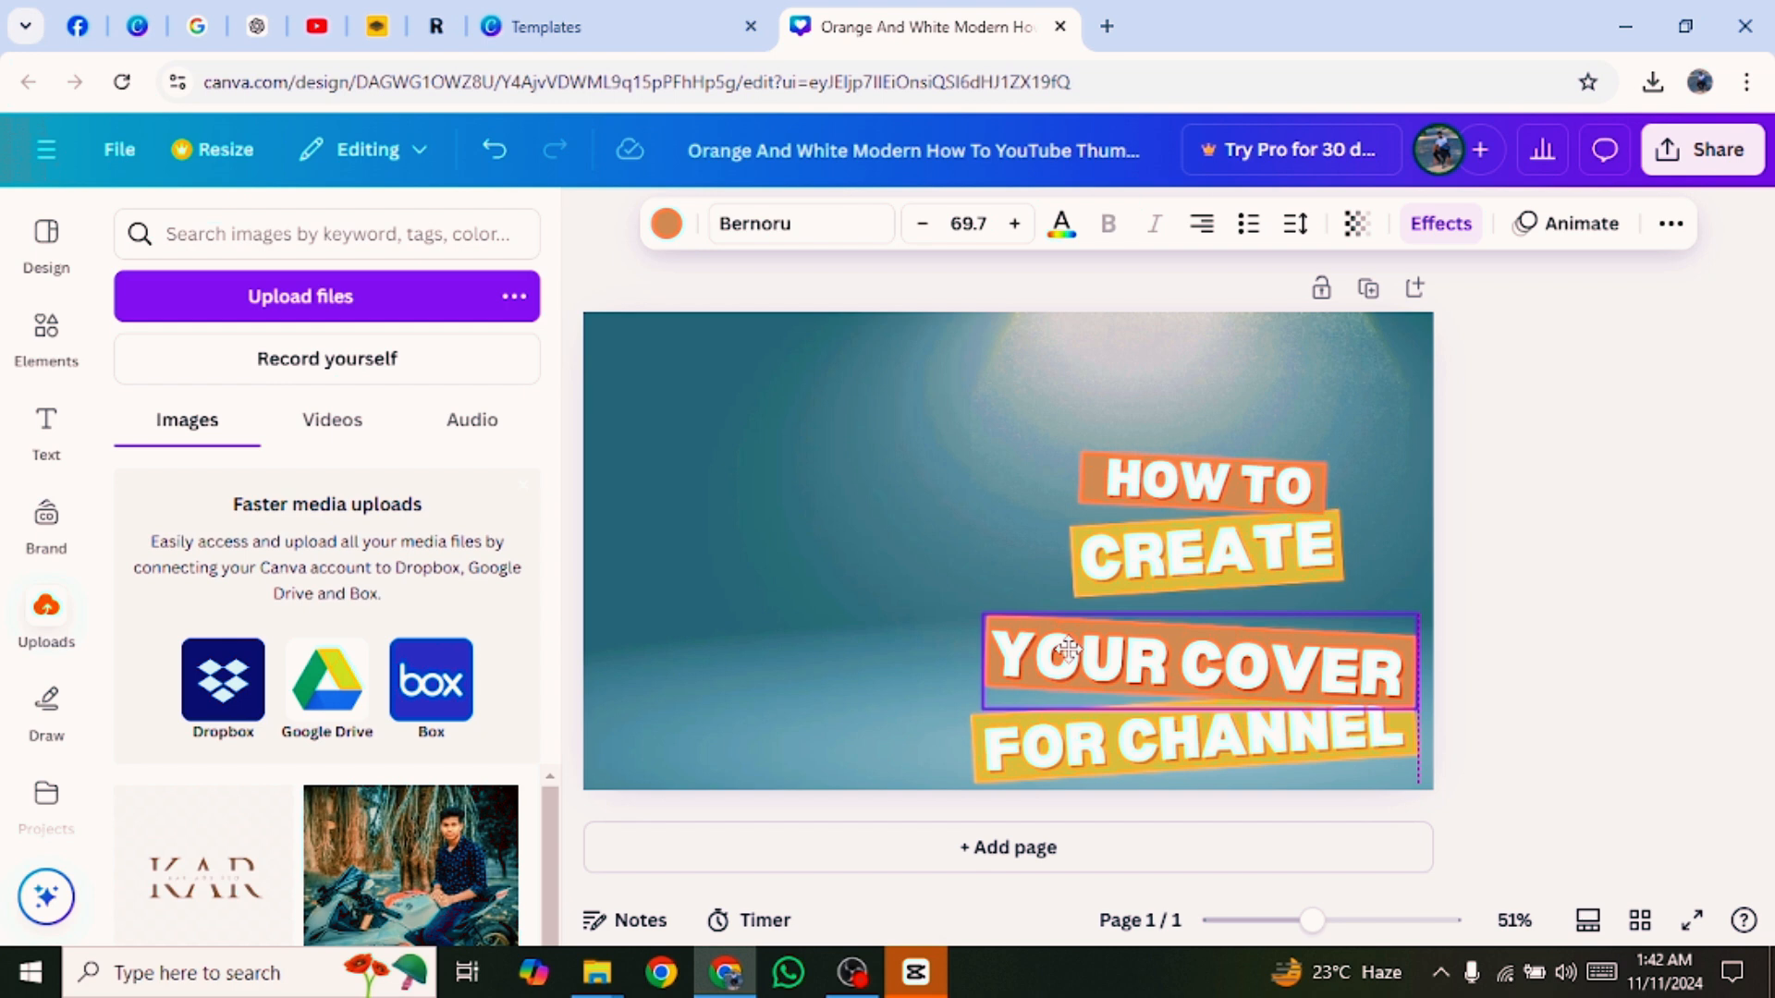
click(1572, 569)
drag(1229, 560, 1259, 592)
drag(1192, 490, 1194, 547)
click(1638, 515)
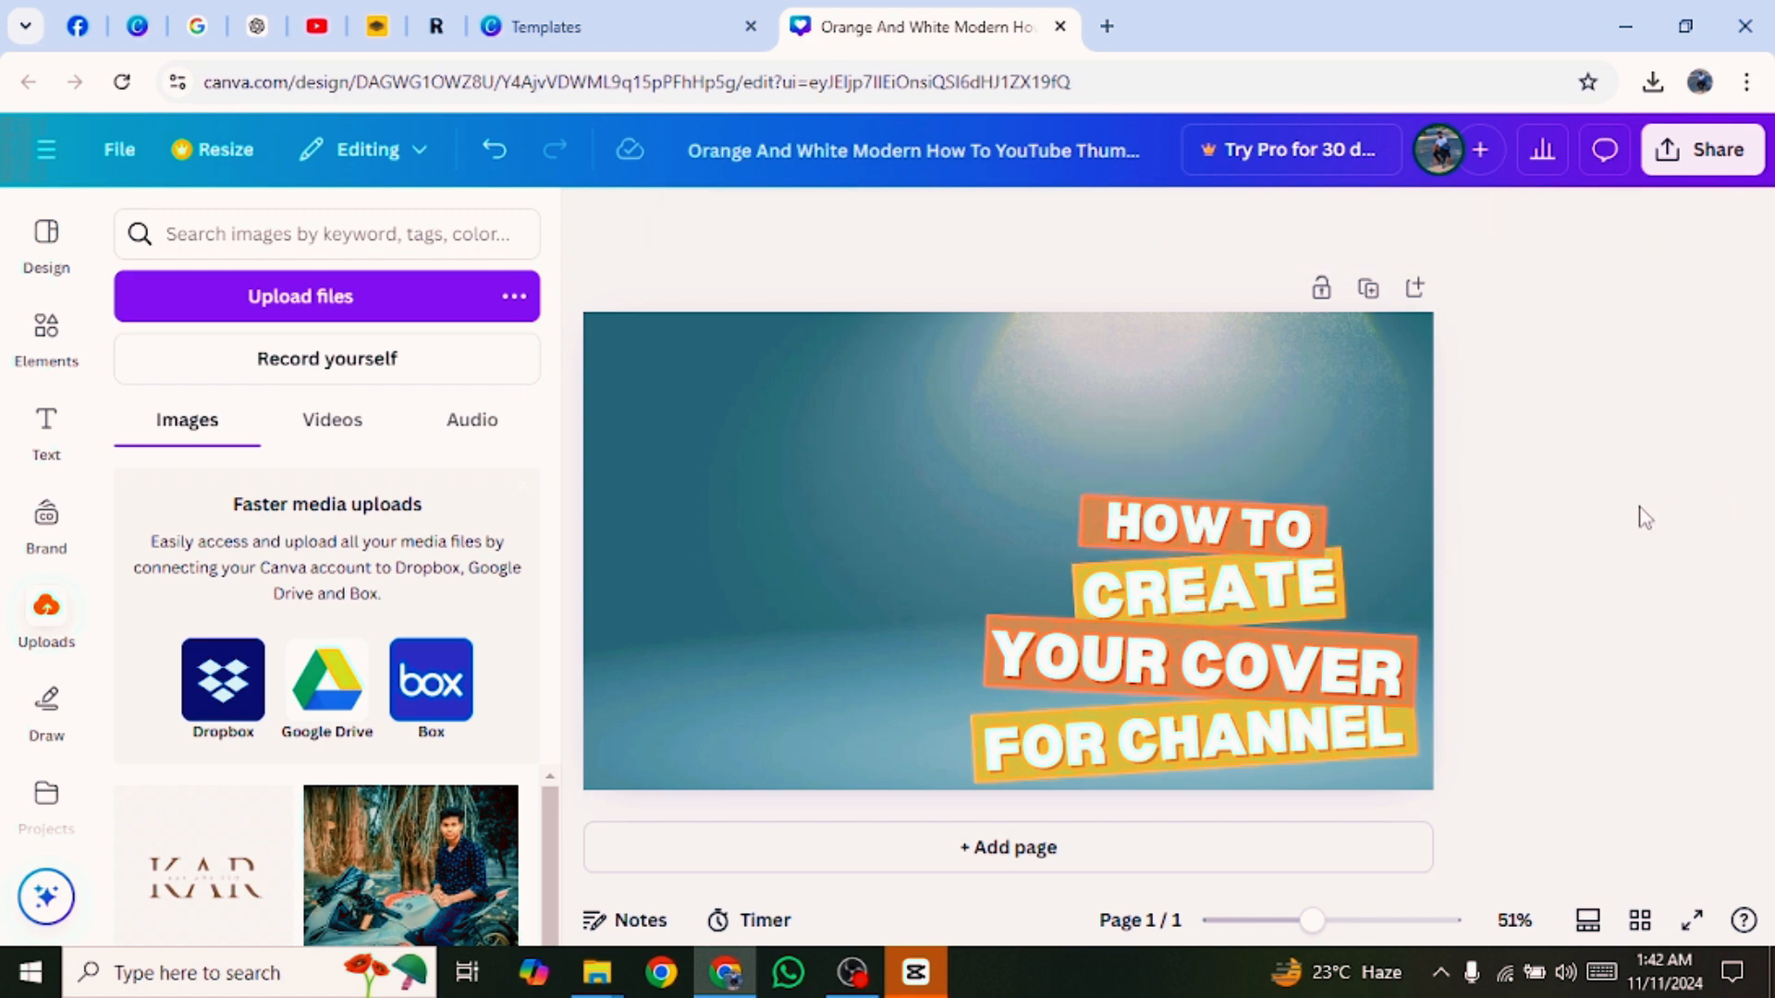
Upload the channel banner JPG from the Downloads folder and place it at reduced size above "HOW TO".
click(305, 294)
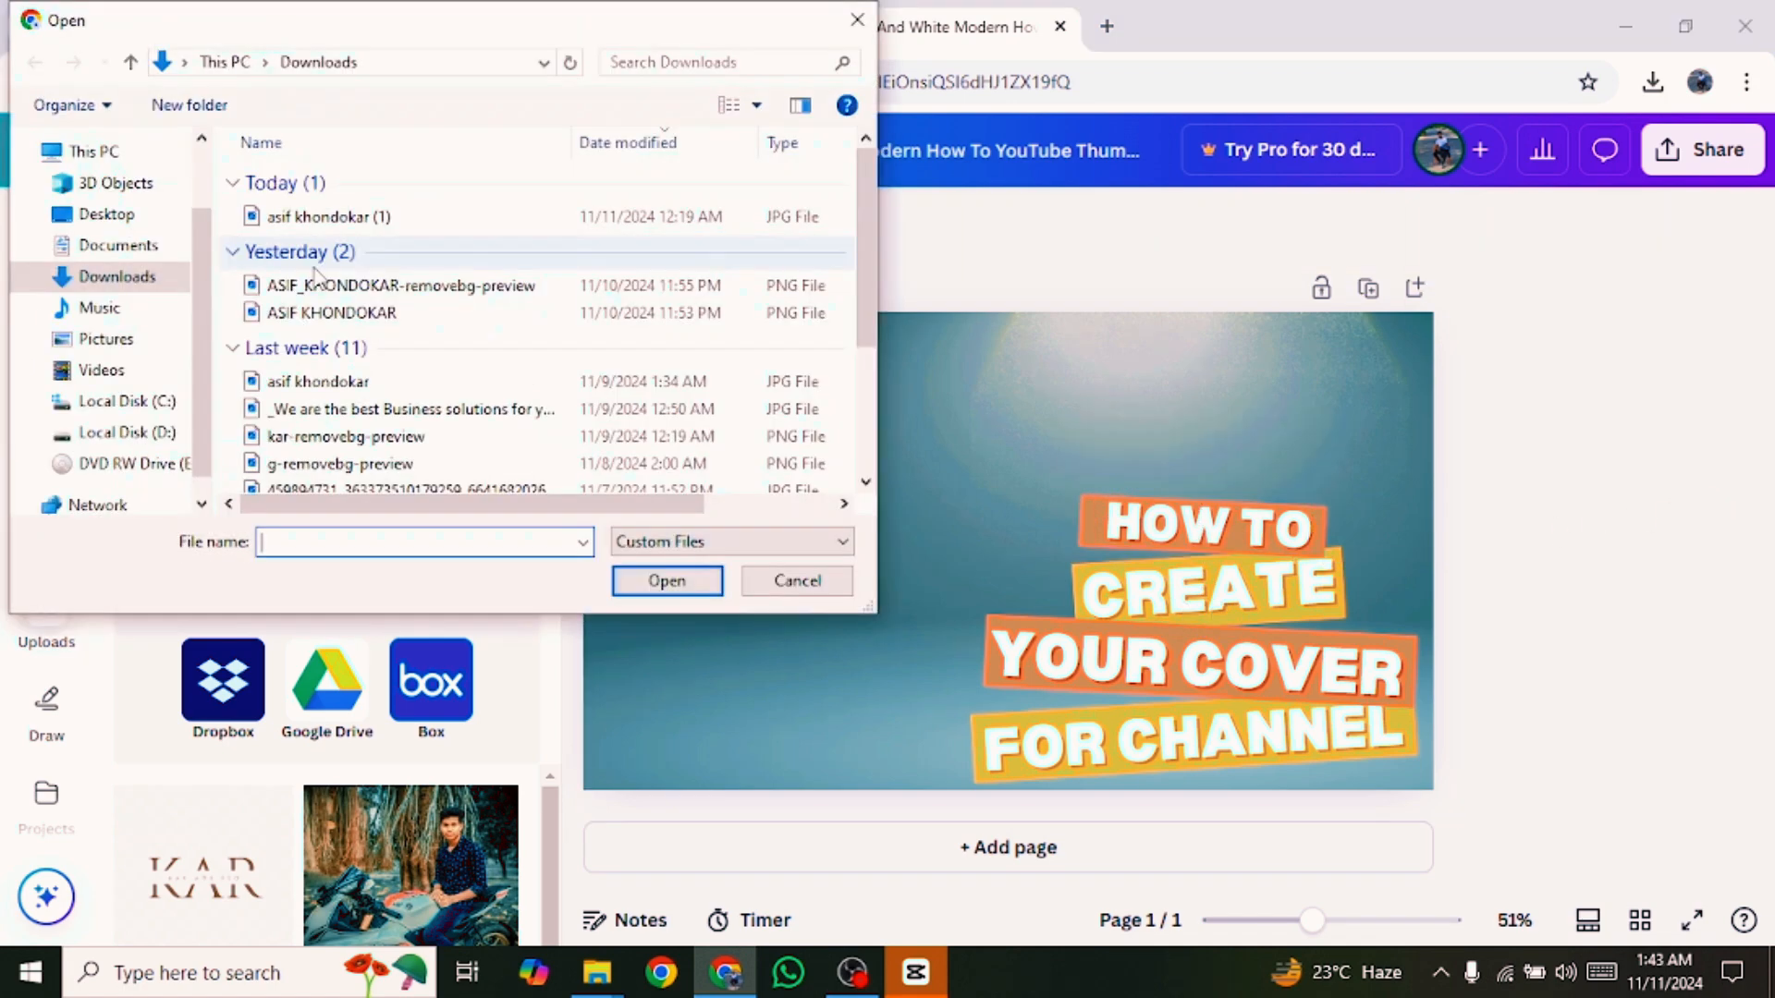
click(324, 218)
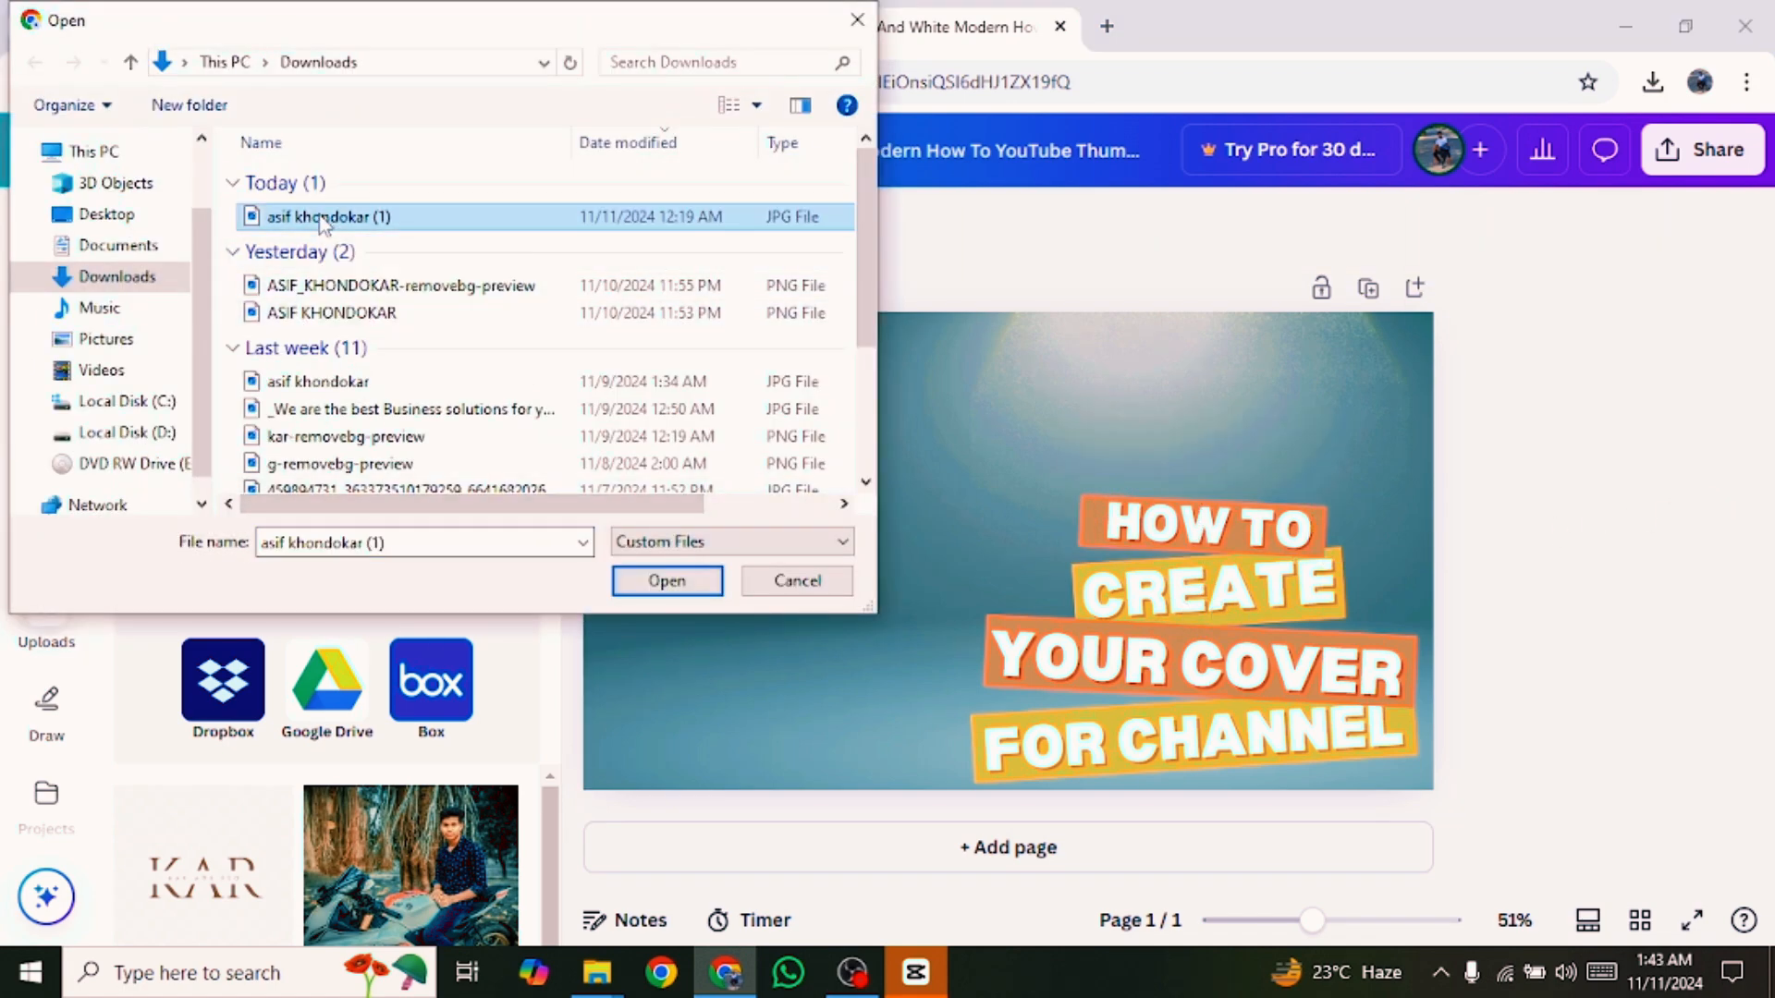
click(668, 580)
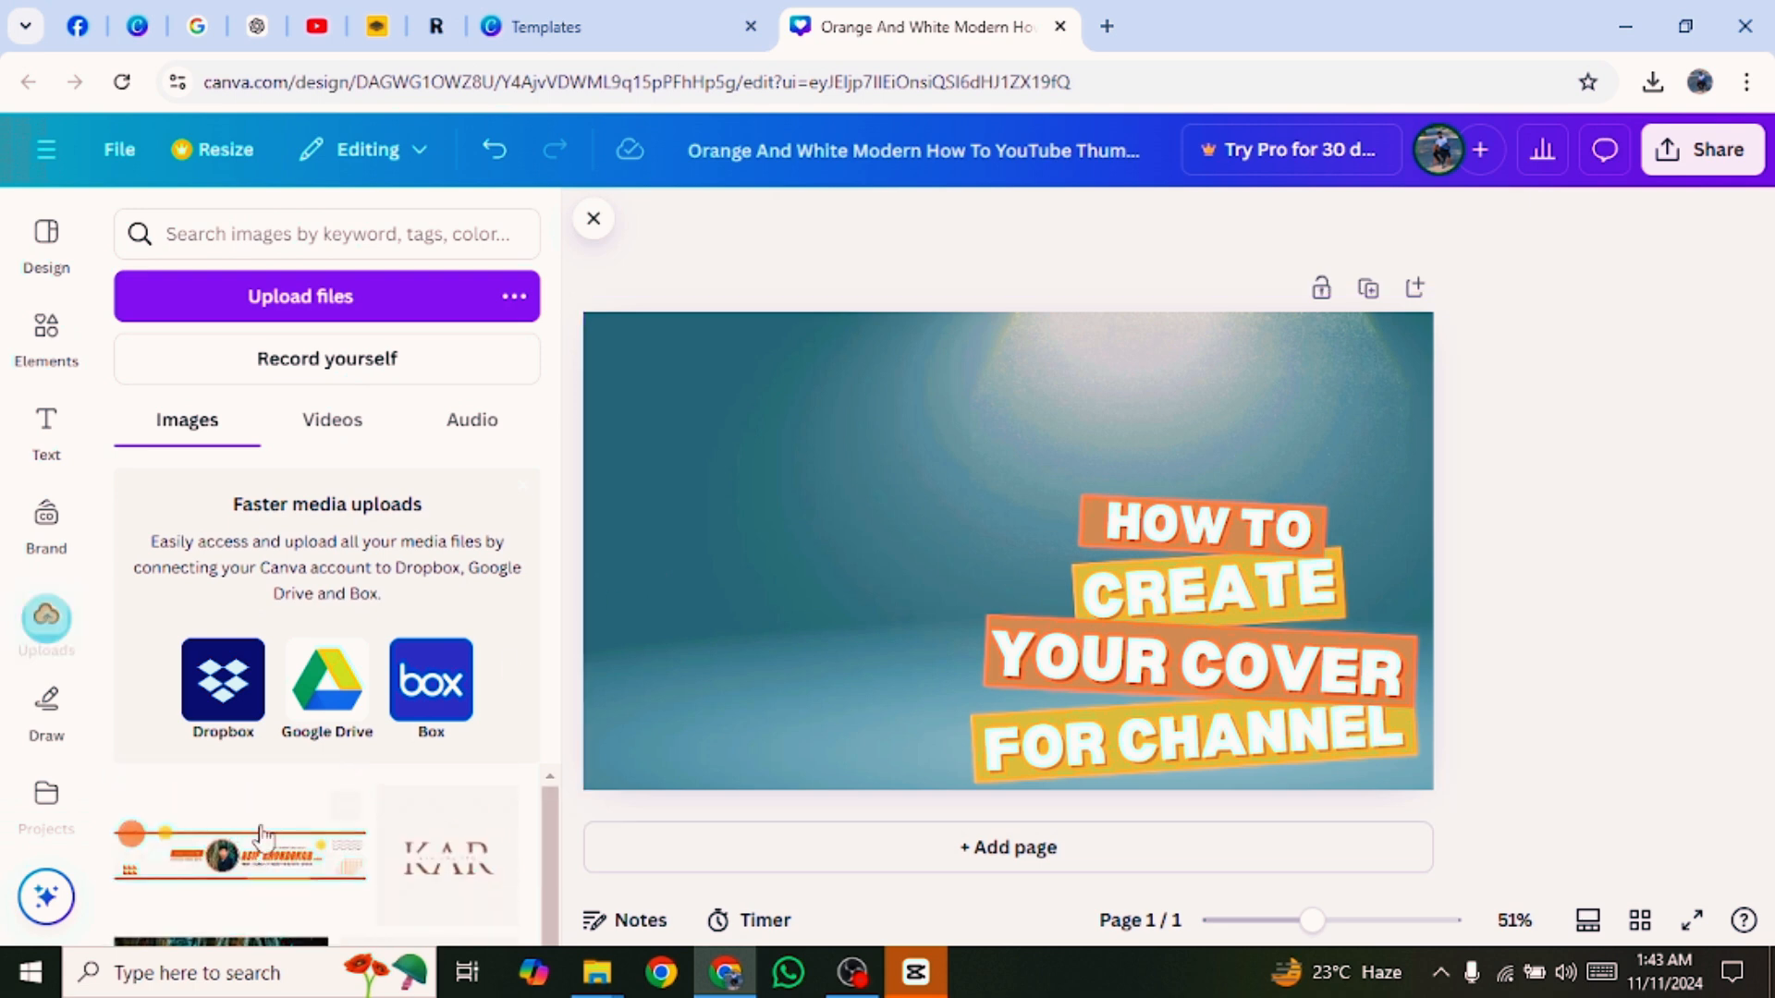
click(262, 858)
drag(1331, 728, 841, 495)
drag(781, 439, 1322, 476)
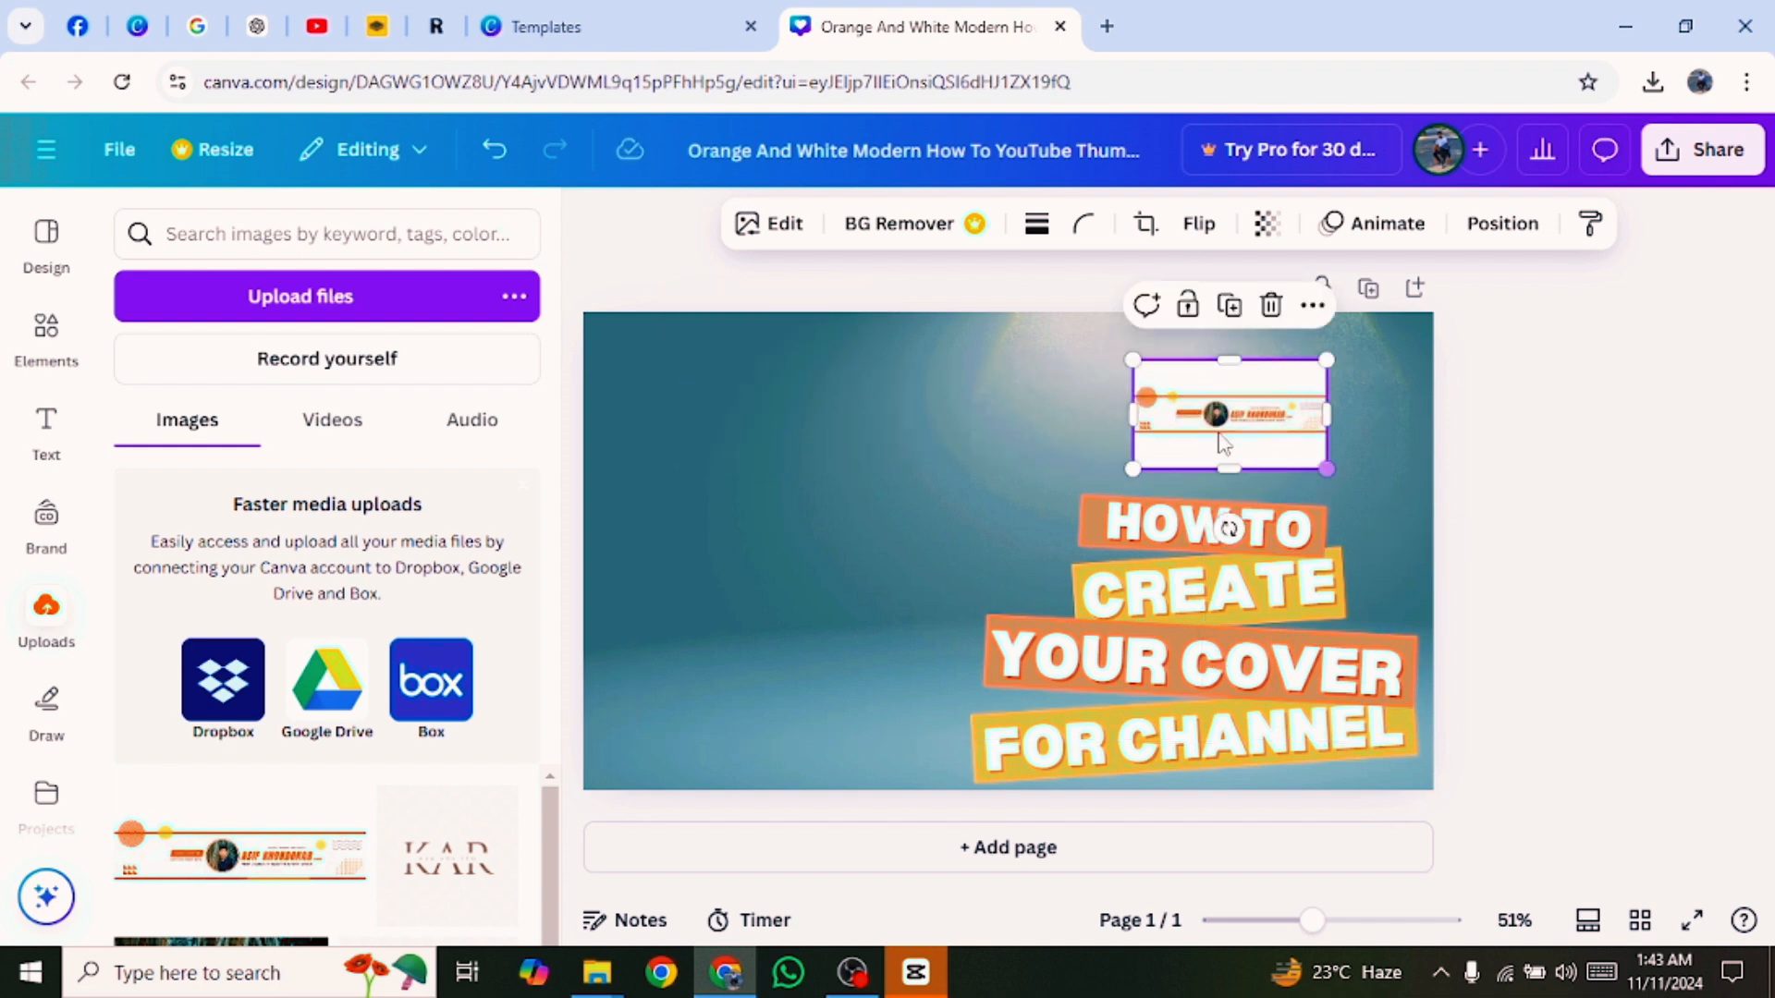
Reorder the layers so the banner image sits beneath the spotlight and above the teal background.
click(1305, 305)
scroll(1367, 607, down, 3)
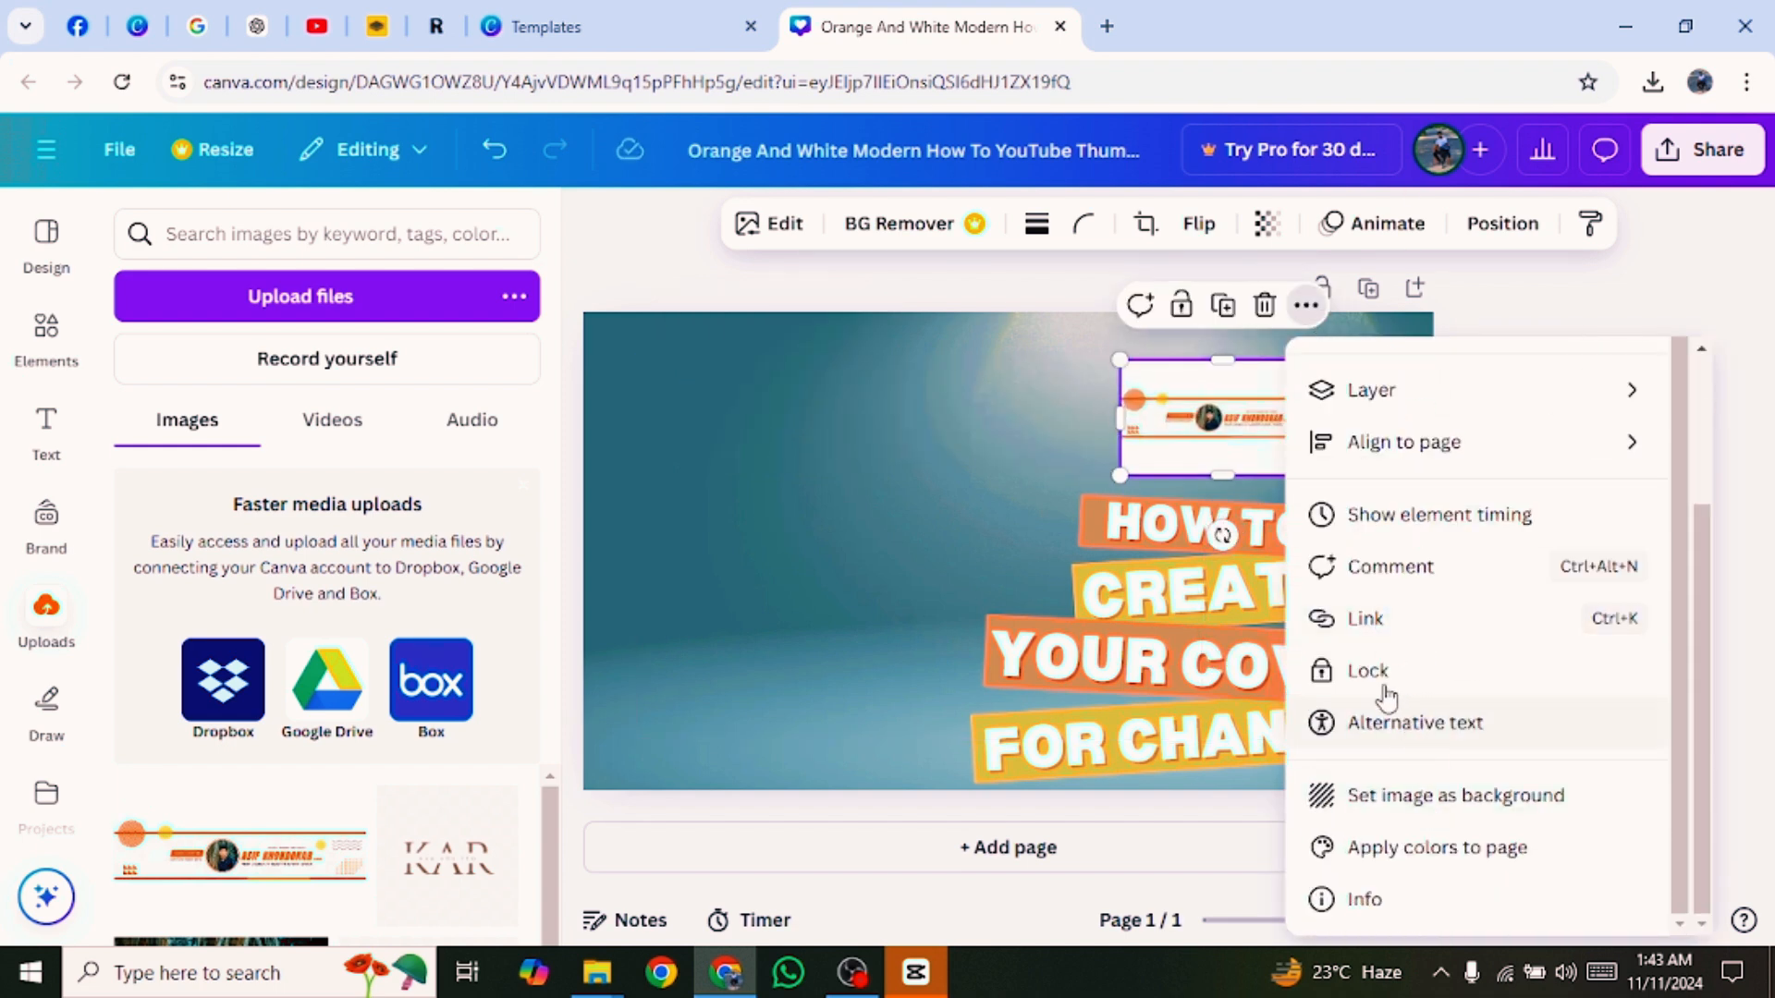
scroll(1423, 684, up, 5)
mouse_move(1402, 656)
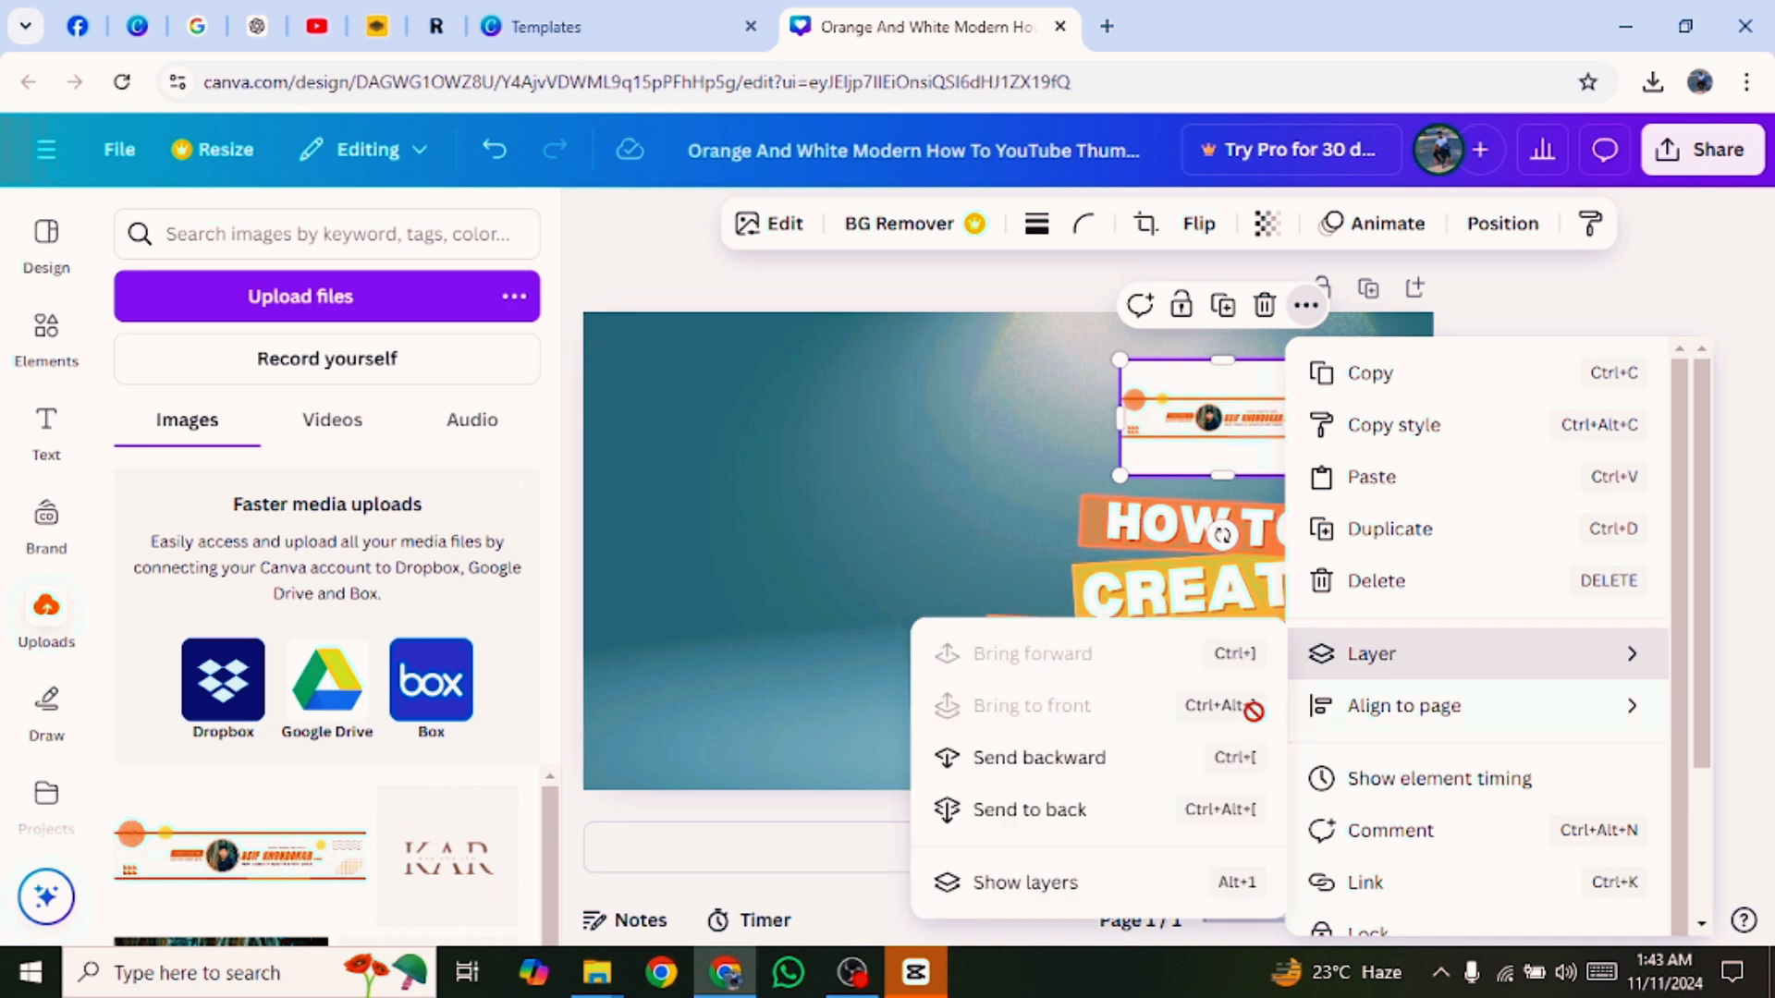
click(1066, 888)
drag(176, 467, 198, 680)
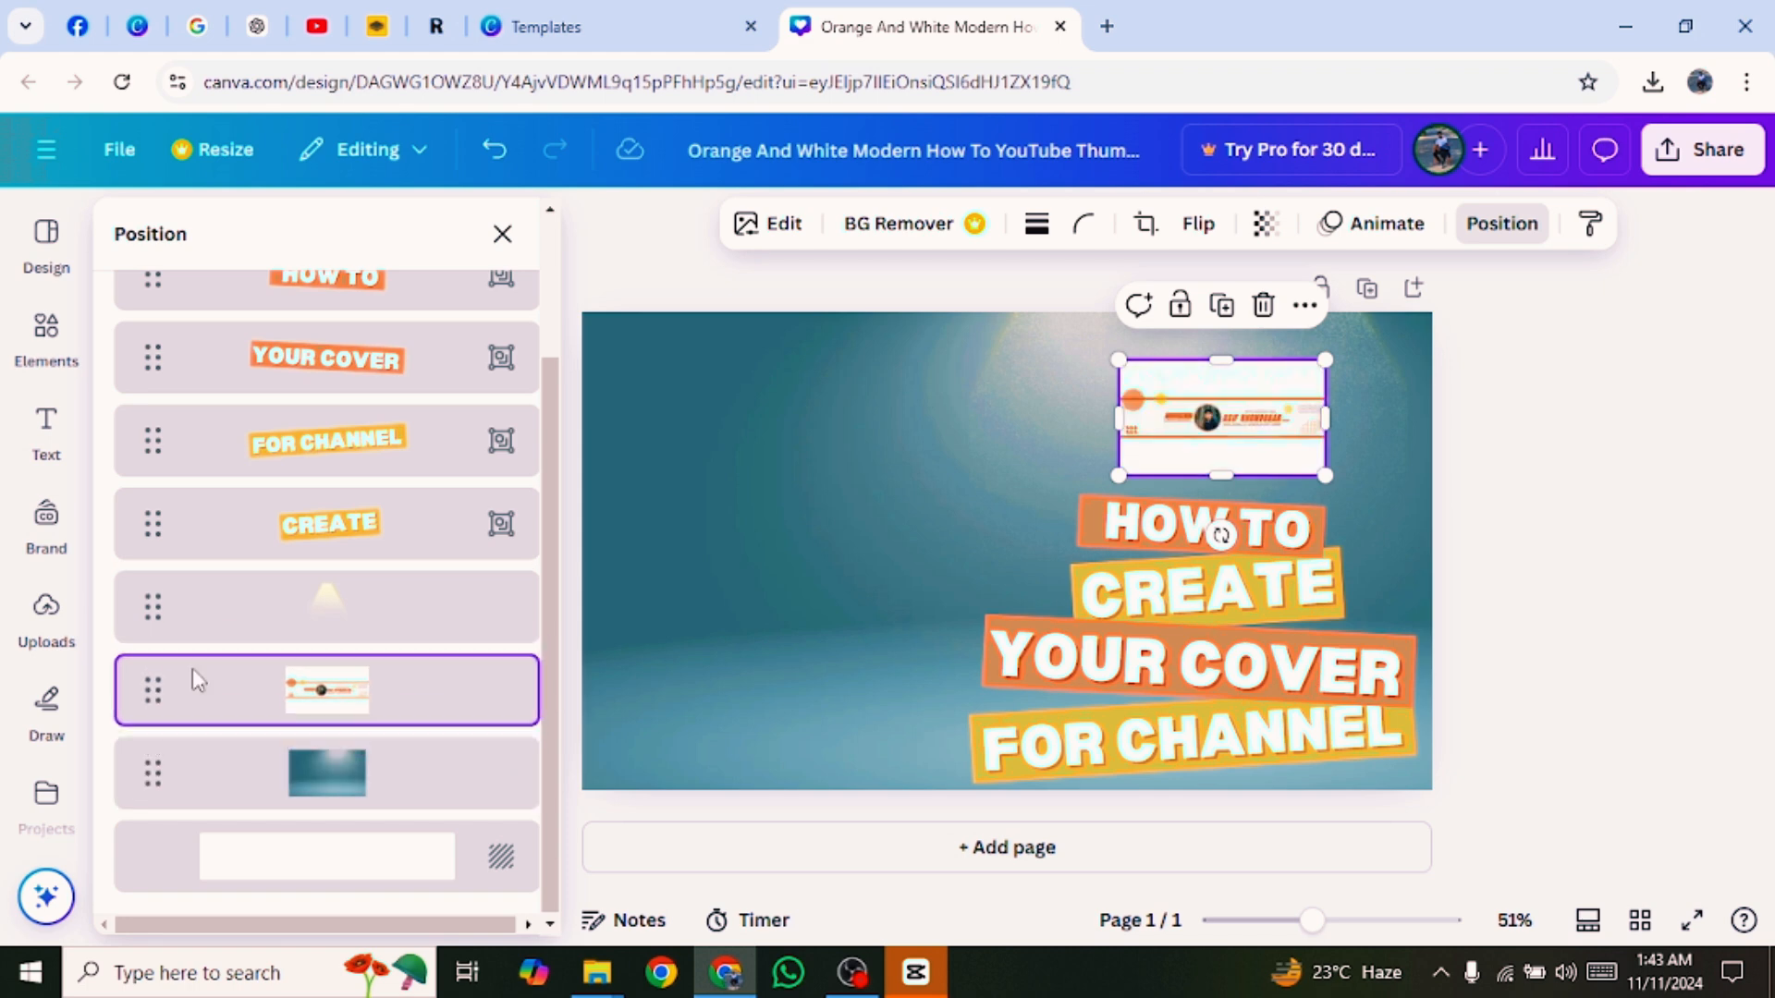
click(1673, 460)
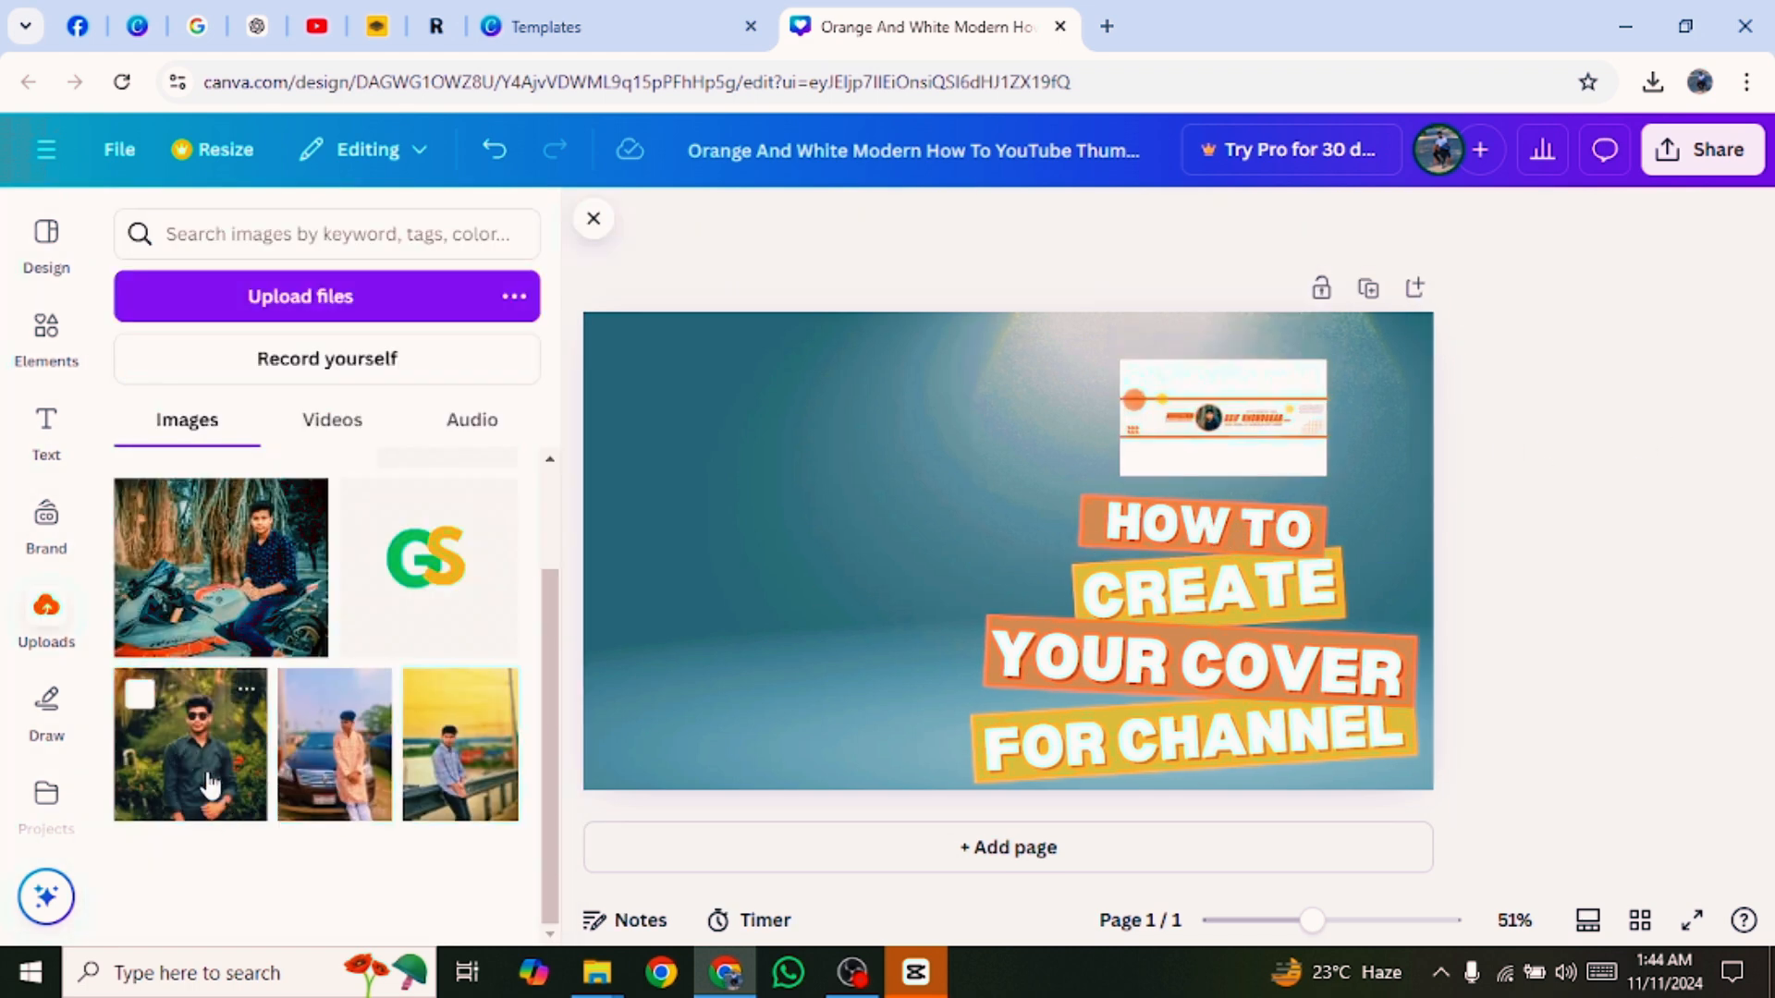
Switch to remove.bg, remove the background from the photo of the man in sunglasses and download the standard-resolution result.
click(377, 26)
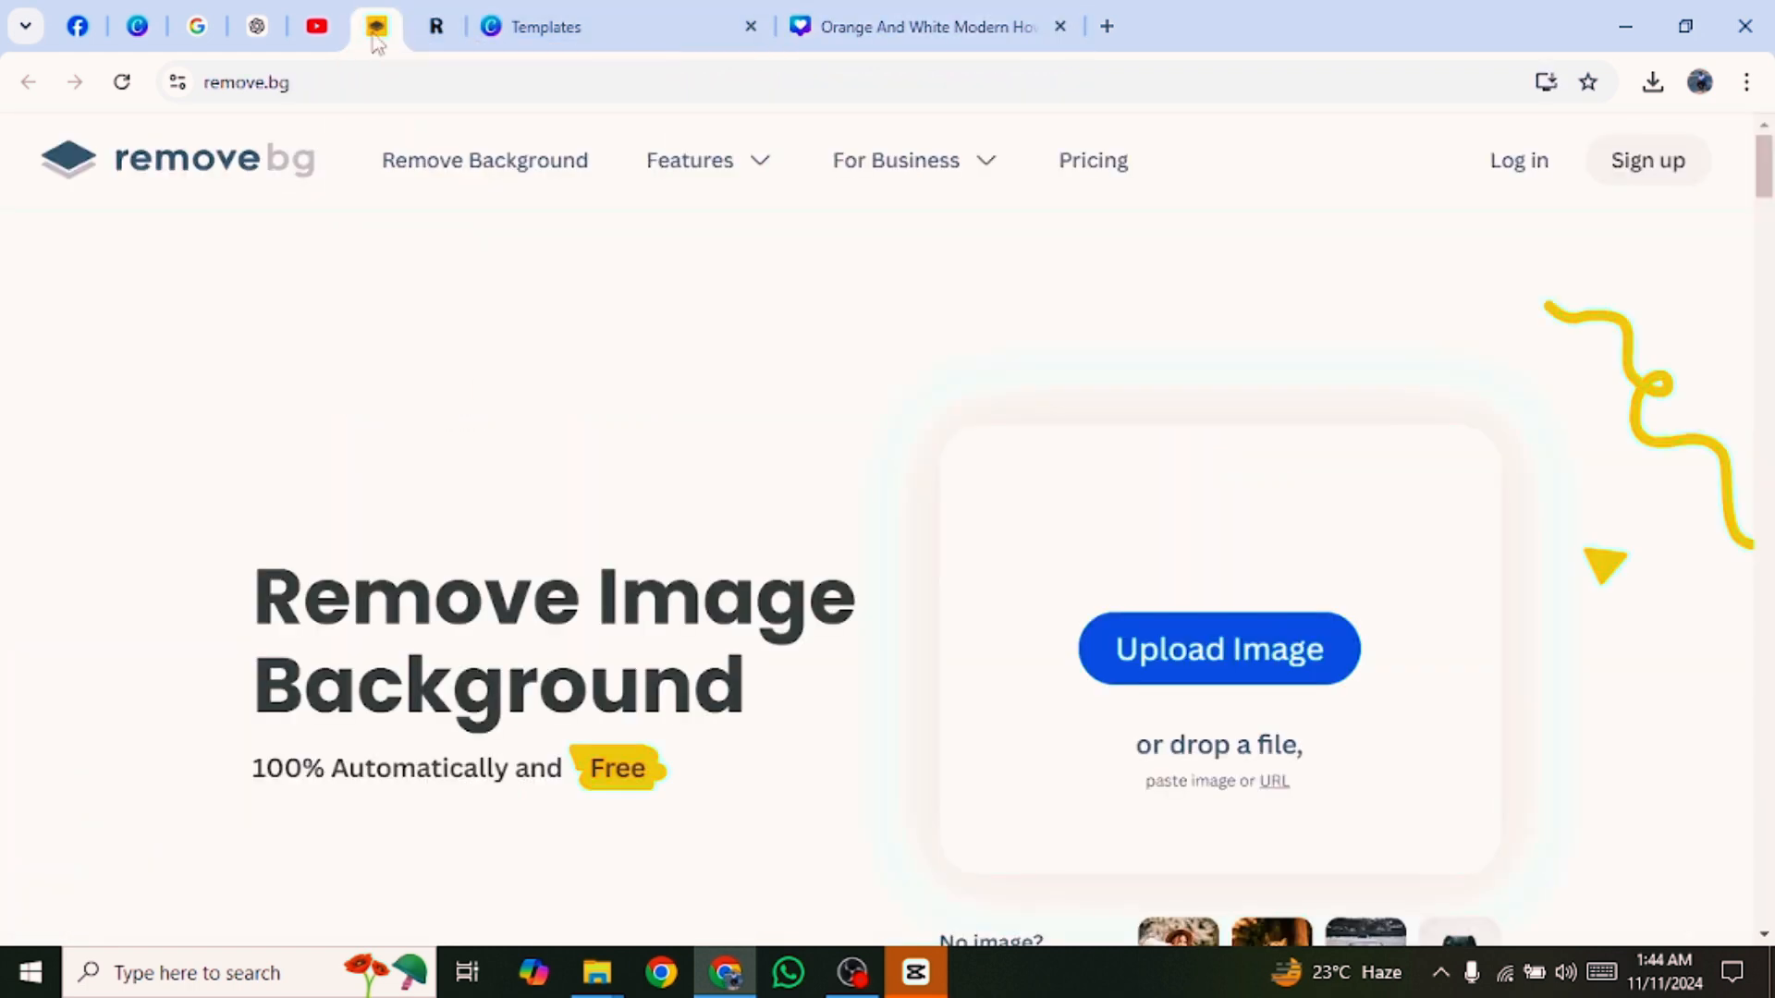
click(1260, 657)
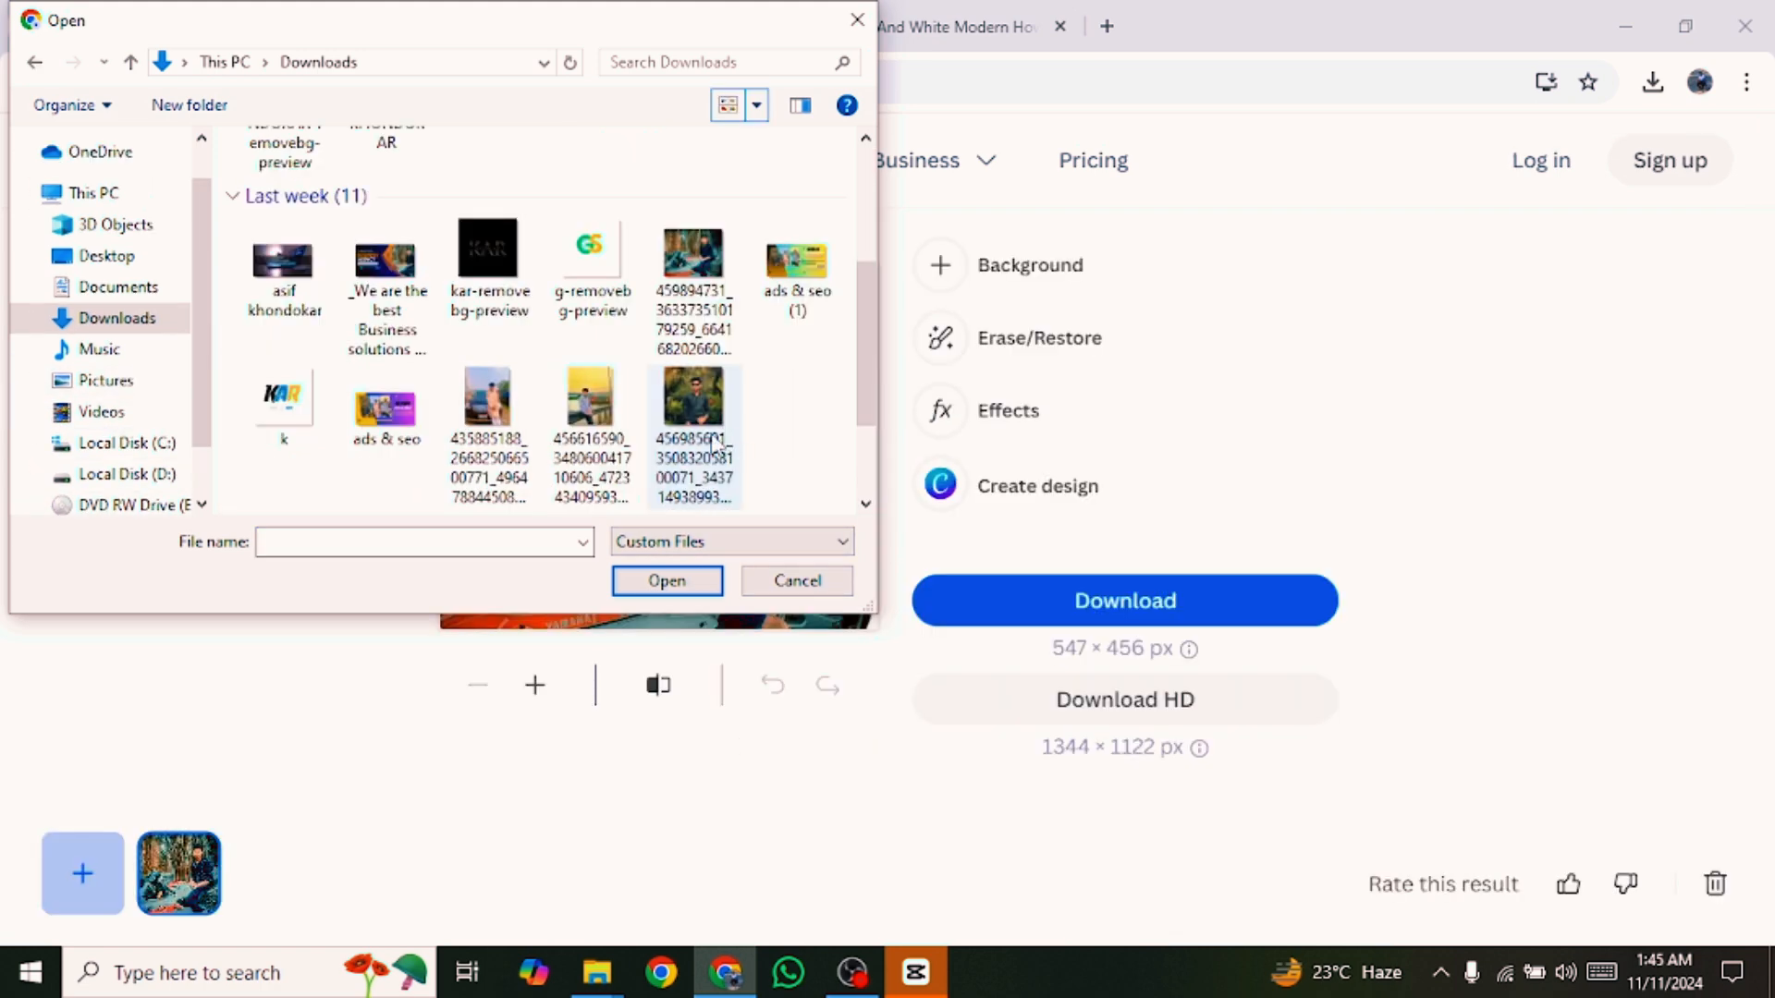
click(695, 435)
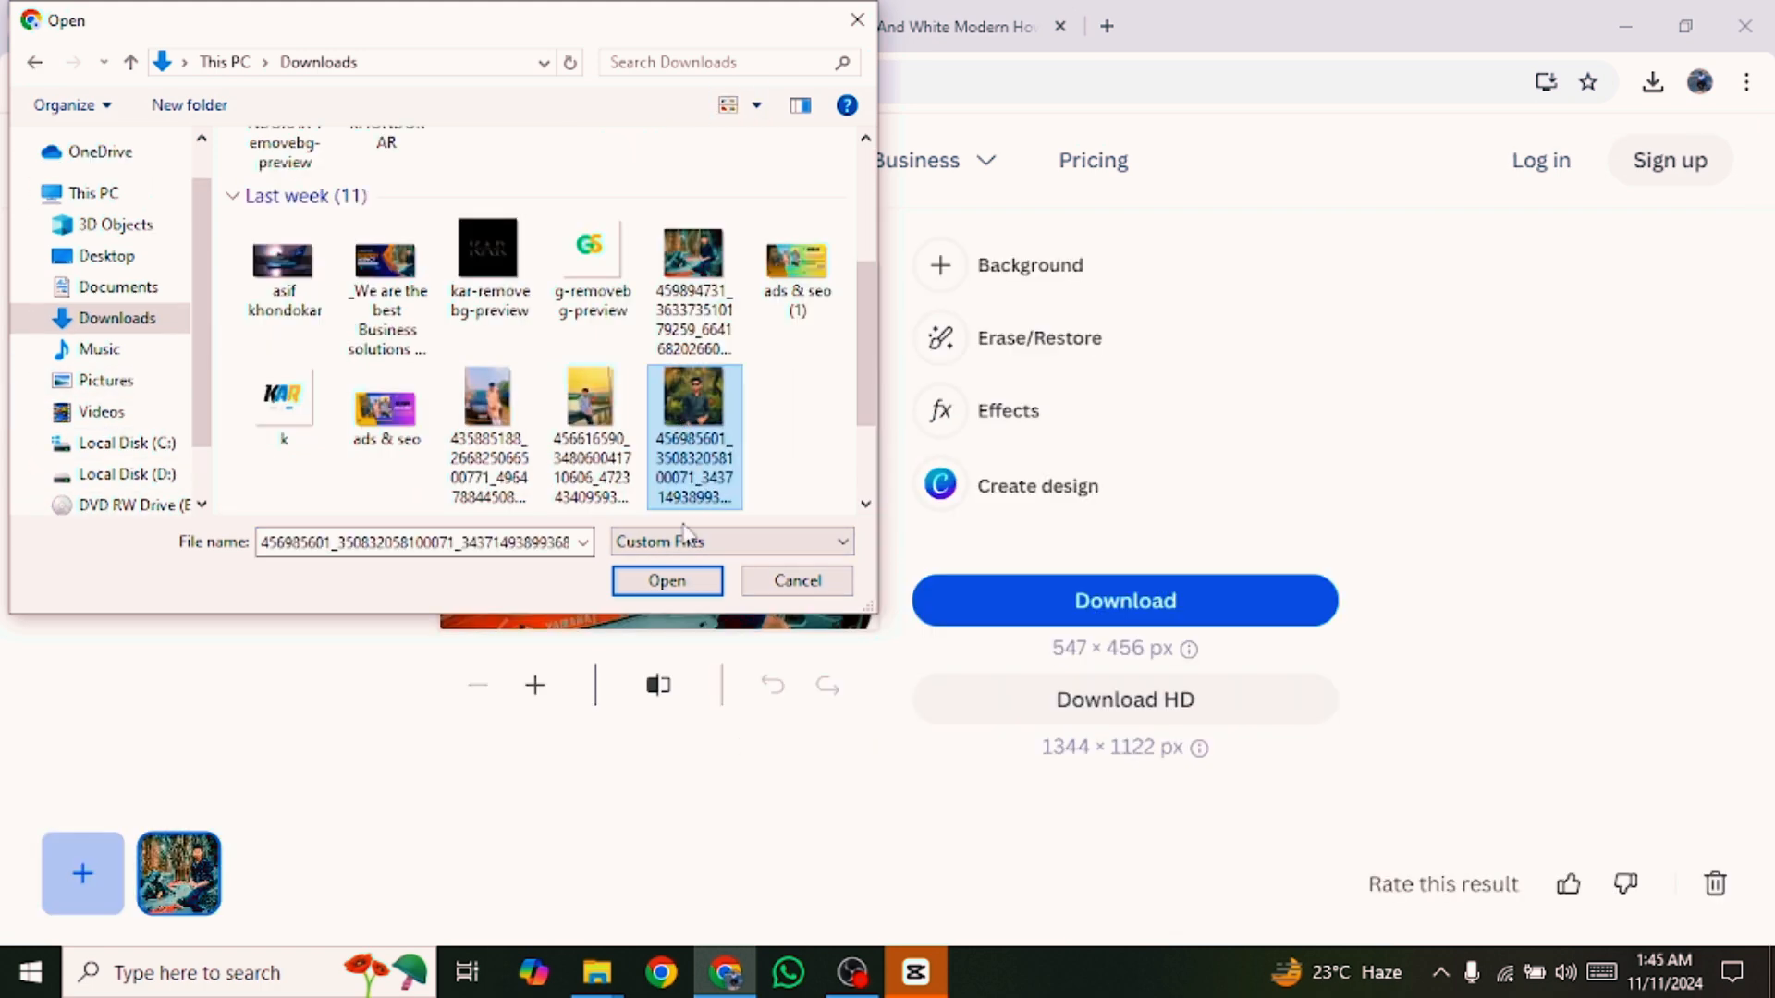
click(666, 580)
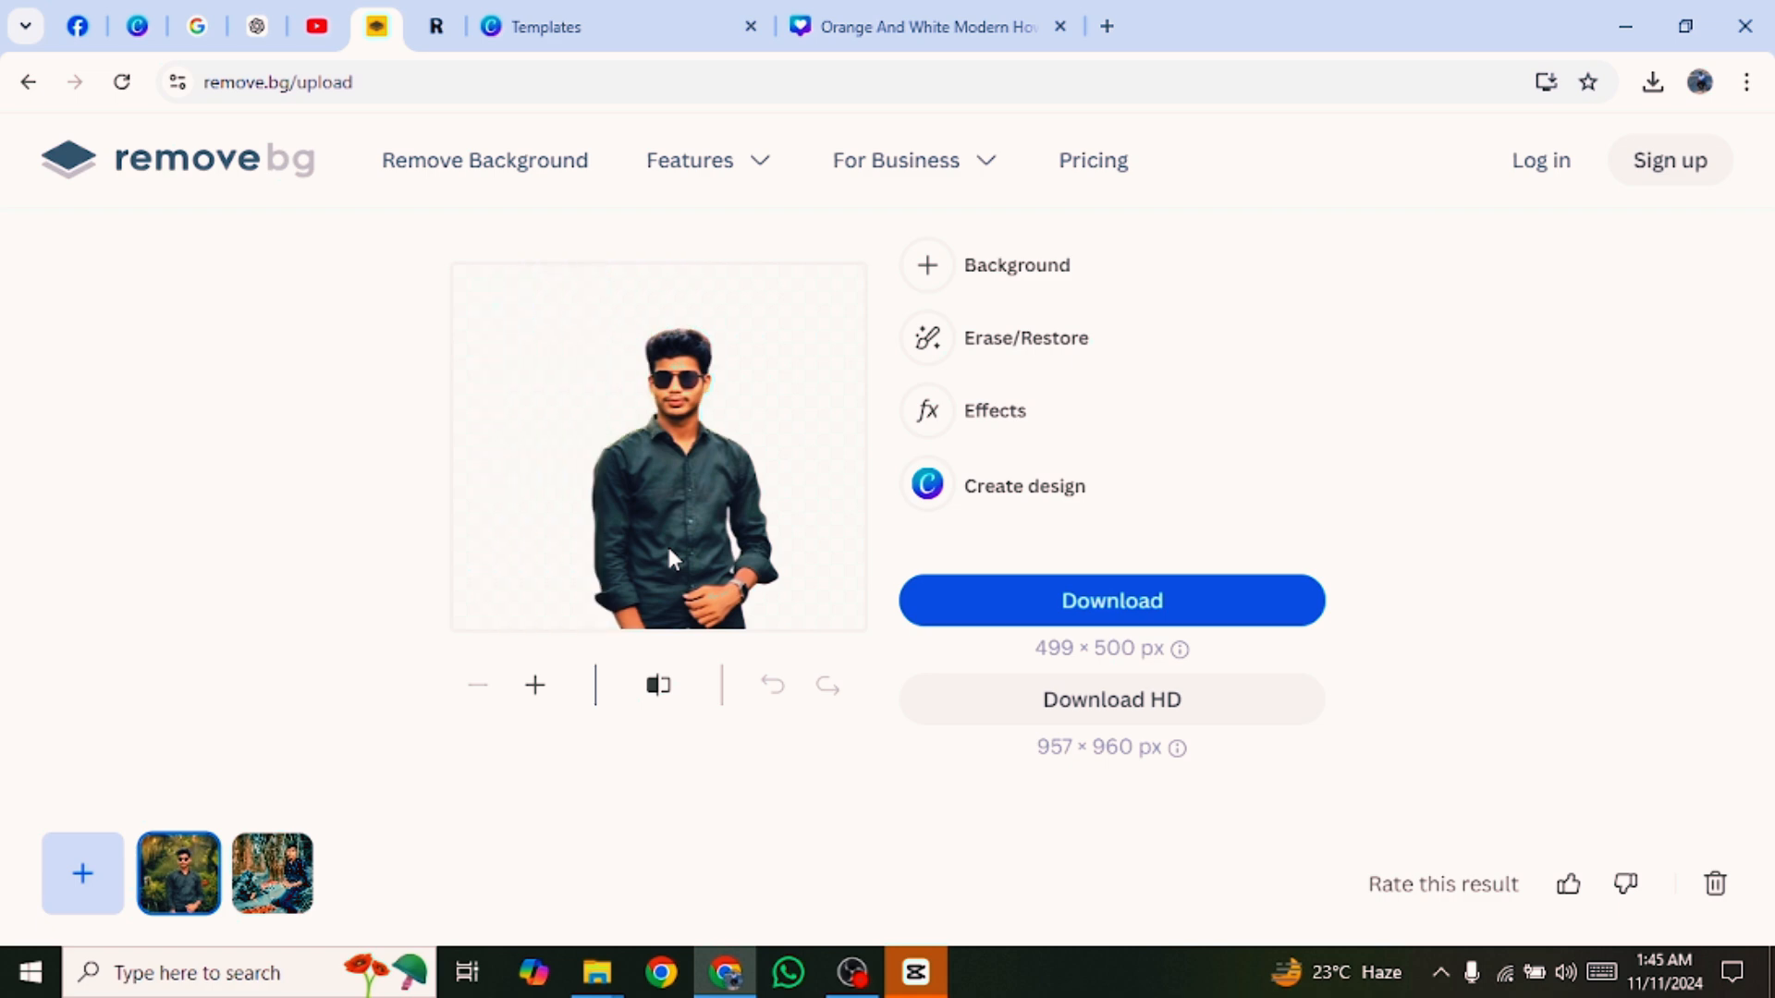
click(1064, 601)
Return to the Canva thumbnail, upload the background-free PNG of the man in sunglasses and add it to the design.
click(887, 26)
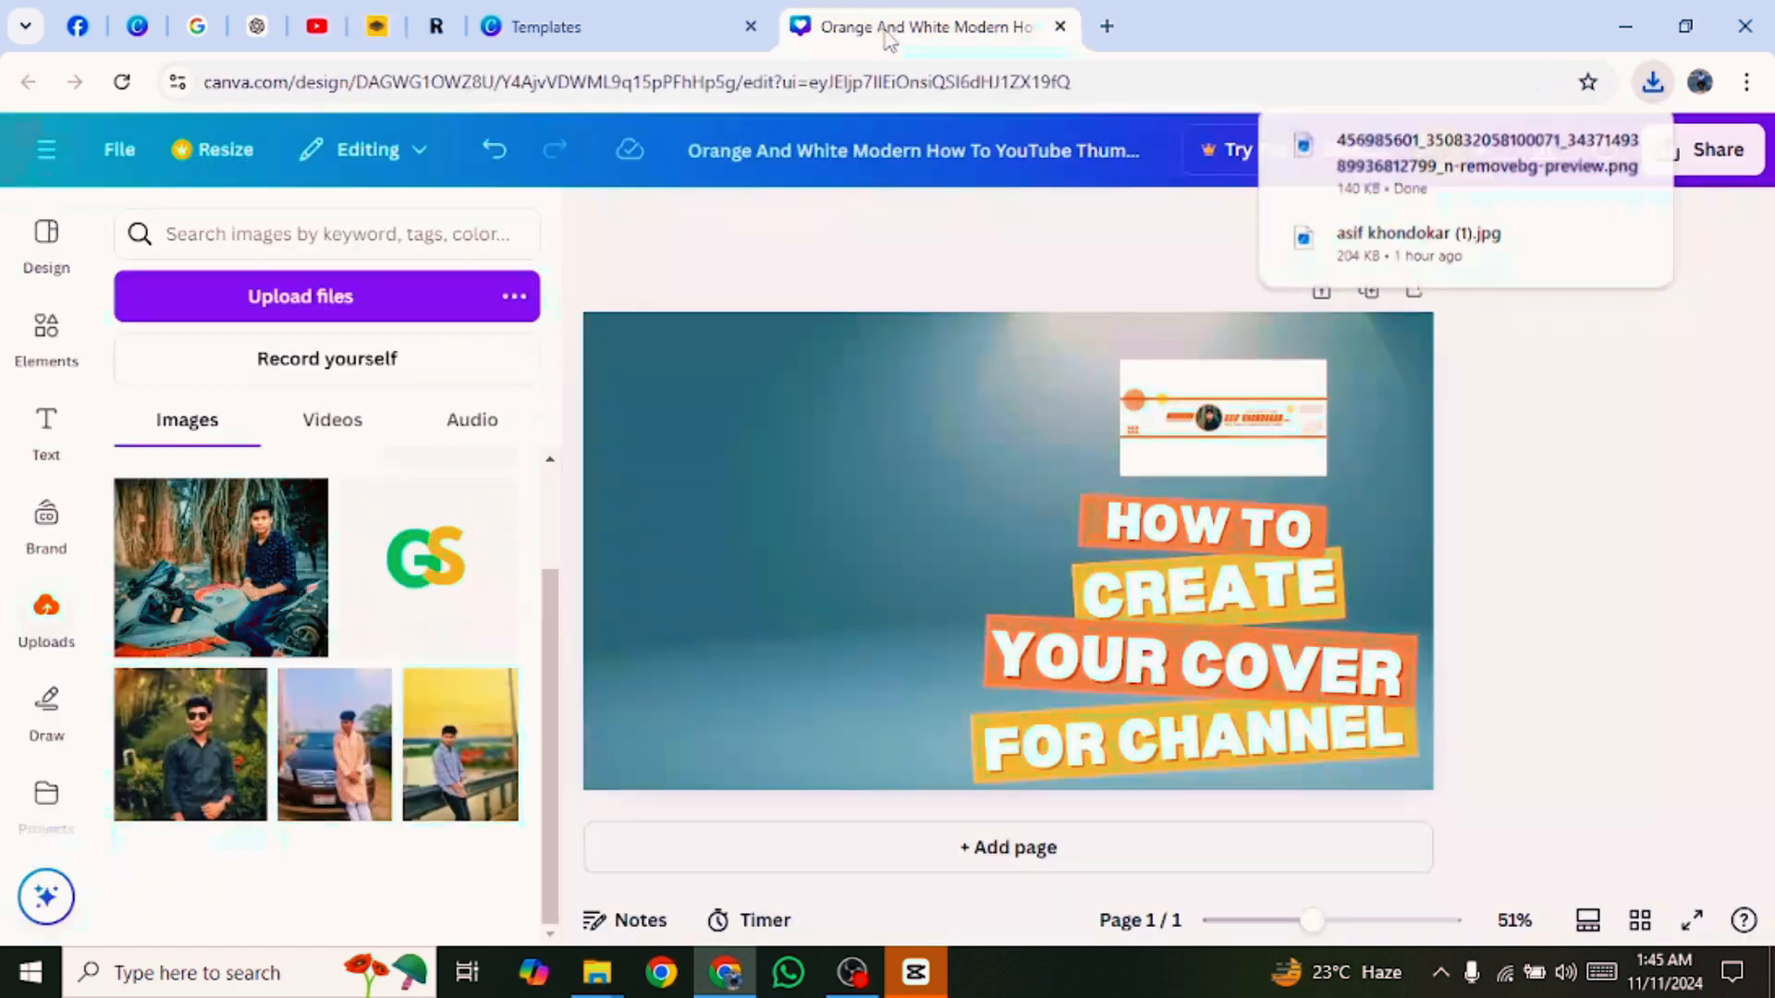
click(368, 297)
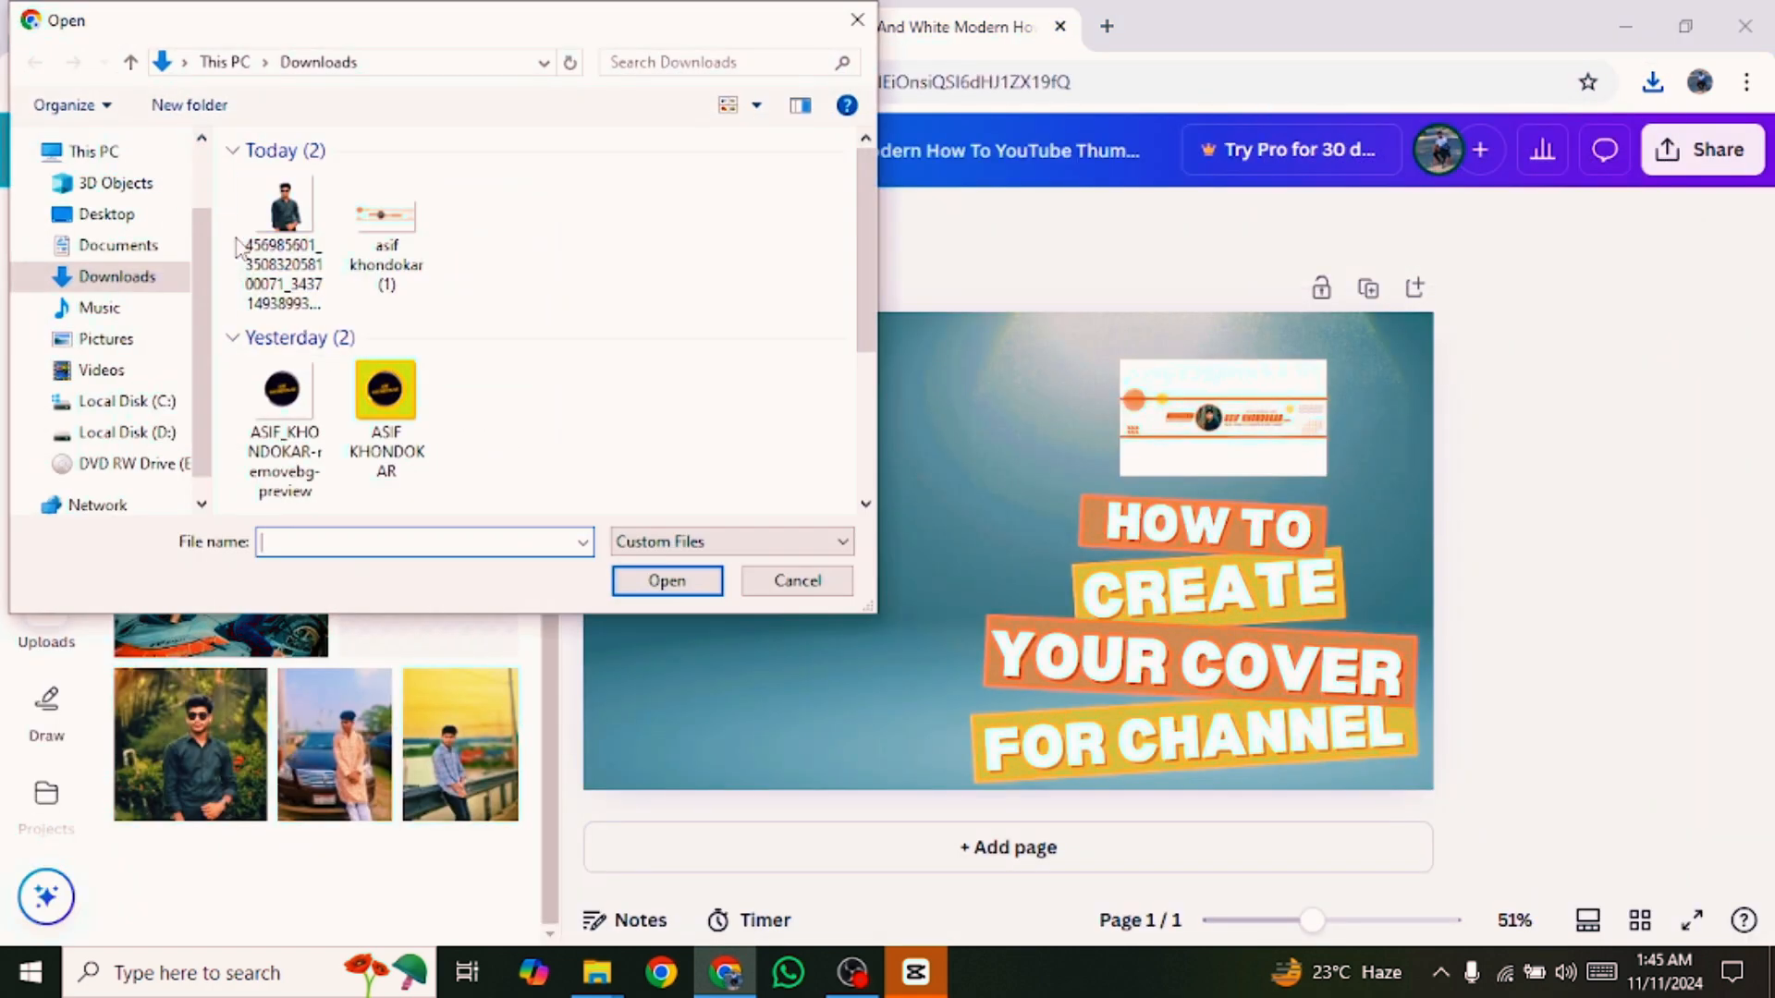
click(274, 252)
click(665, 583)
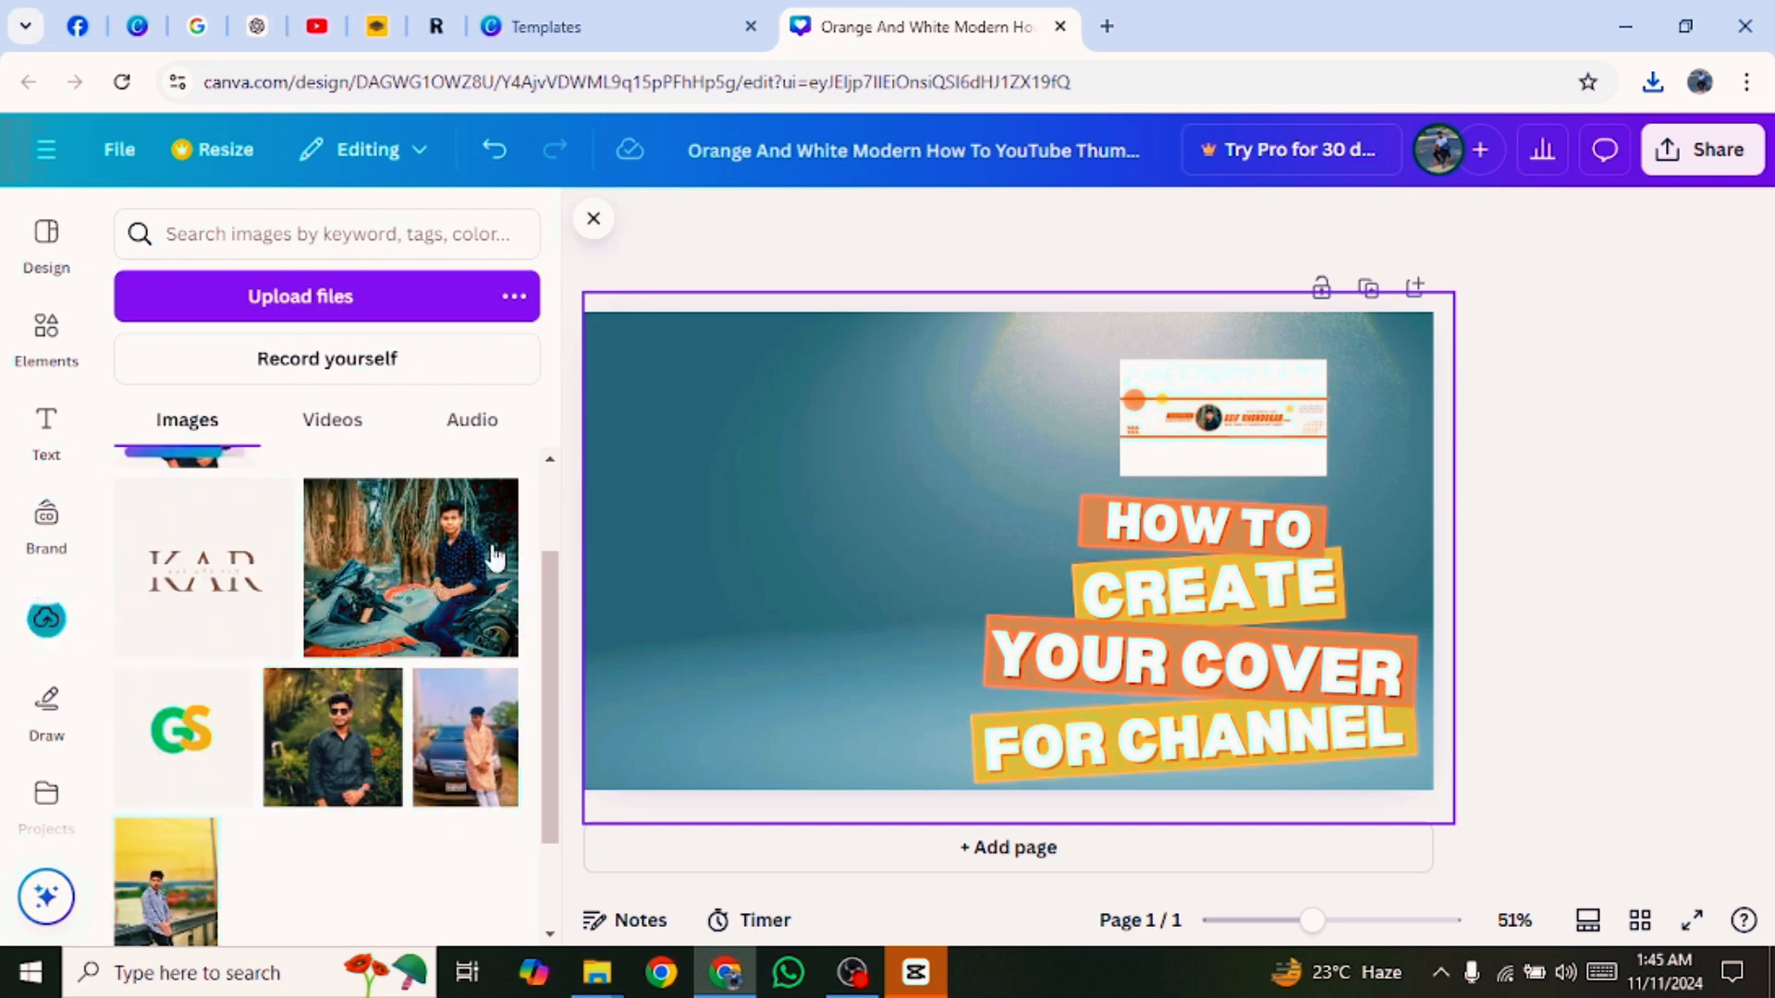
click(188, 573)
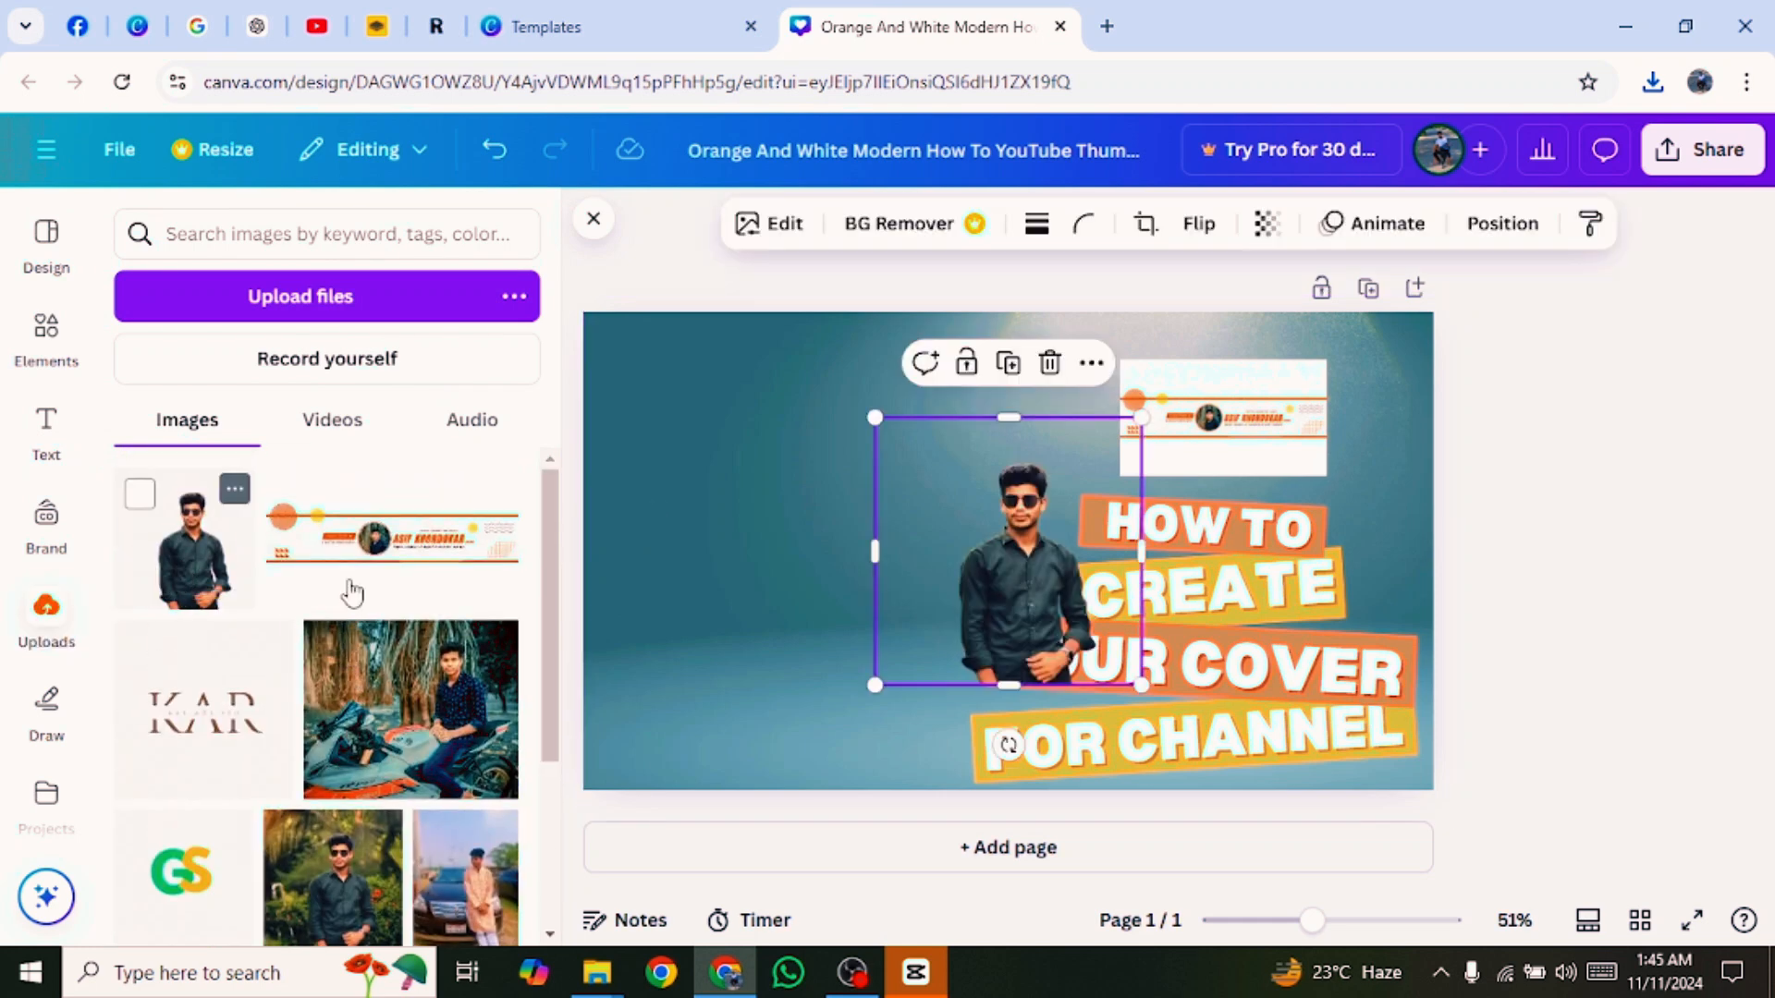
Enlarge the man's cutout to fill the thumbnail's height and position it on the left half beside the headline.
drag(1102, 652, 1014, 712)
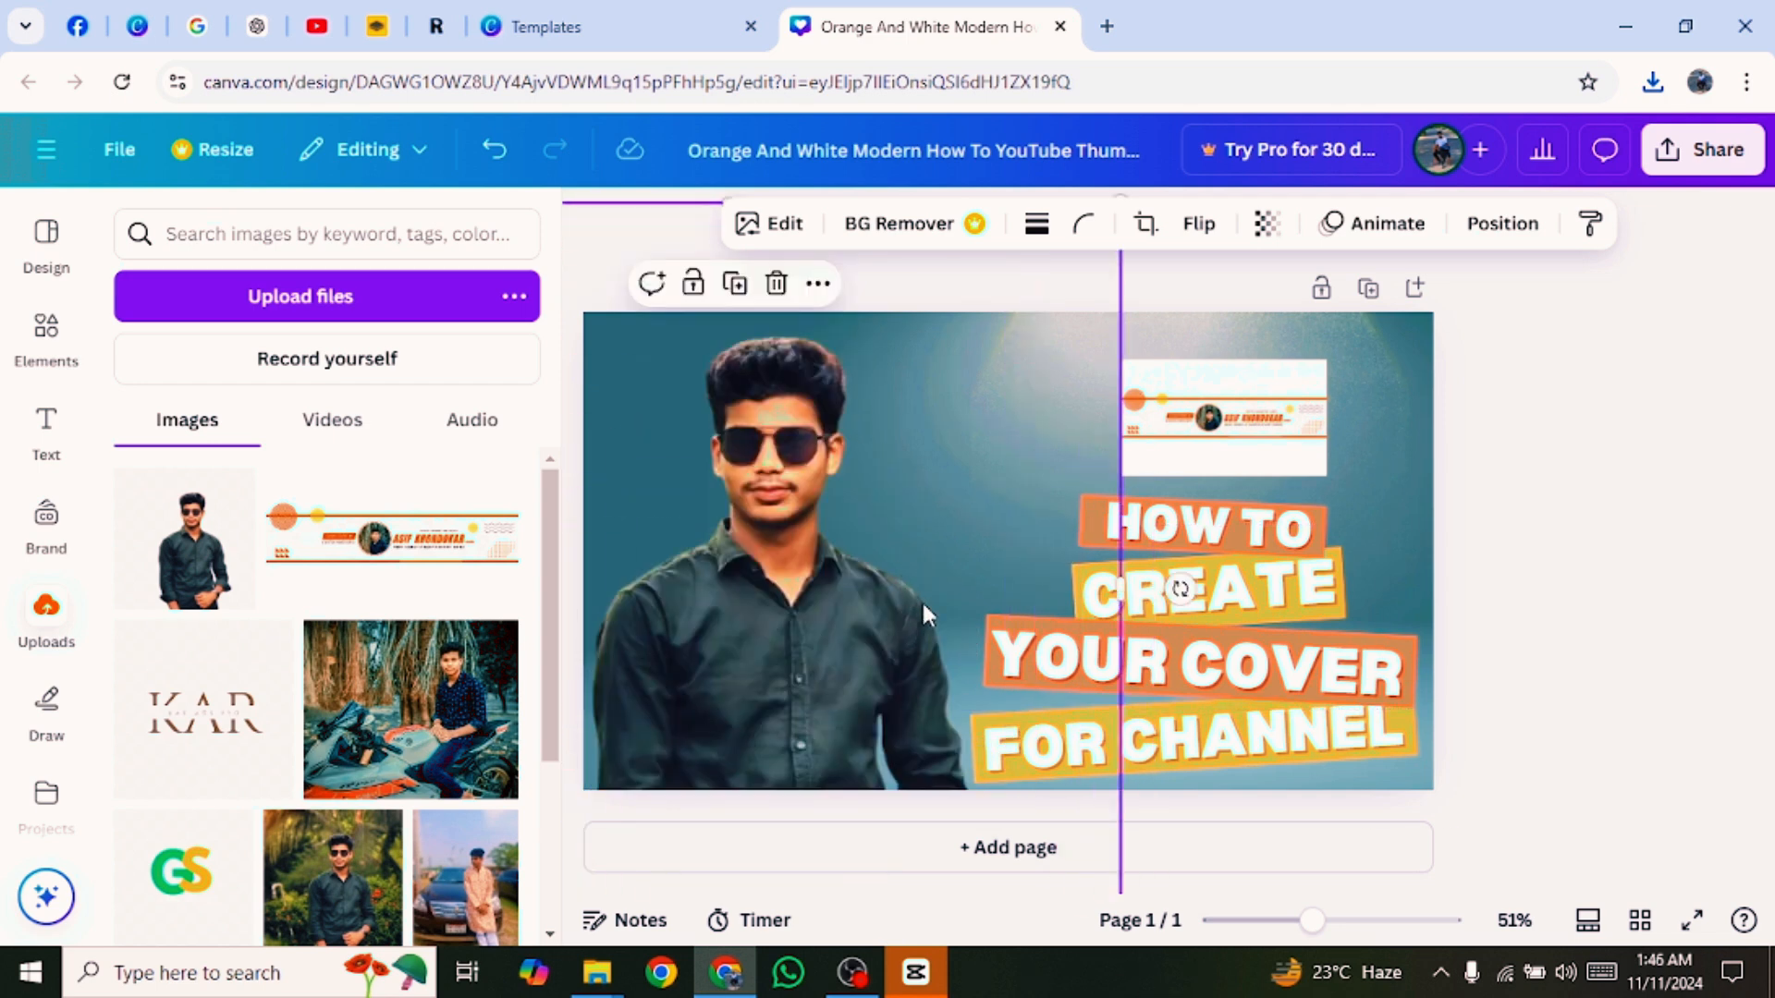
drag(922, 601, 881, 235)
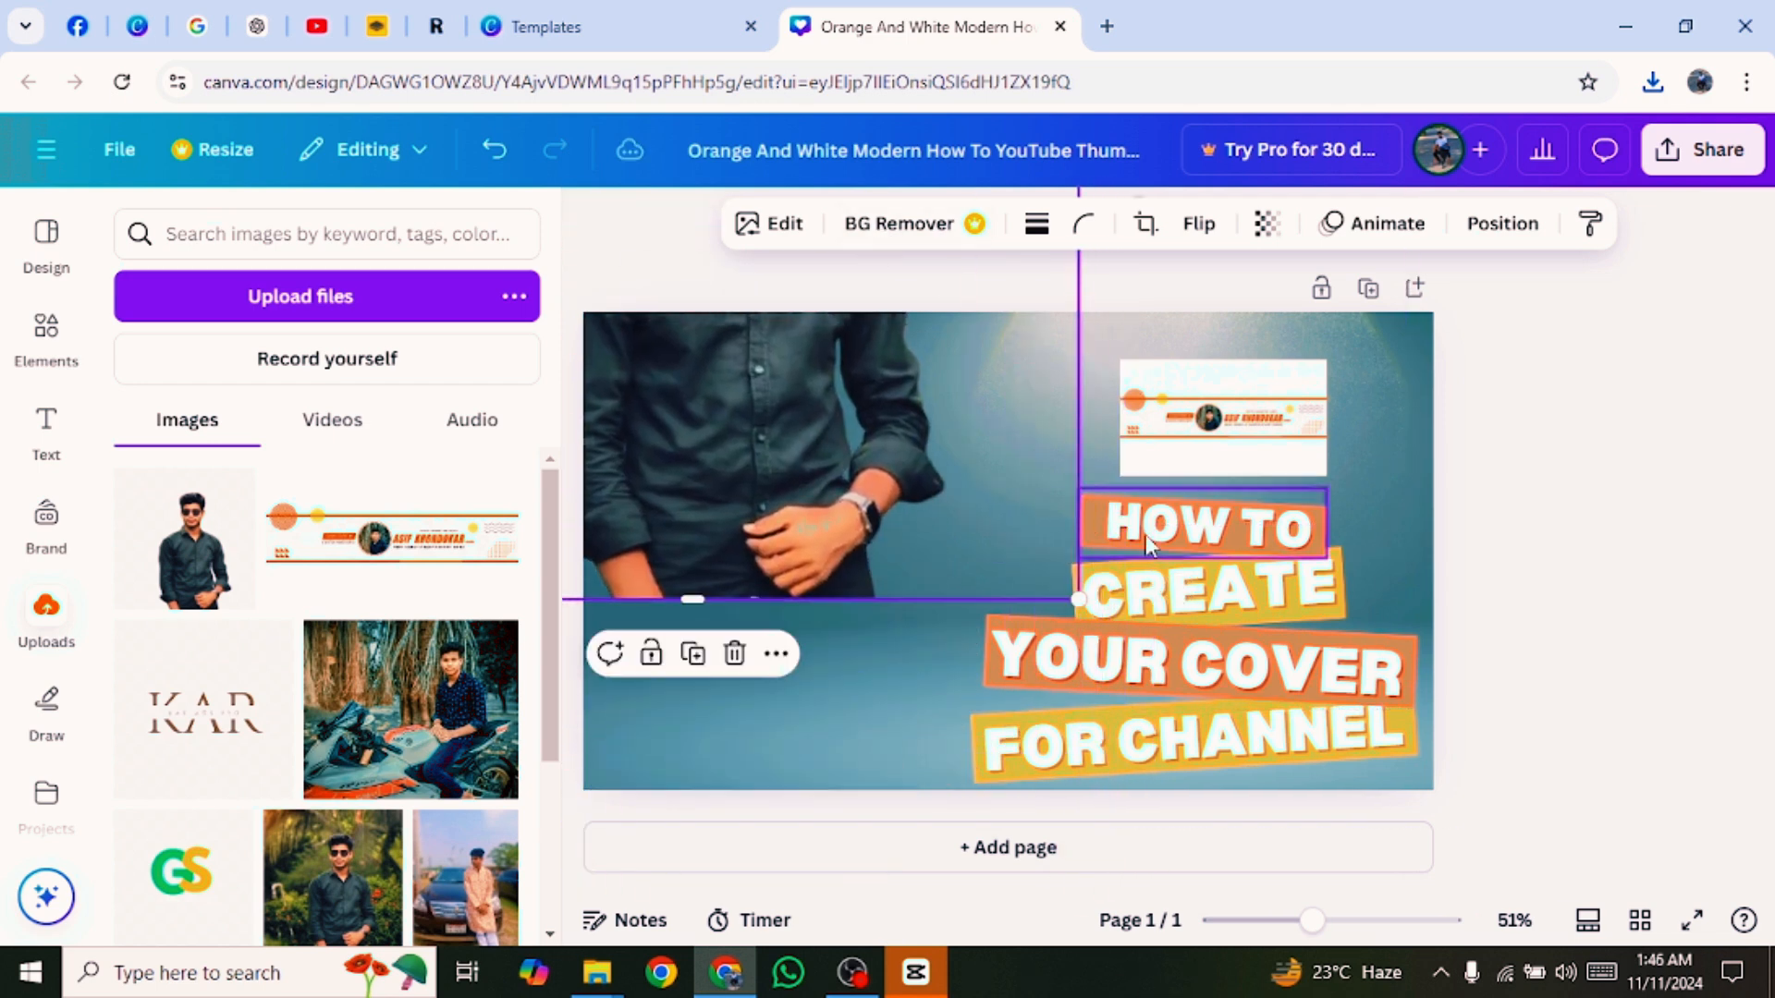
drag(1078, 599, 1190, 710)
drag(929, 499, 939, 833)
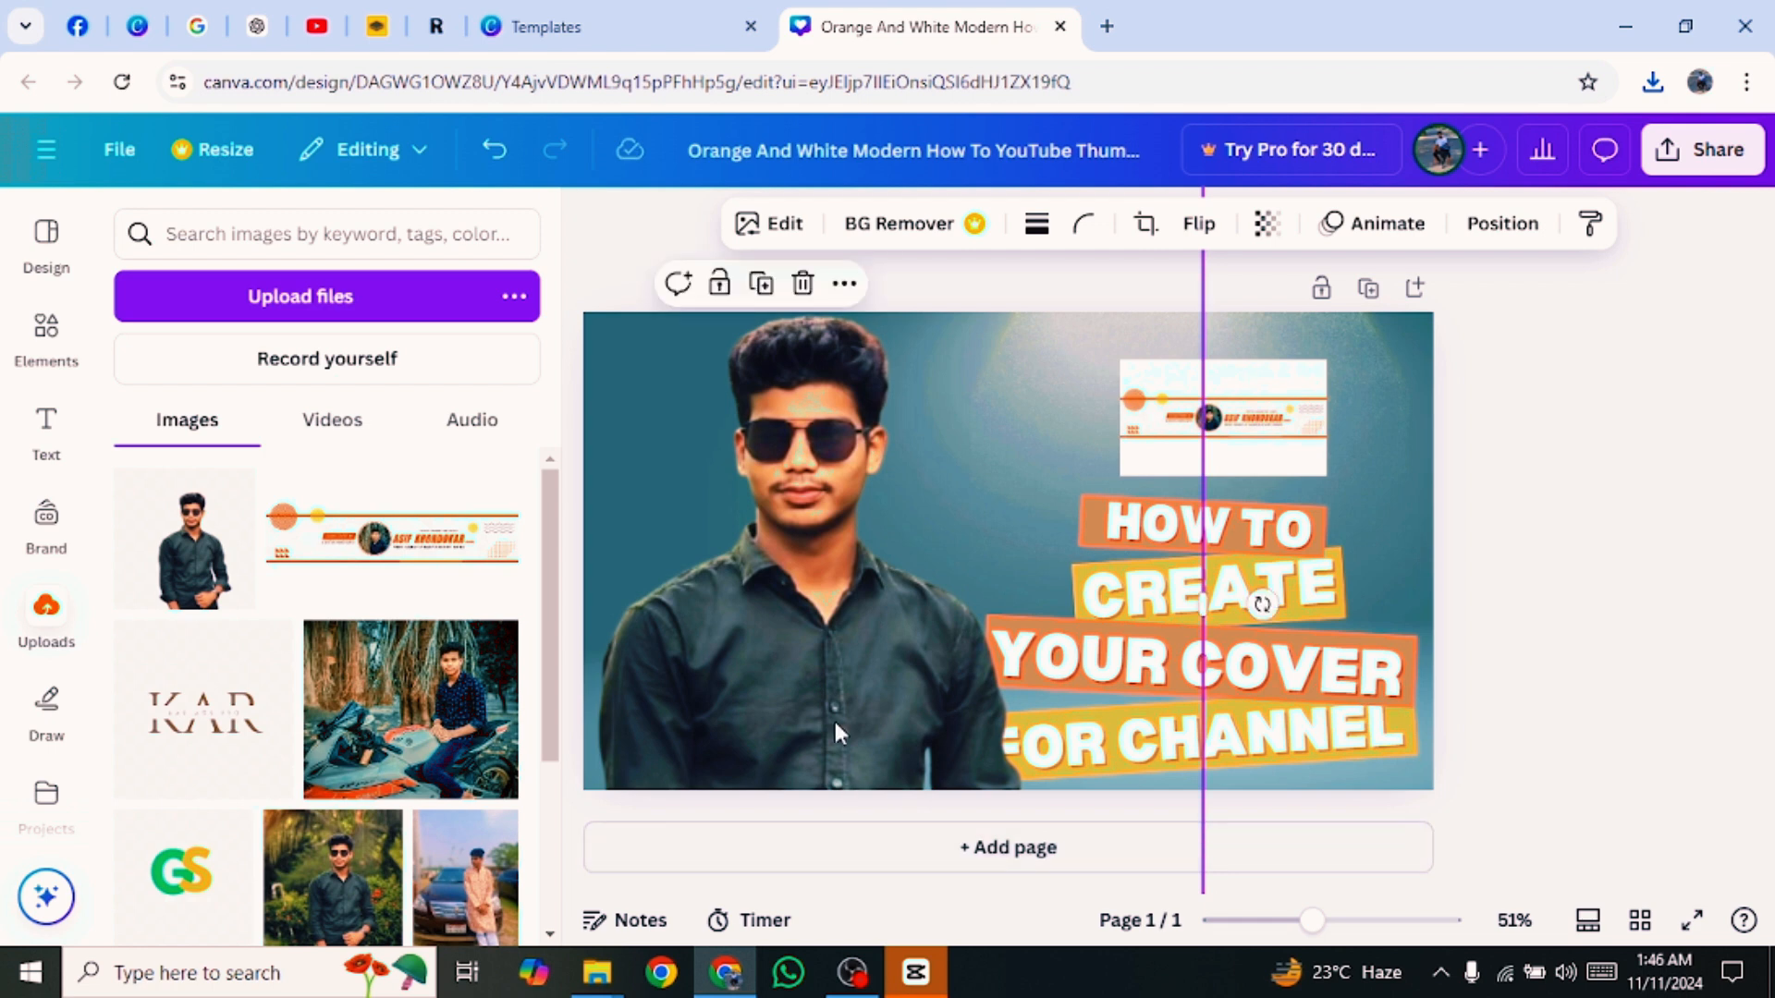
drag(835, 729, 827, 739)
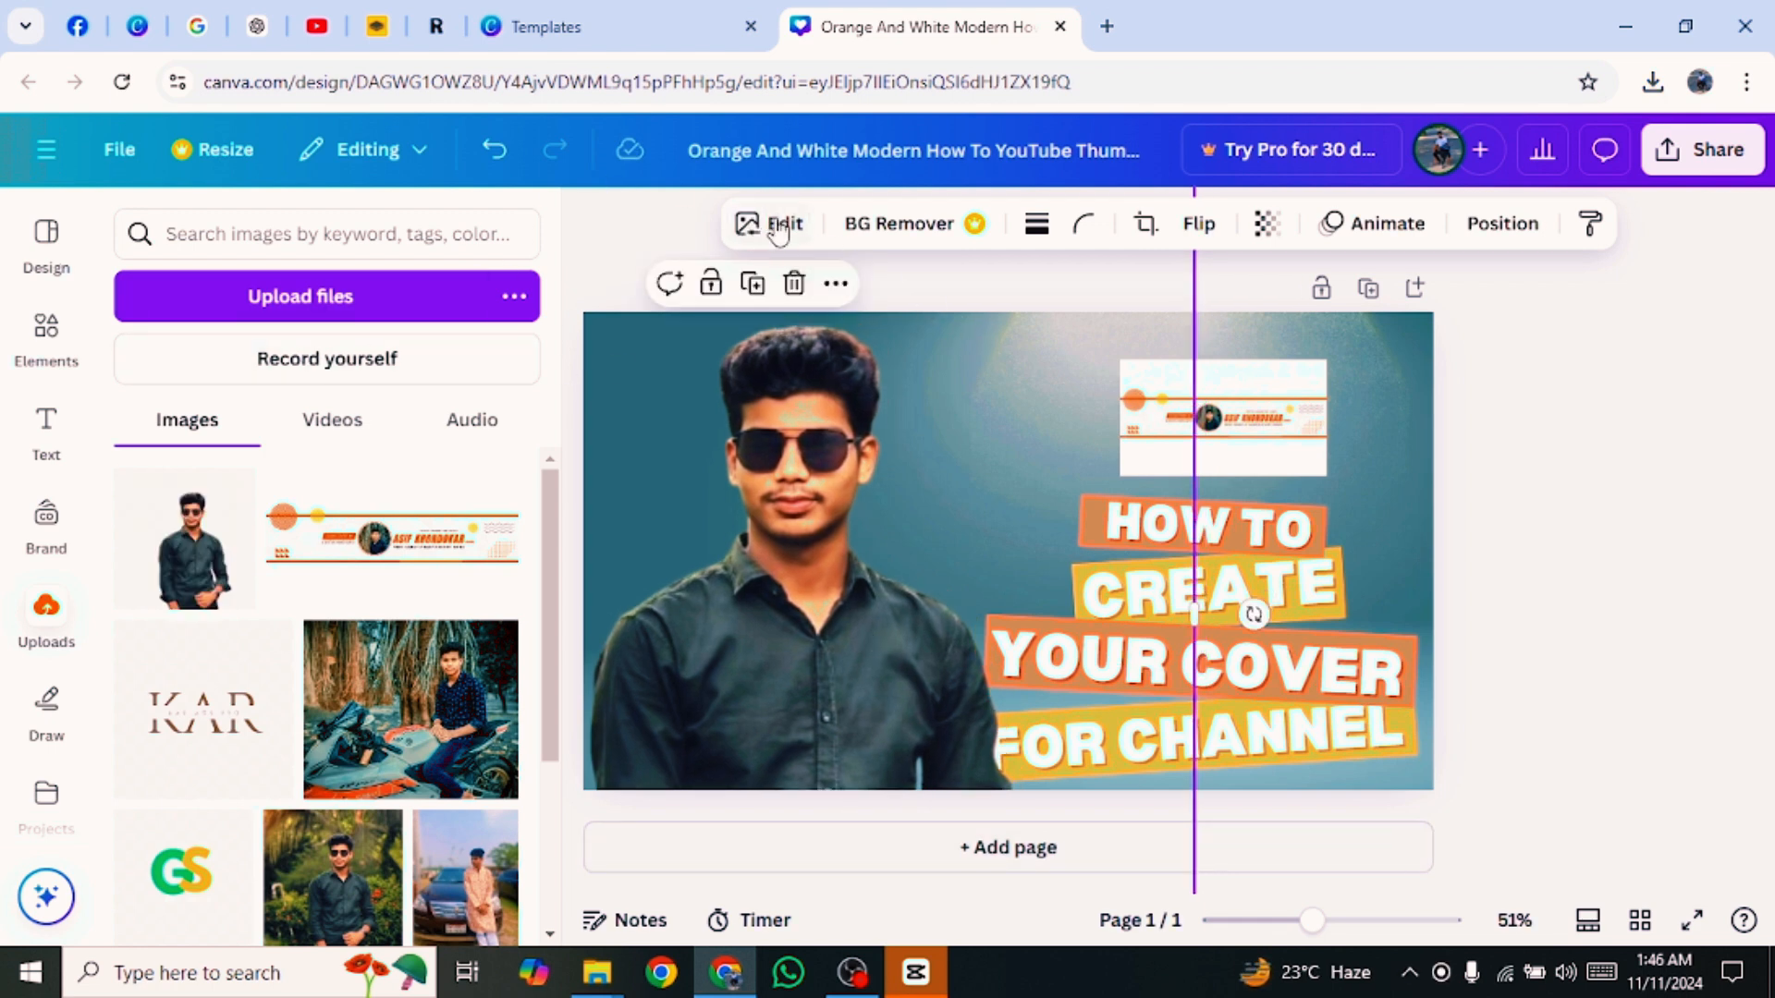
Adjust the man's cutout photo by setting Saturation to 17 and cooling Temperature to -6.
click(778, 229)
scroll(277, 335, down, 4)
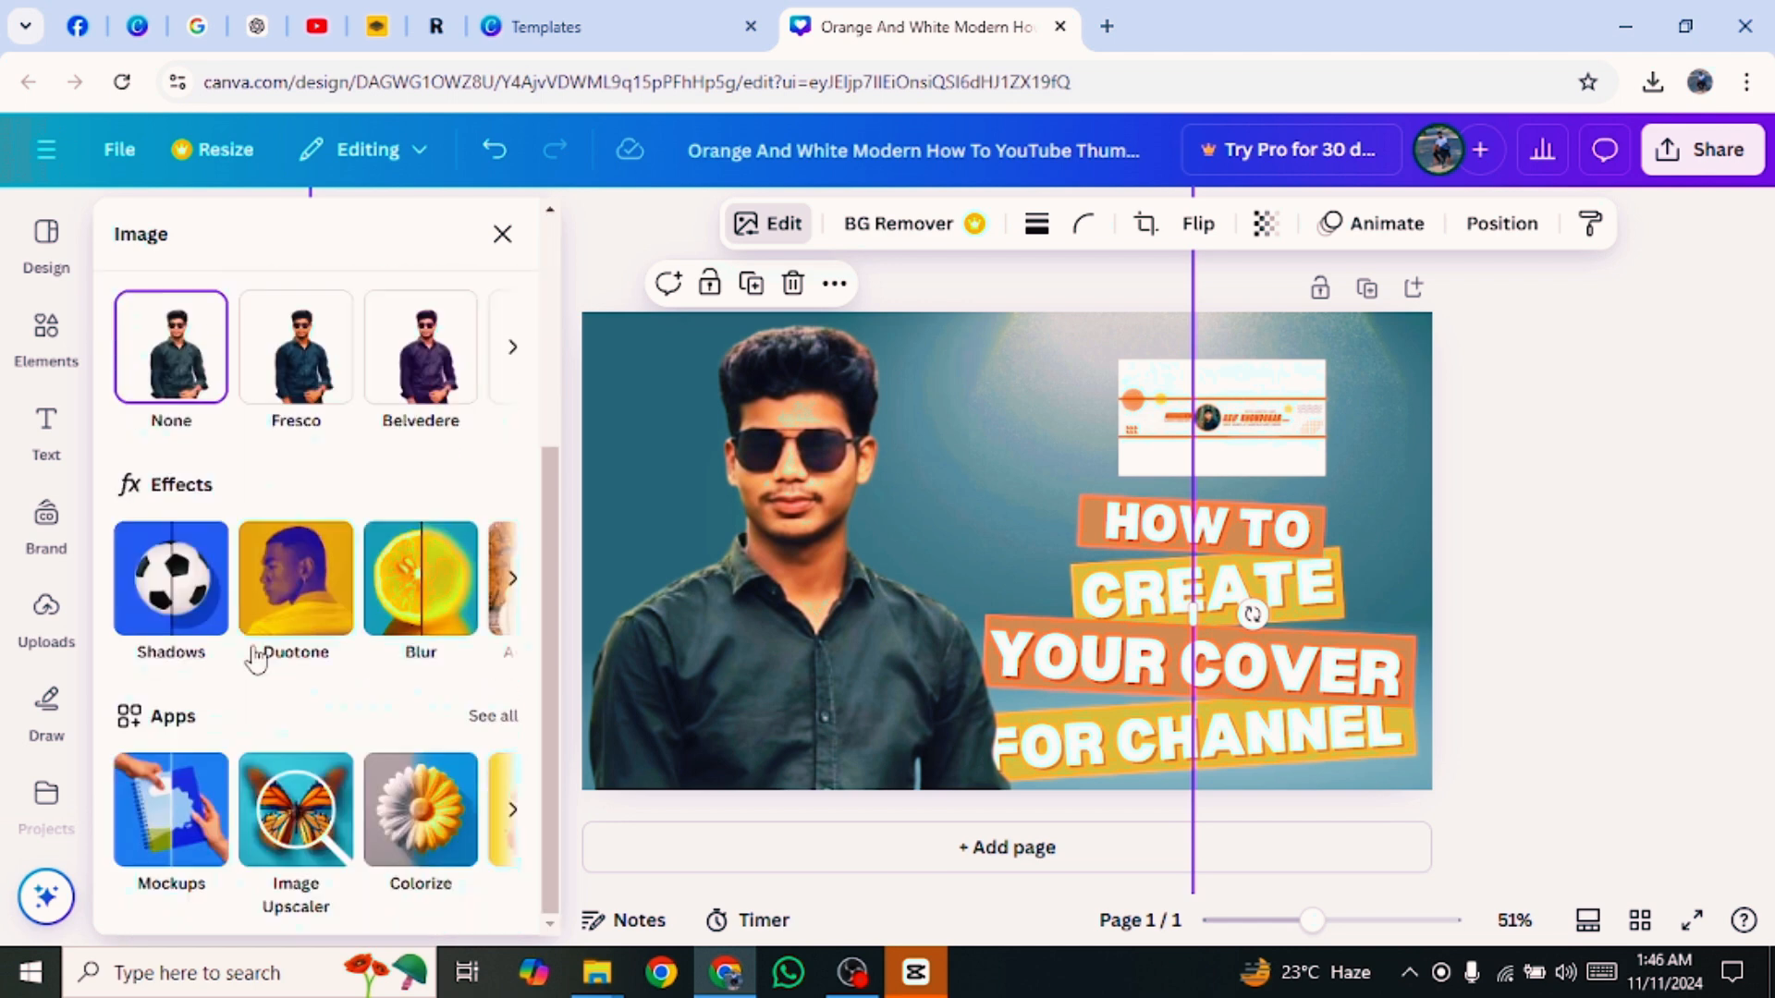
scroll(212, 331, up, 4)
scroll(249, 566, down, 10)
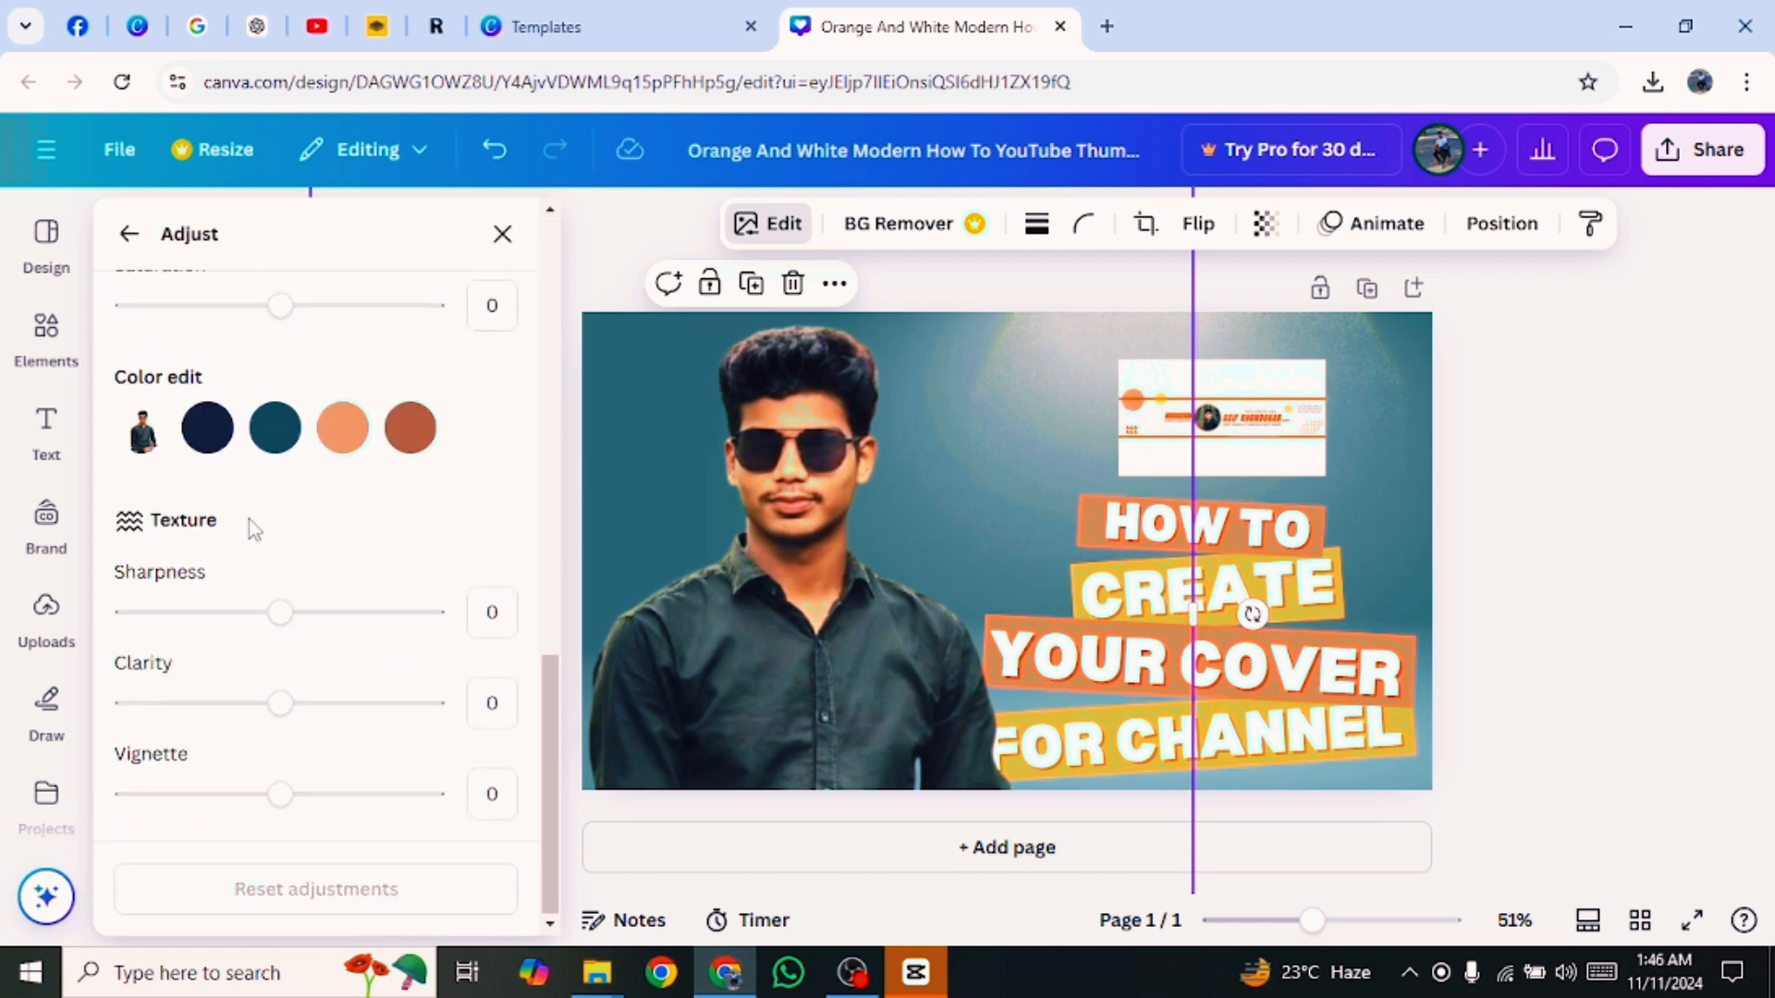
scroll(252, 529, up, 5)
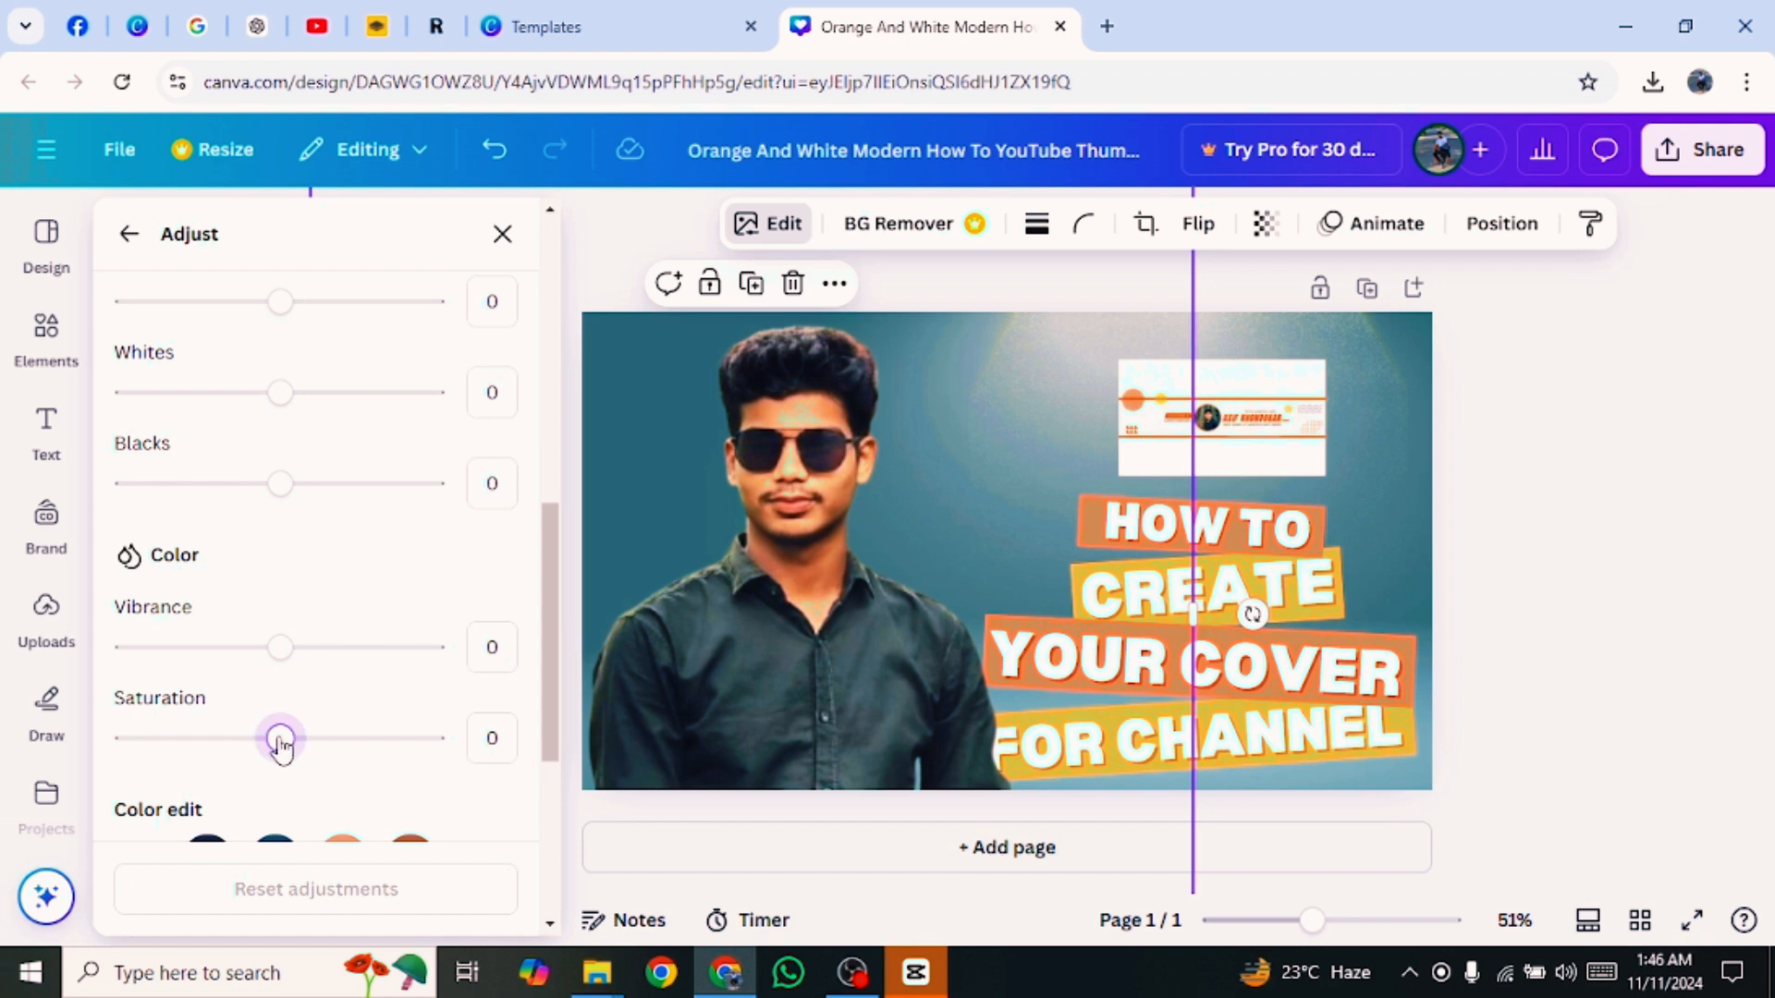
drag(282, 748, 308, 753)
scroll(343, 509, up, 6)
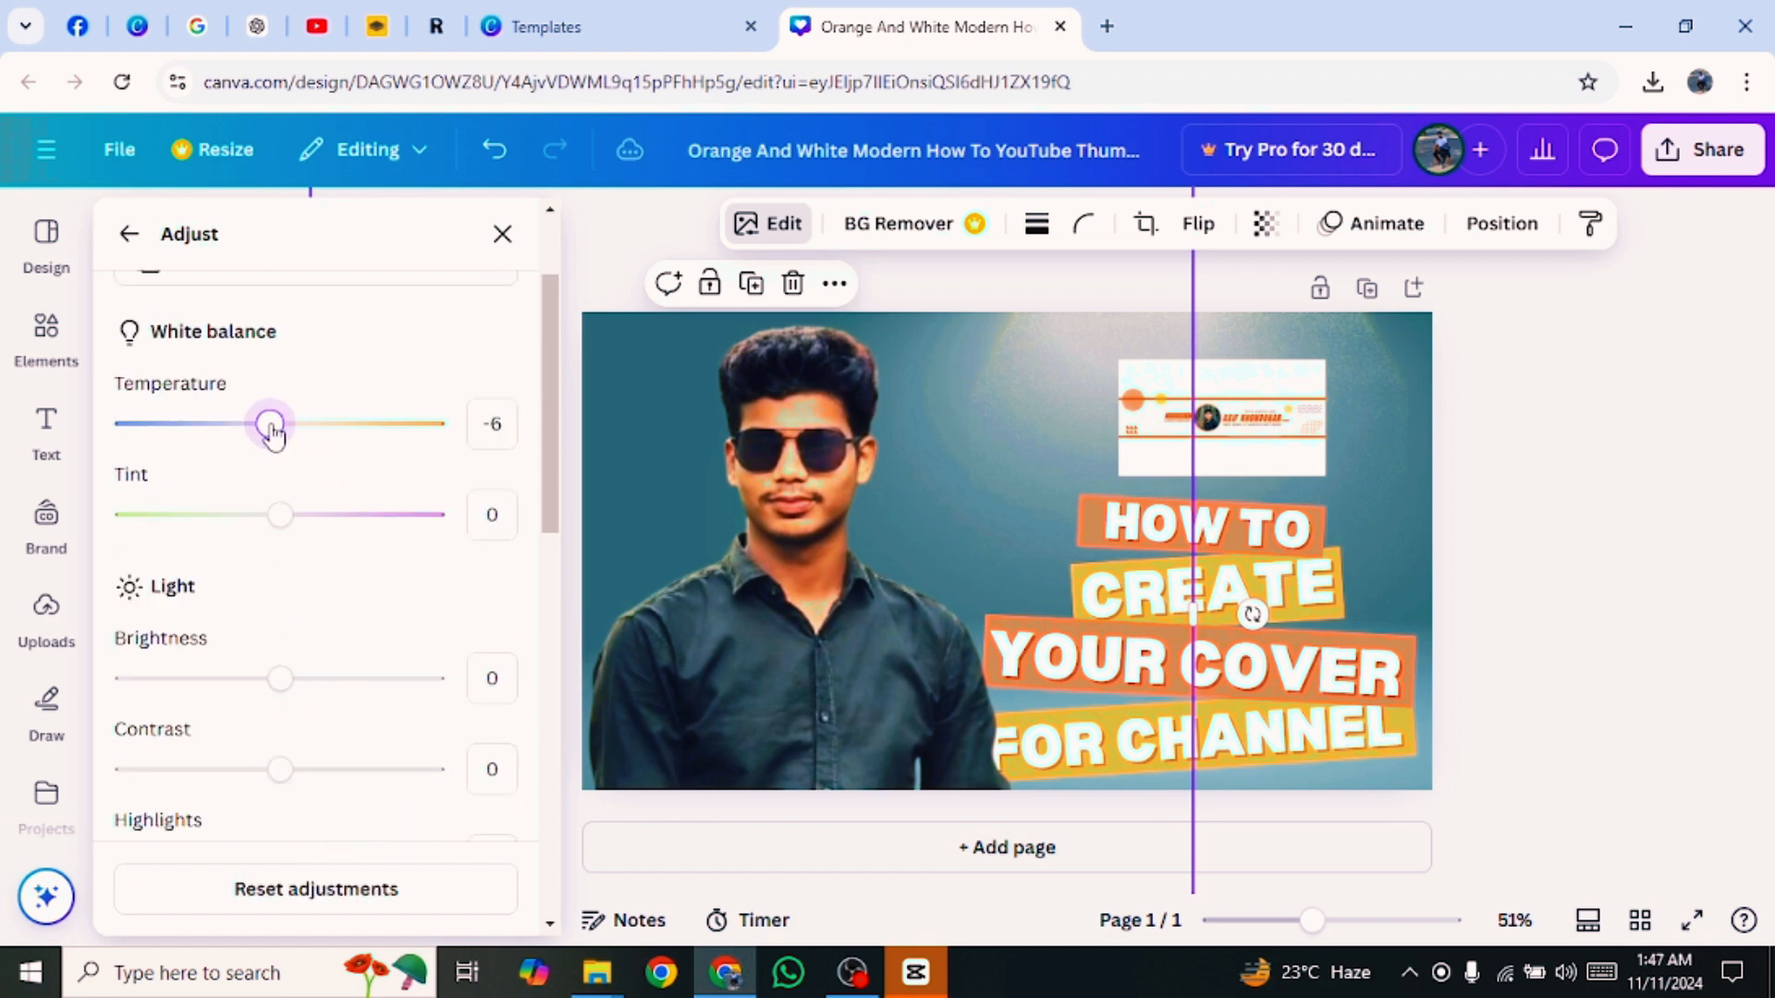
scroll(278, 421, up, 2)
scroll(277, 420, down, 10)
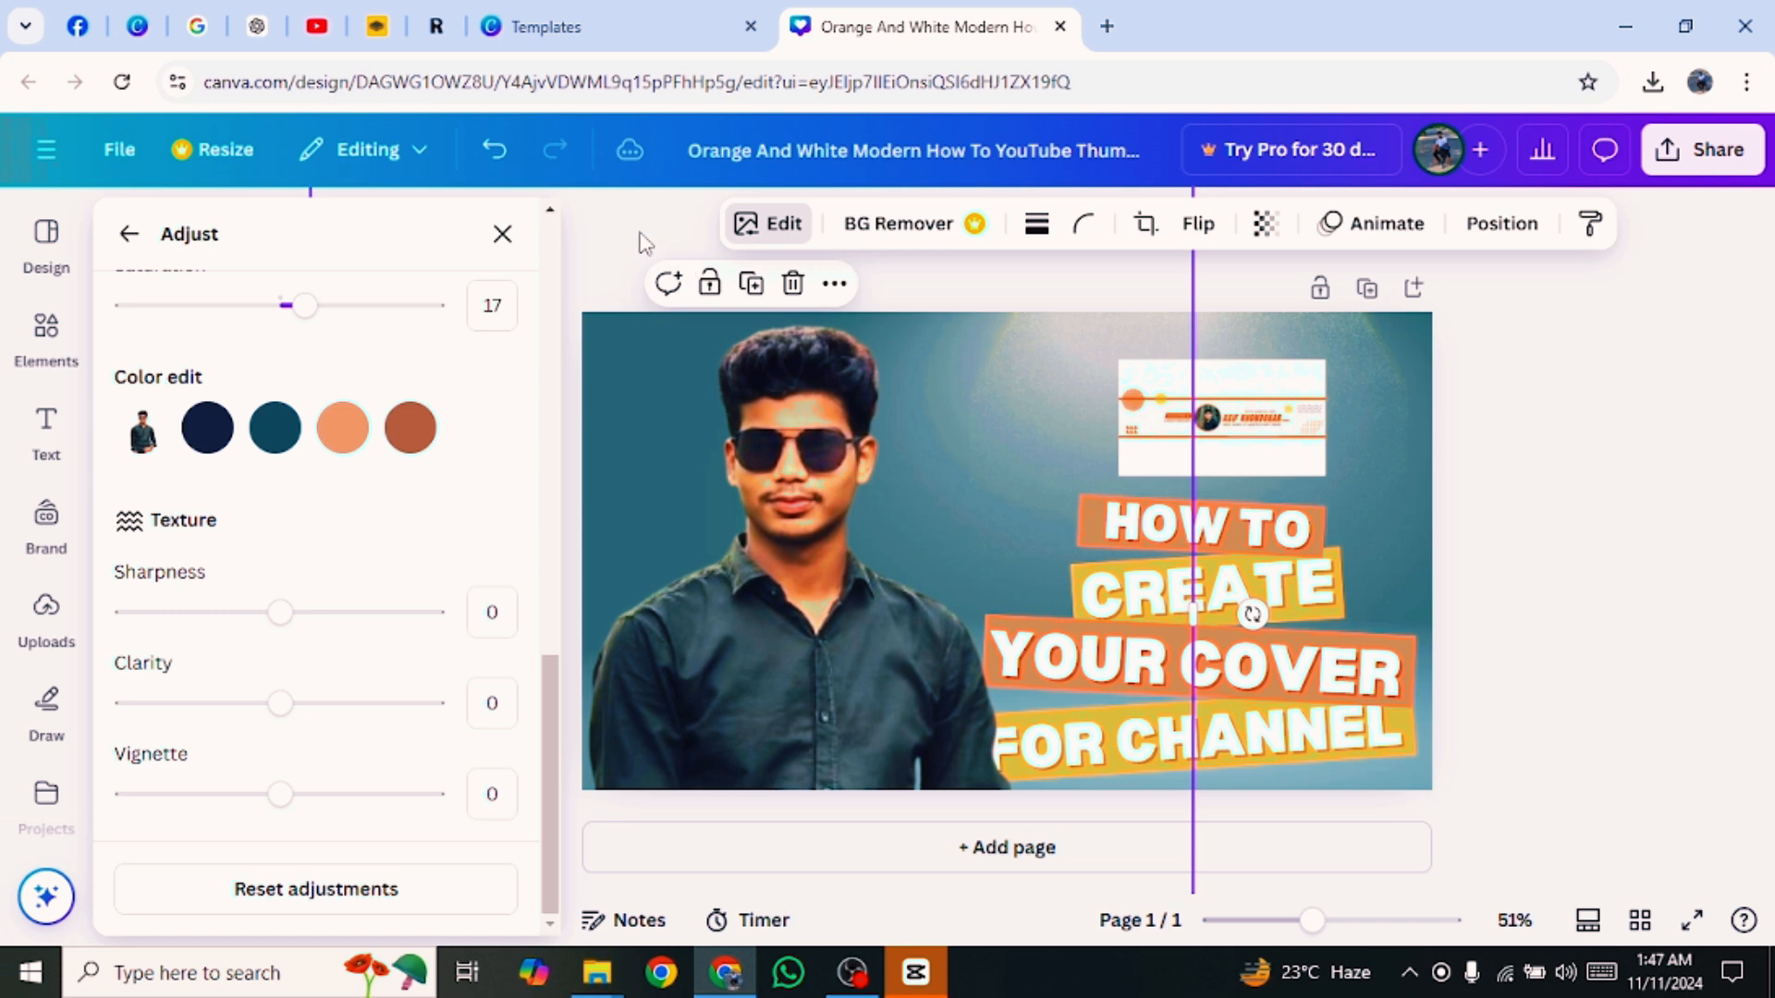
click(502, 233)
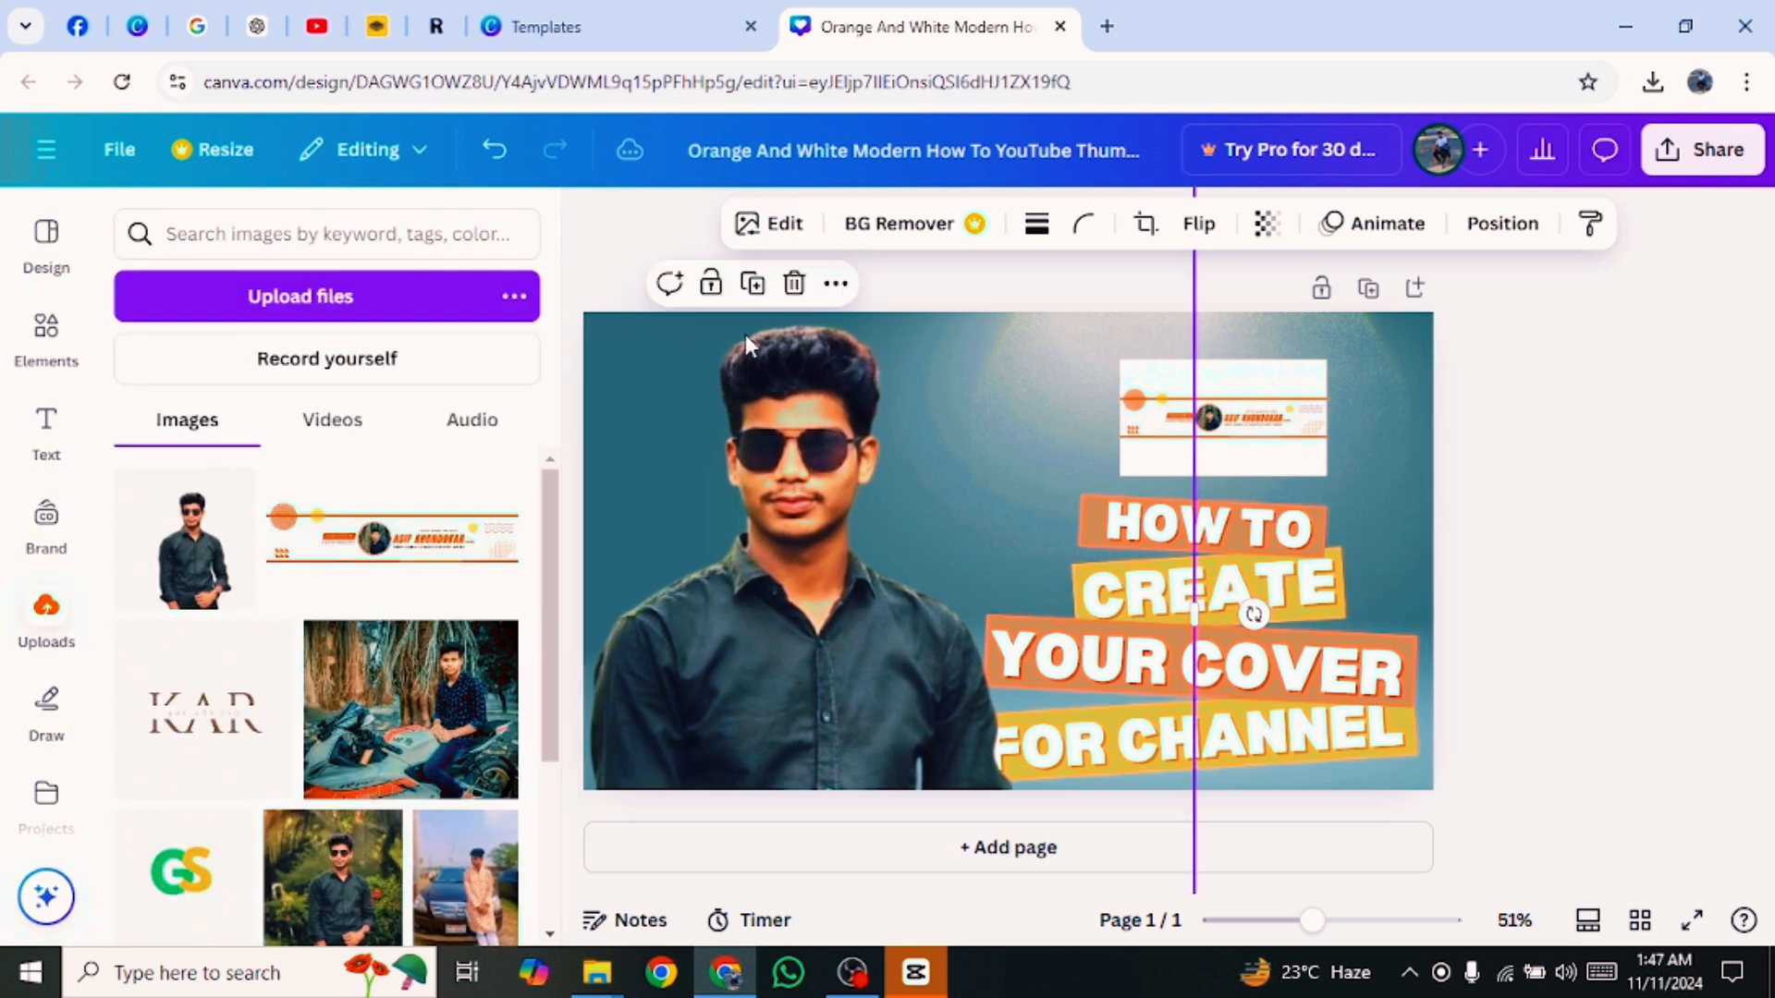
Move the man's cutout layer below the banner image and directly above the teal background.
click(1590, 325)
click(847, 542)
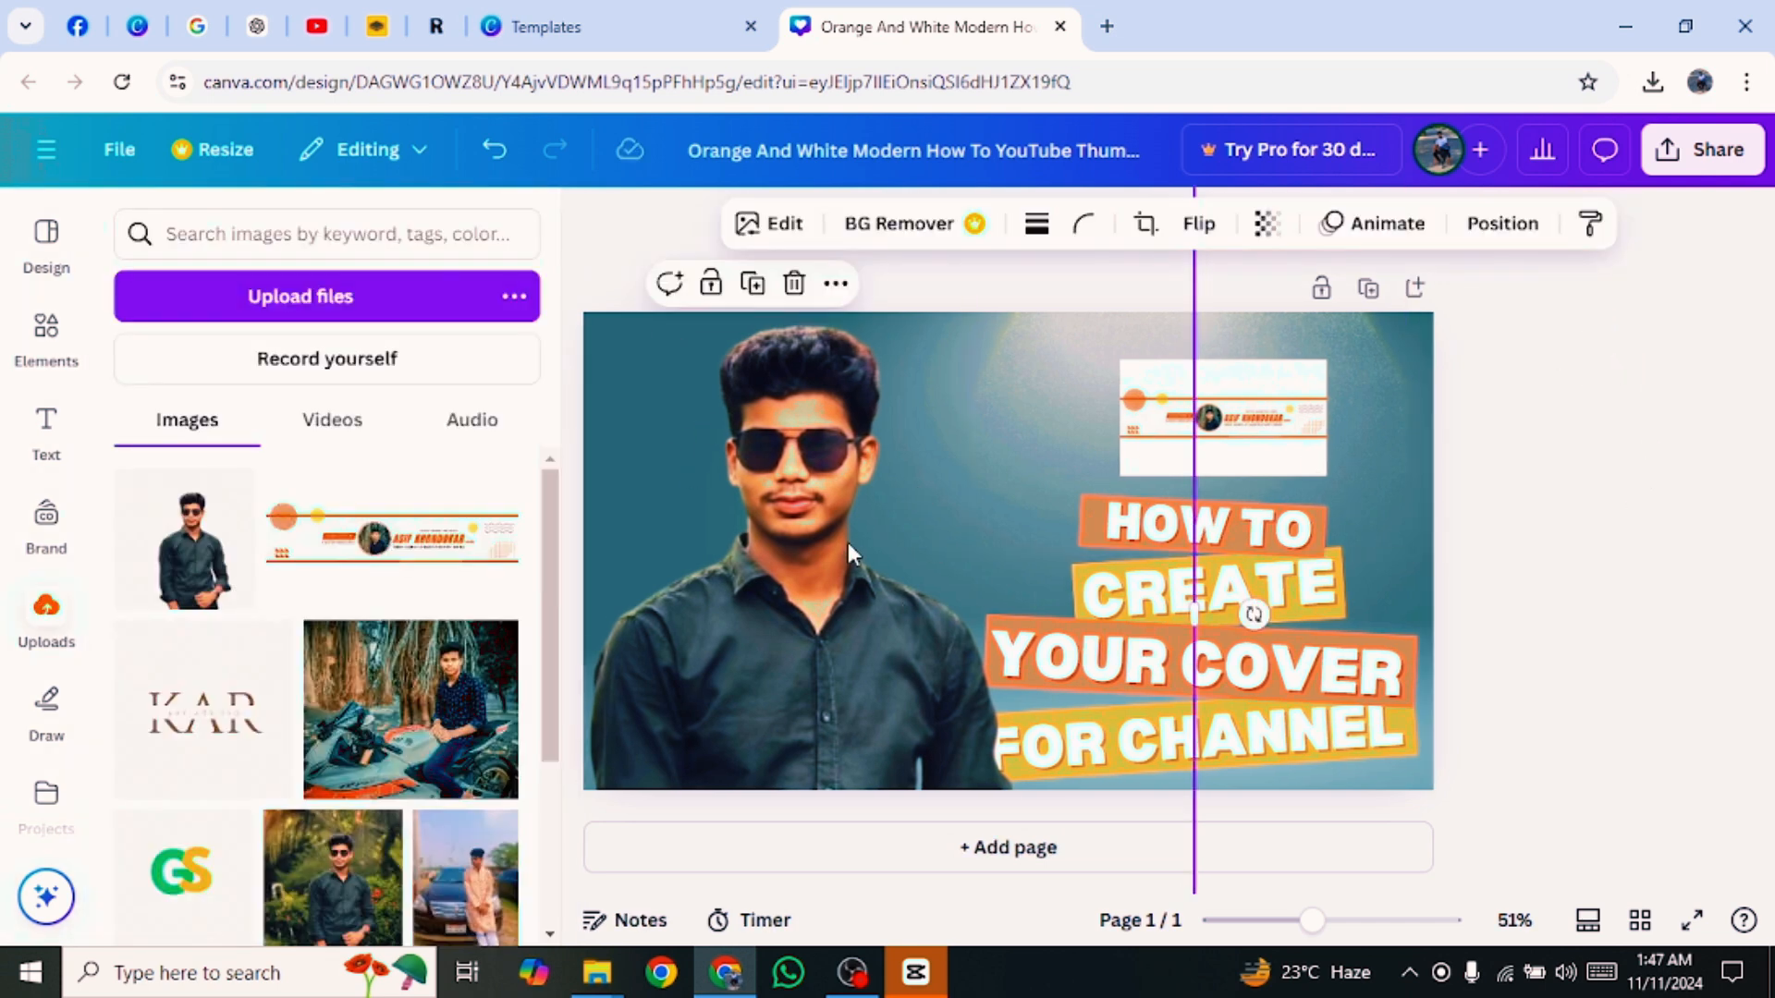
click(836, 285)
mouse_move(909, 638)
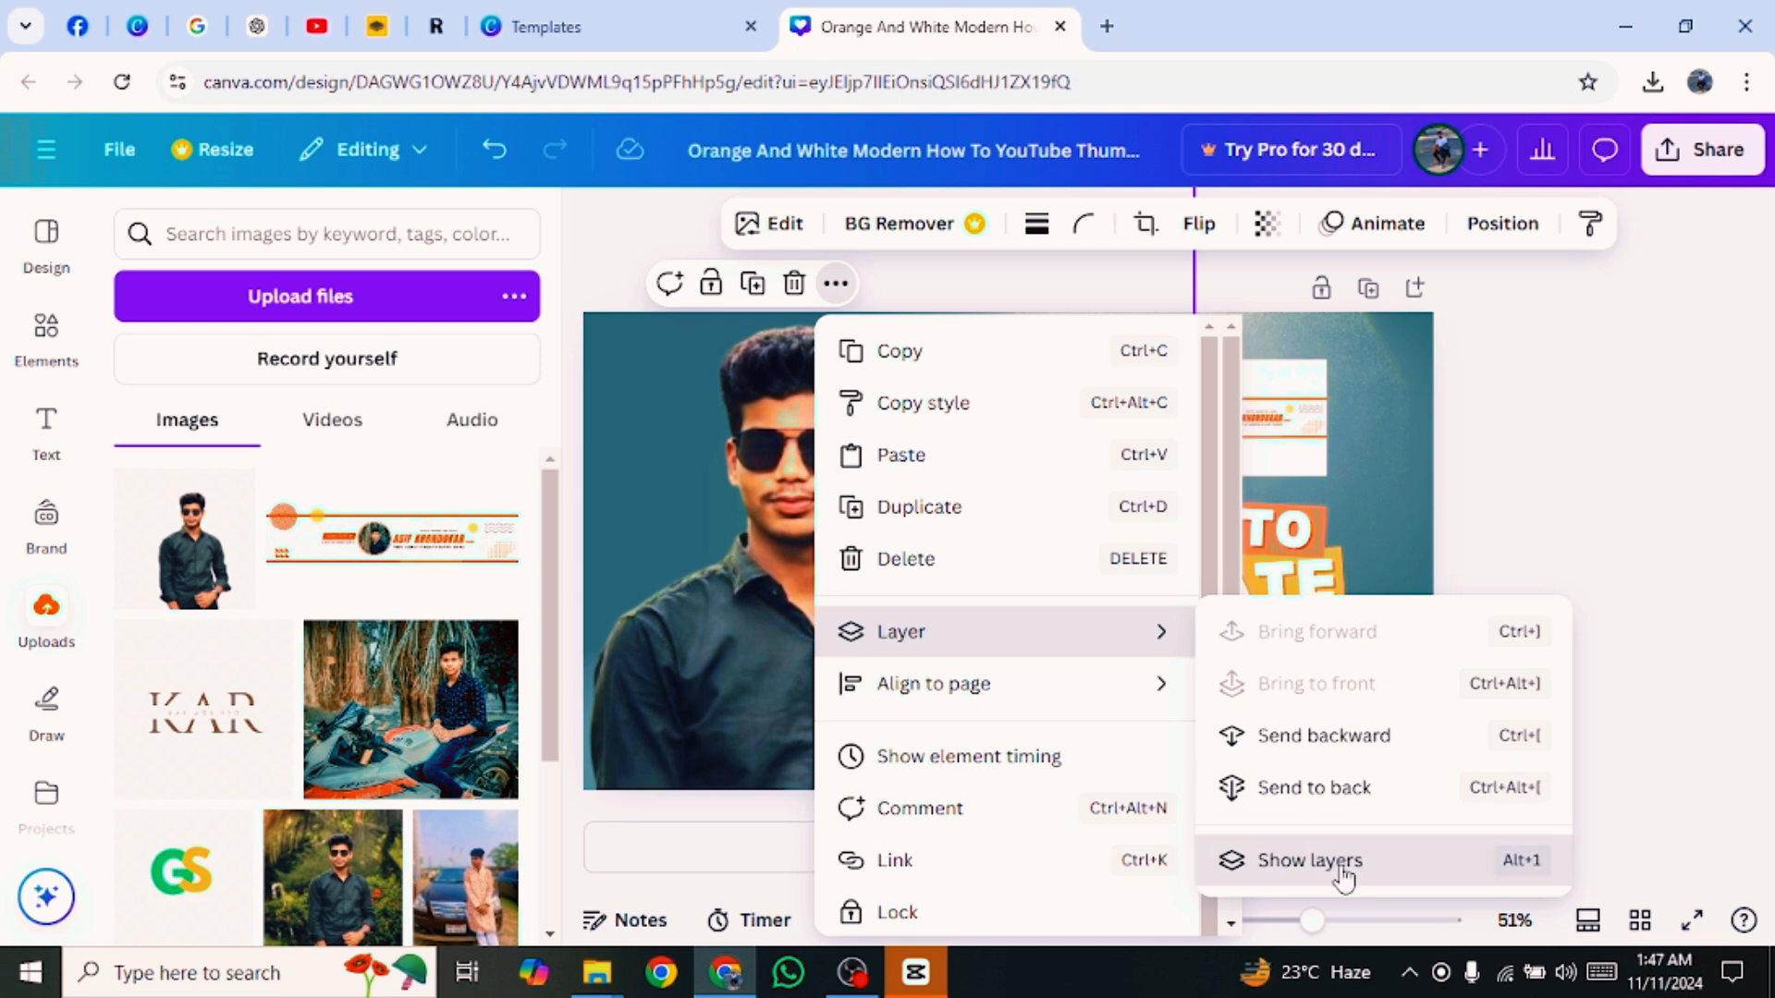
click(1340, 864)
drag(264, 458, 268, 744)
click(270, 629)
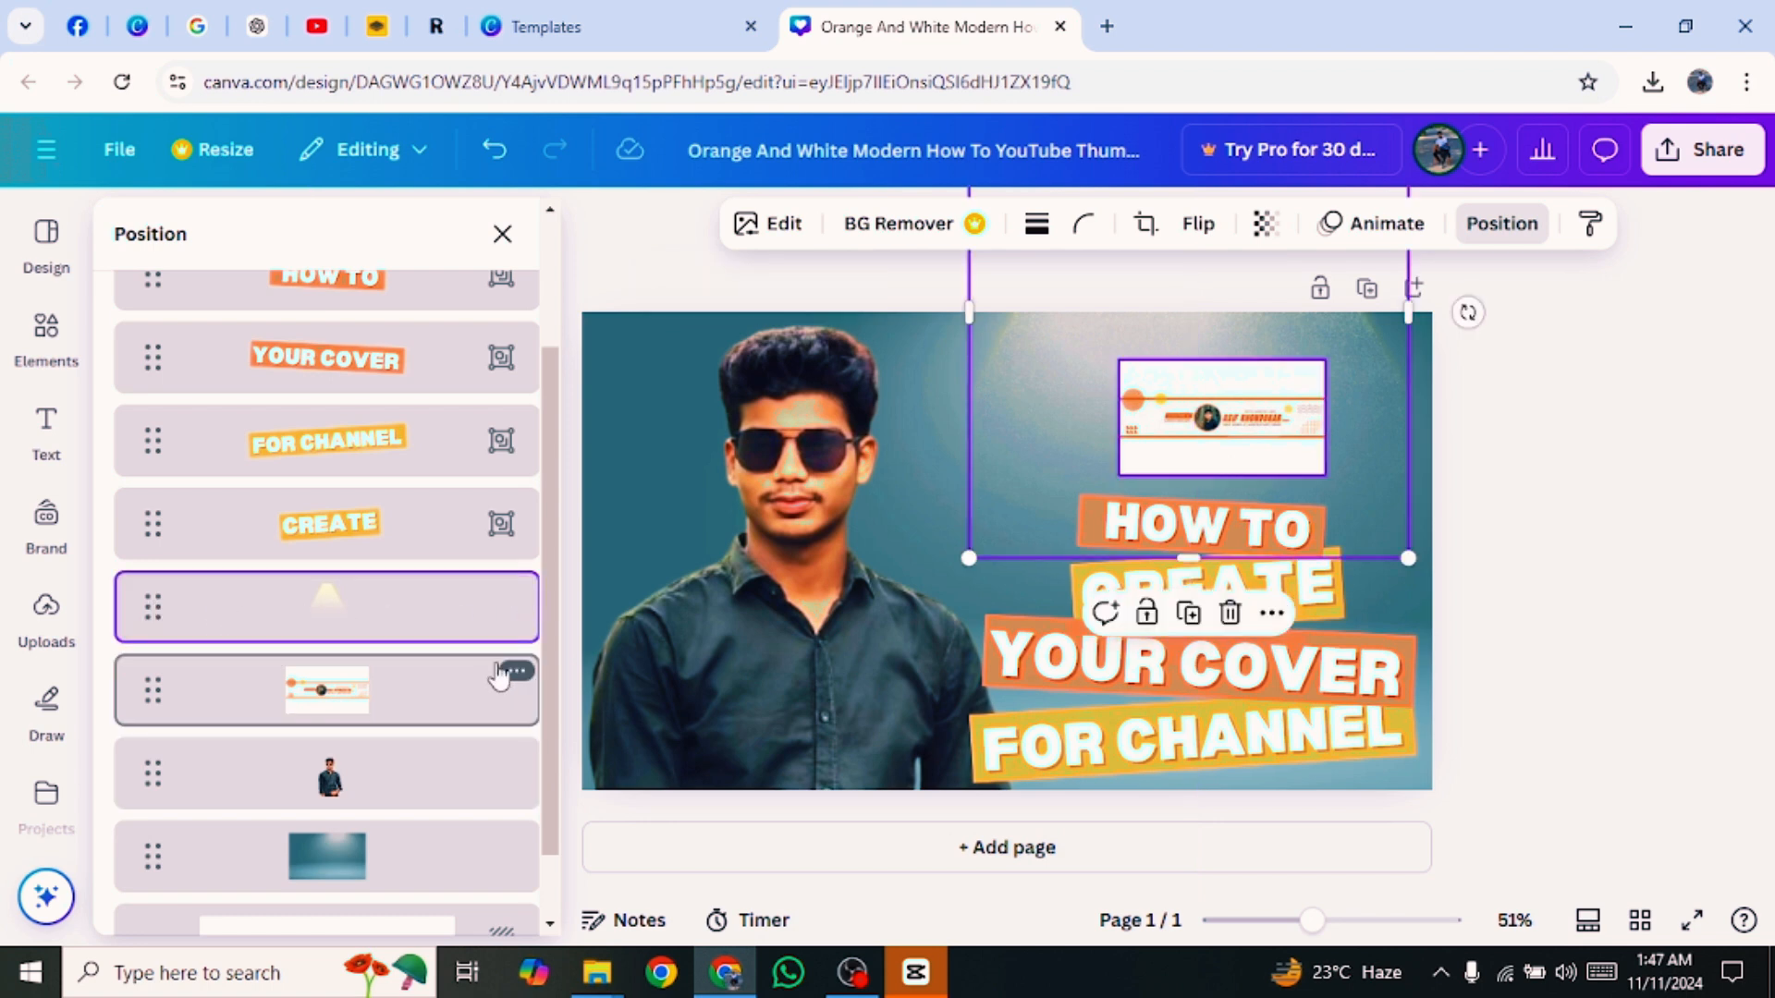
click(506, 236)
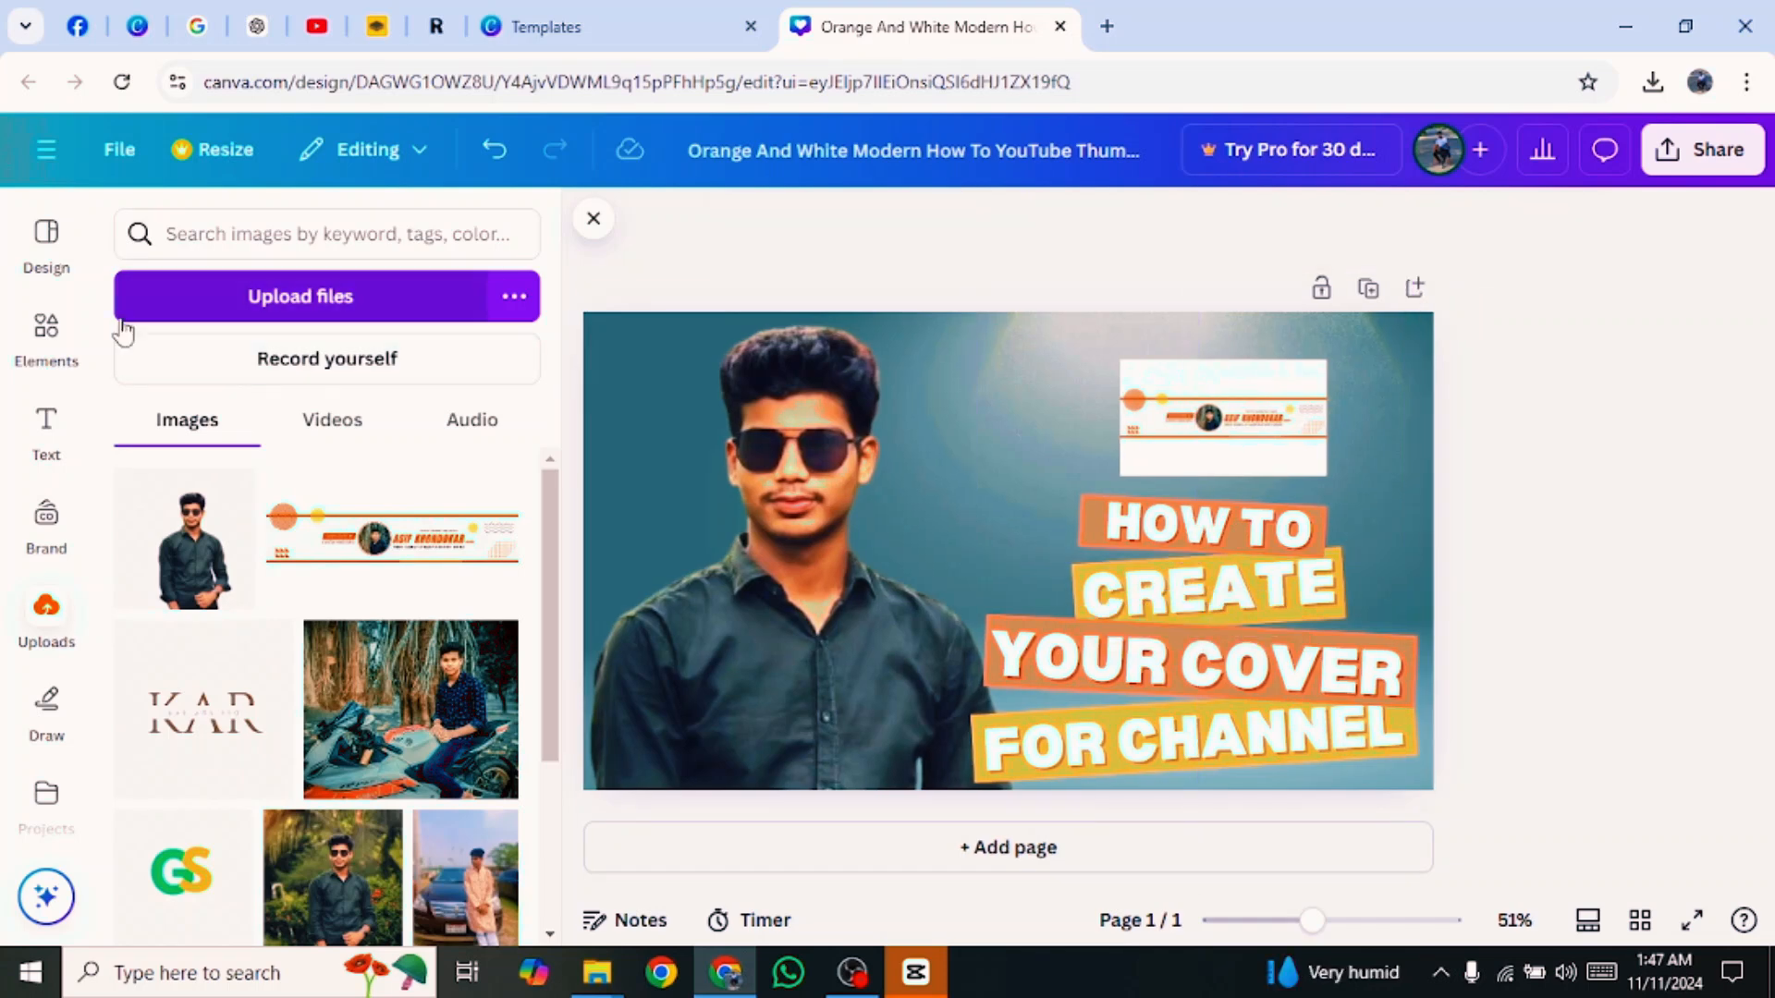
Search the elements for "shadow", show all graphics and narrow the search to "White shadow".
click(47, 330)
click(266, 234)
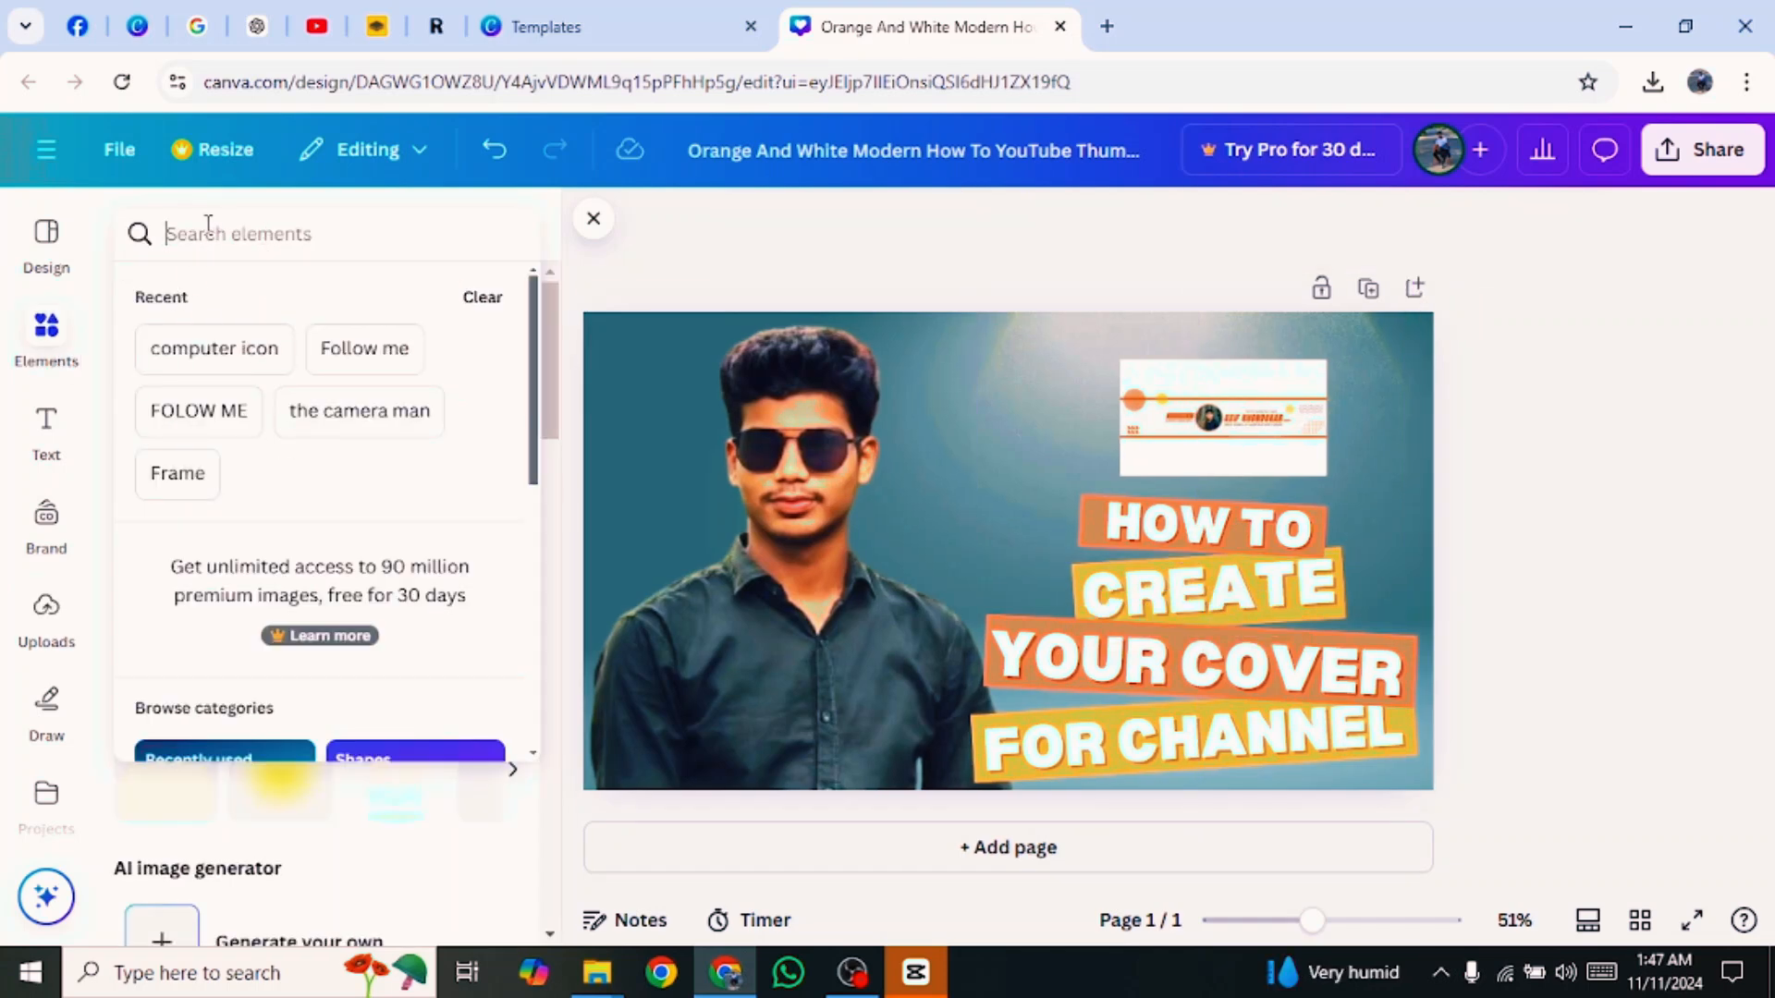
text(sha)
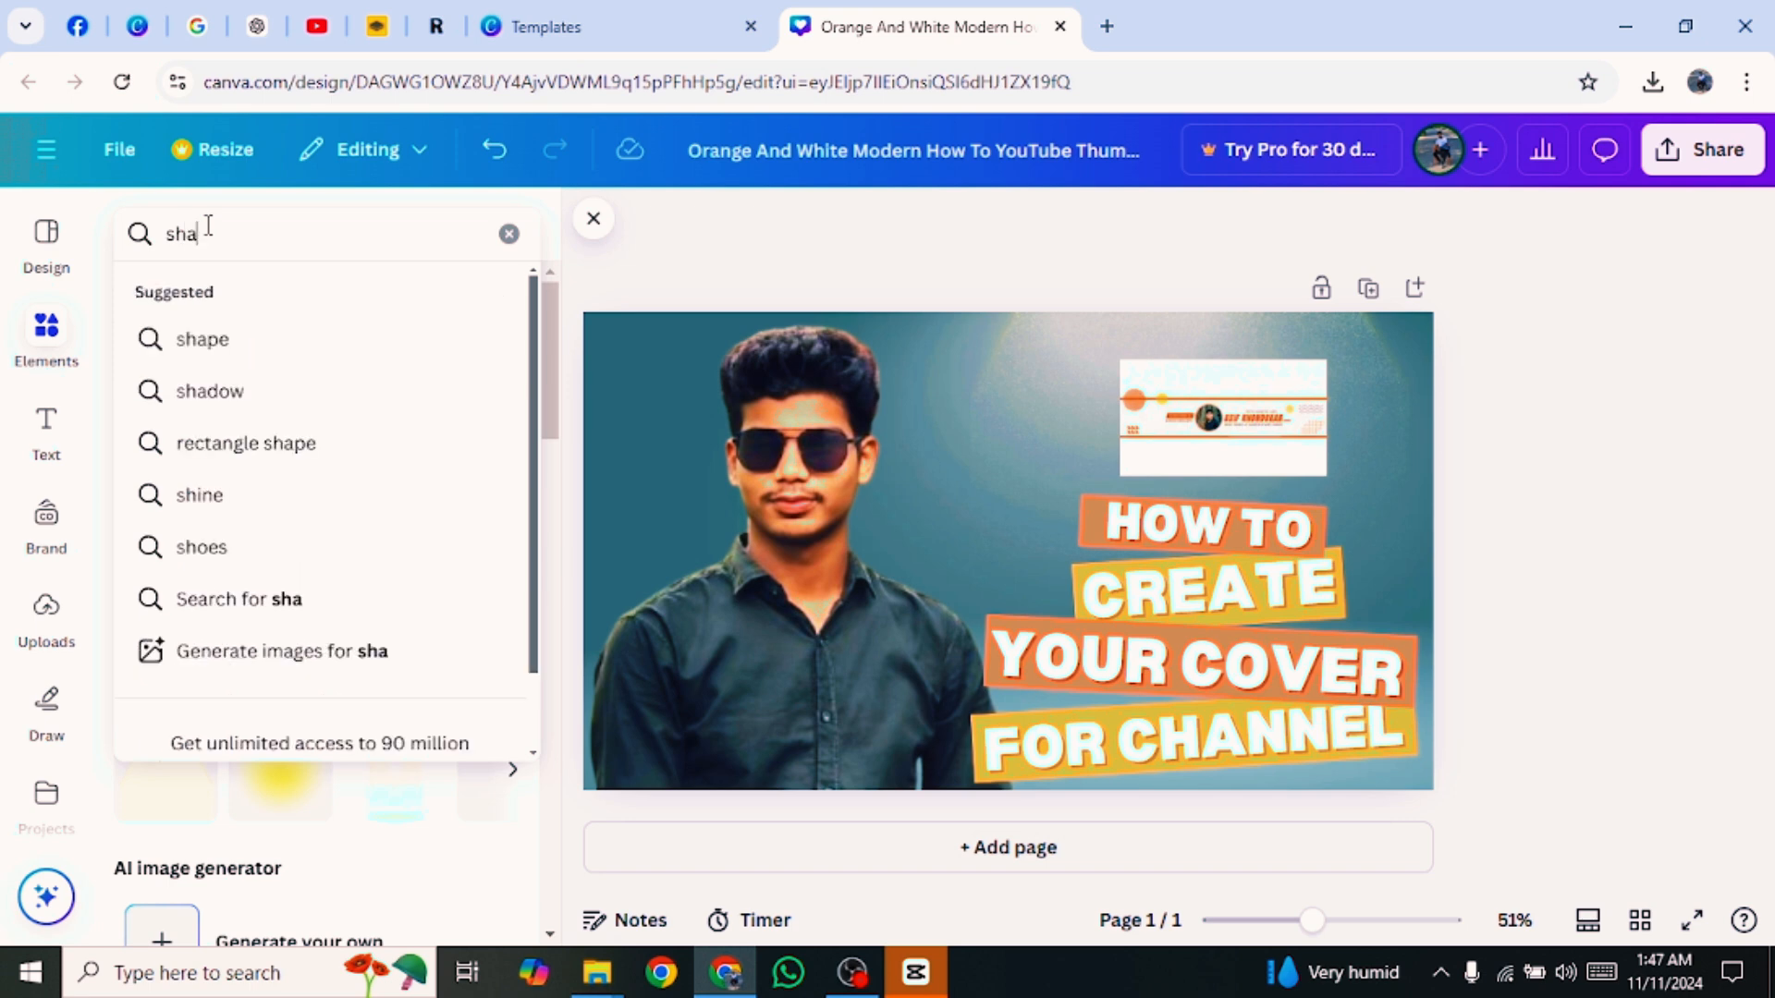
text(do)
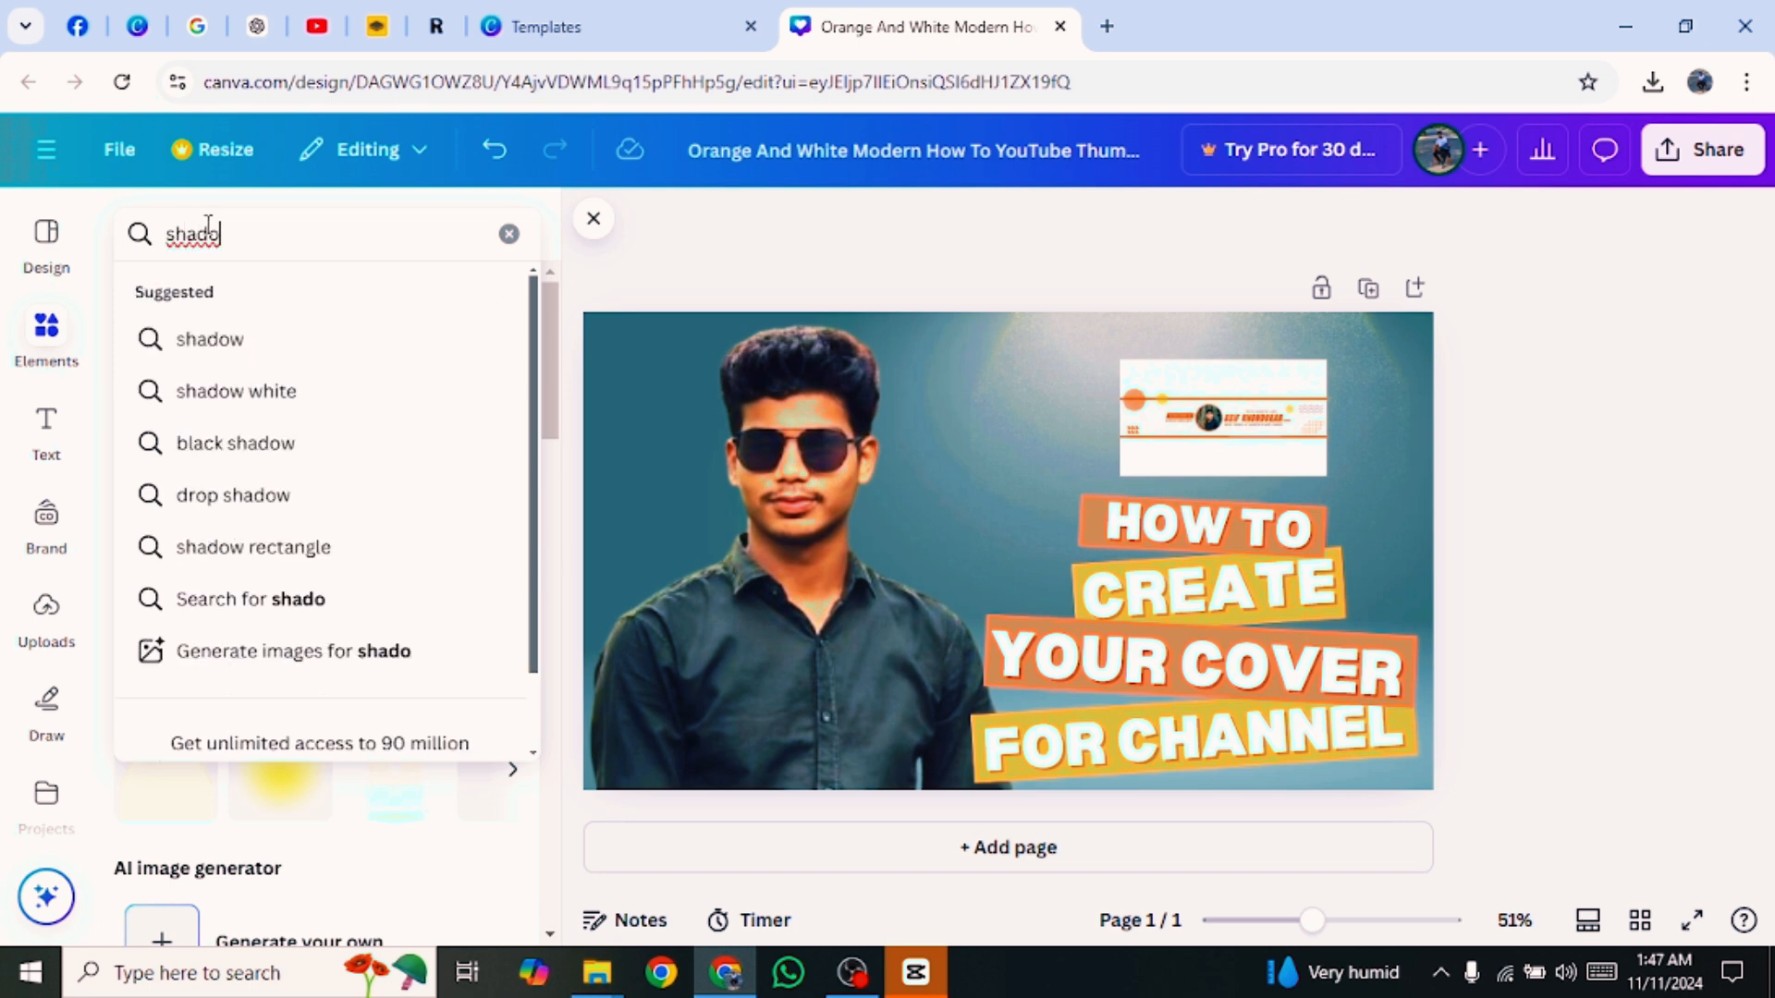
text(w)
key(Return)
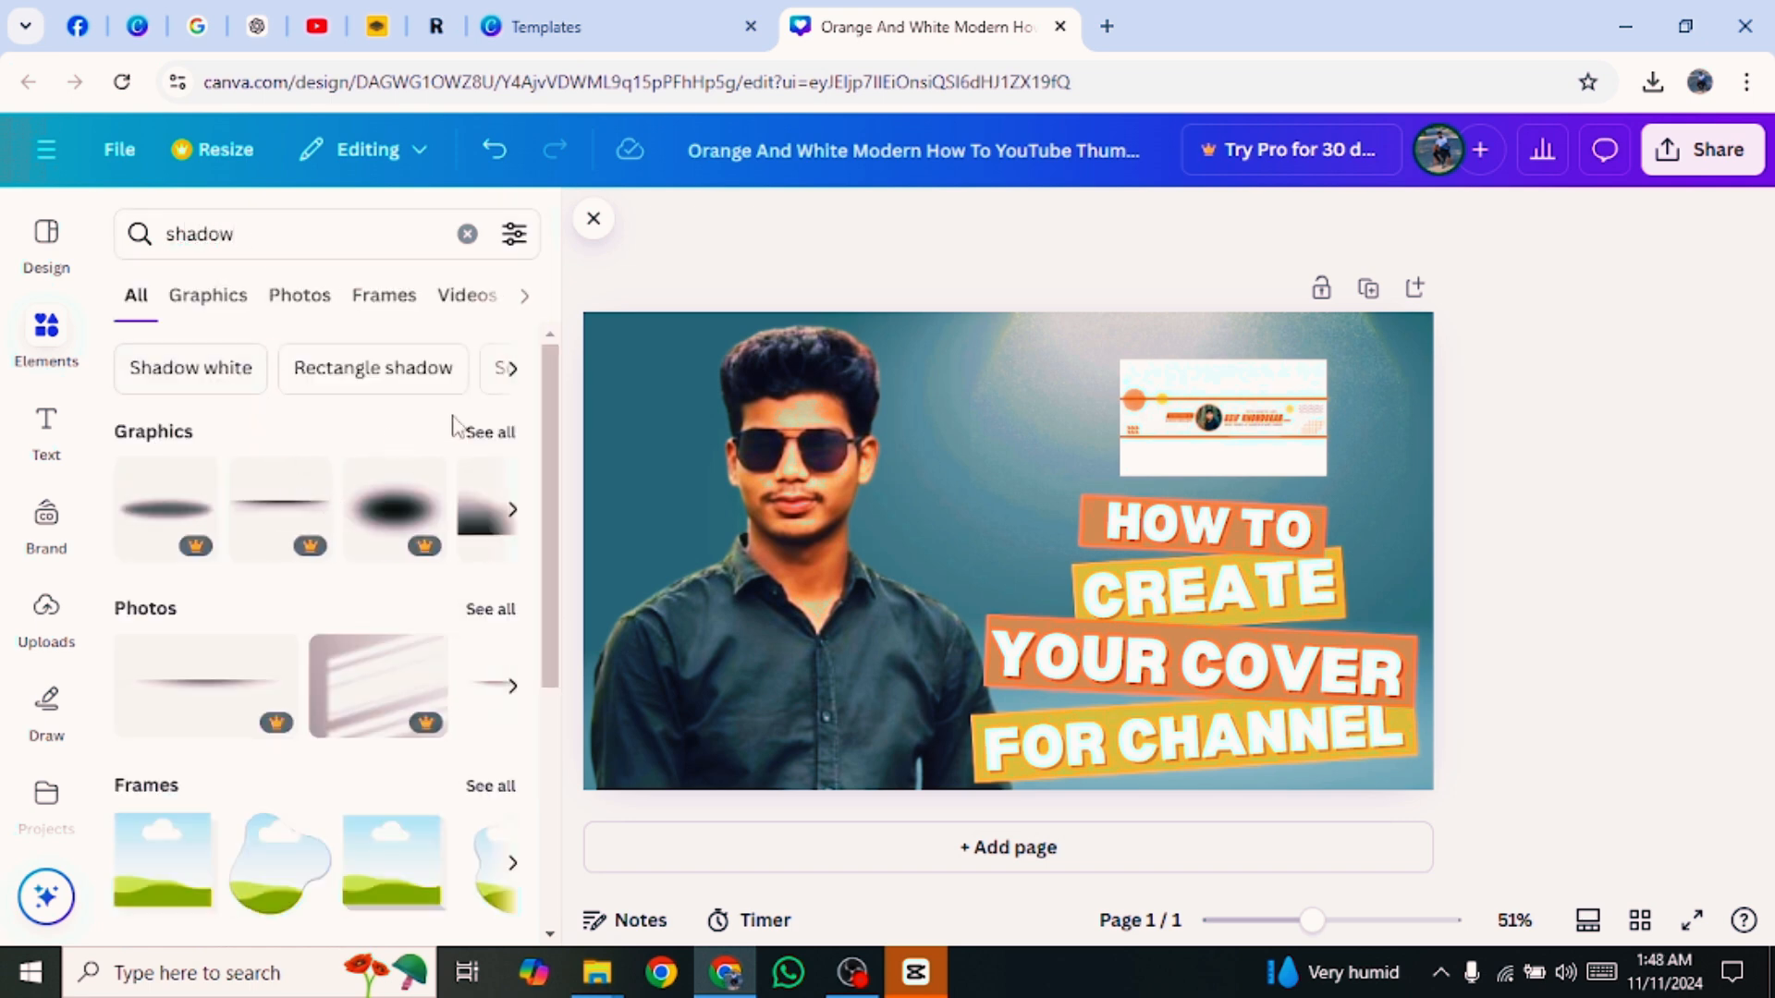
click(498, 431)
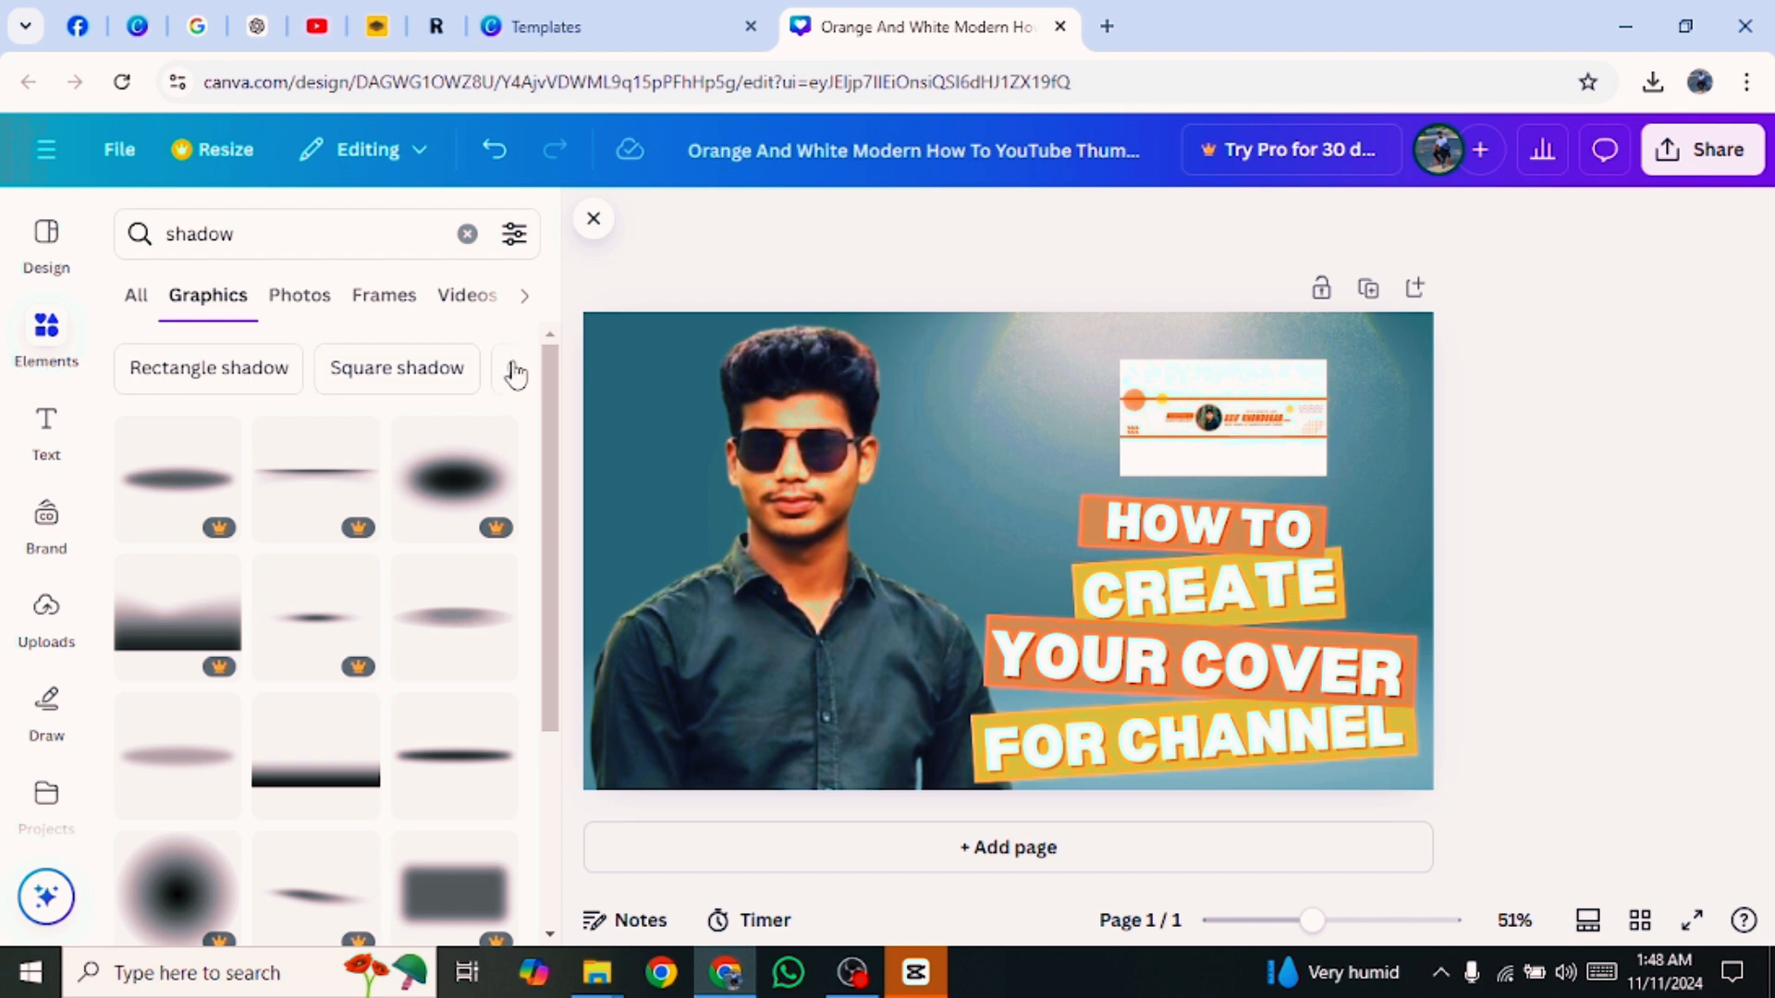
click(516, 372)
click(478, 370)
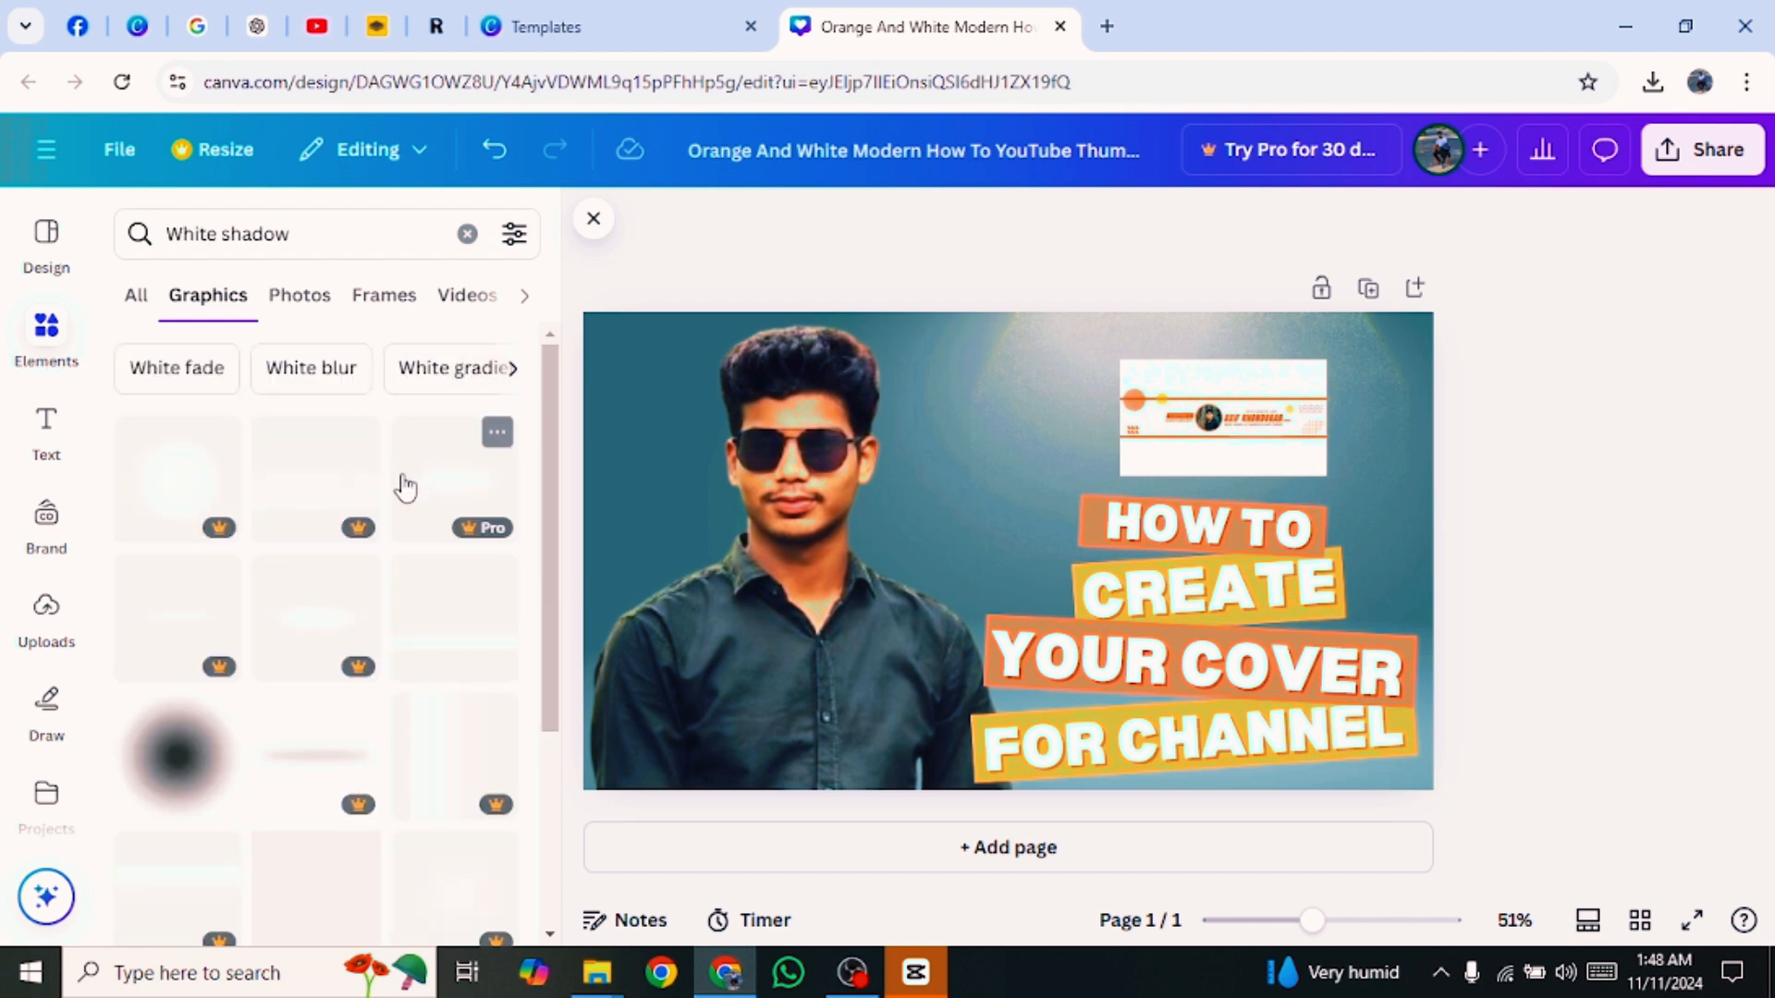
Find the soft-edged round grey shadow among the White shadow graphics and add it to the thumbnail.
scroll(315, 601, down, 3)
scroll(237, 566, up, 2)
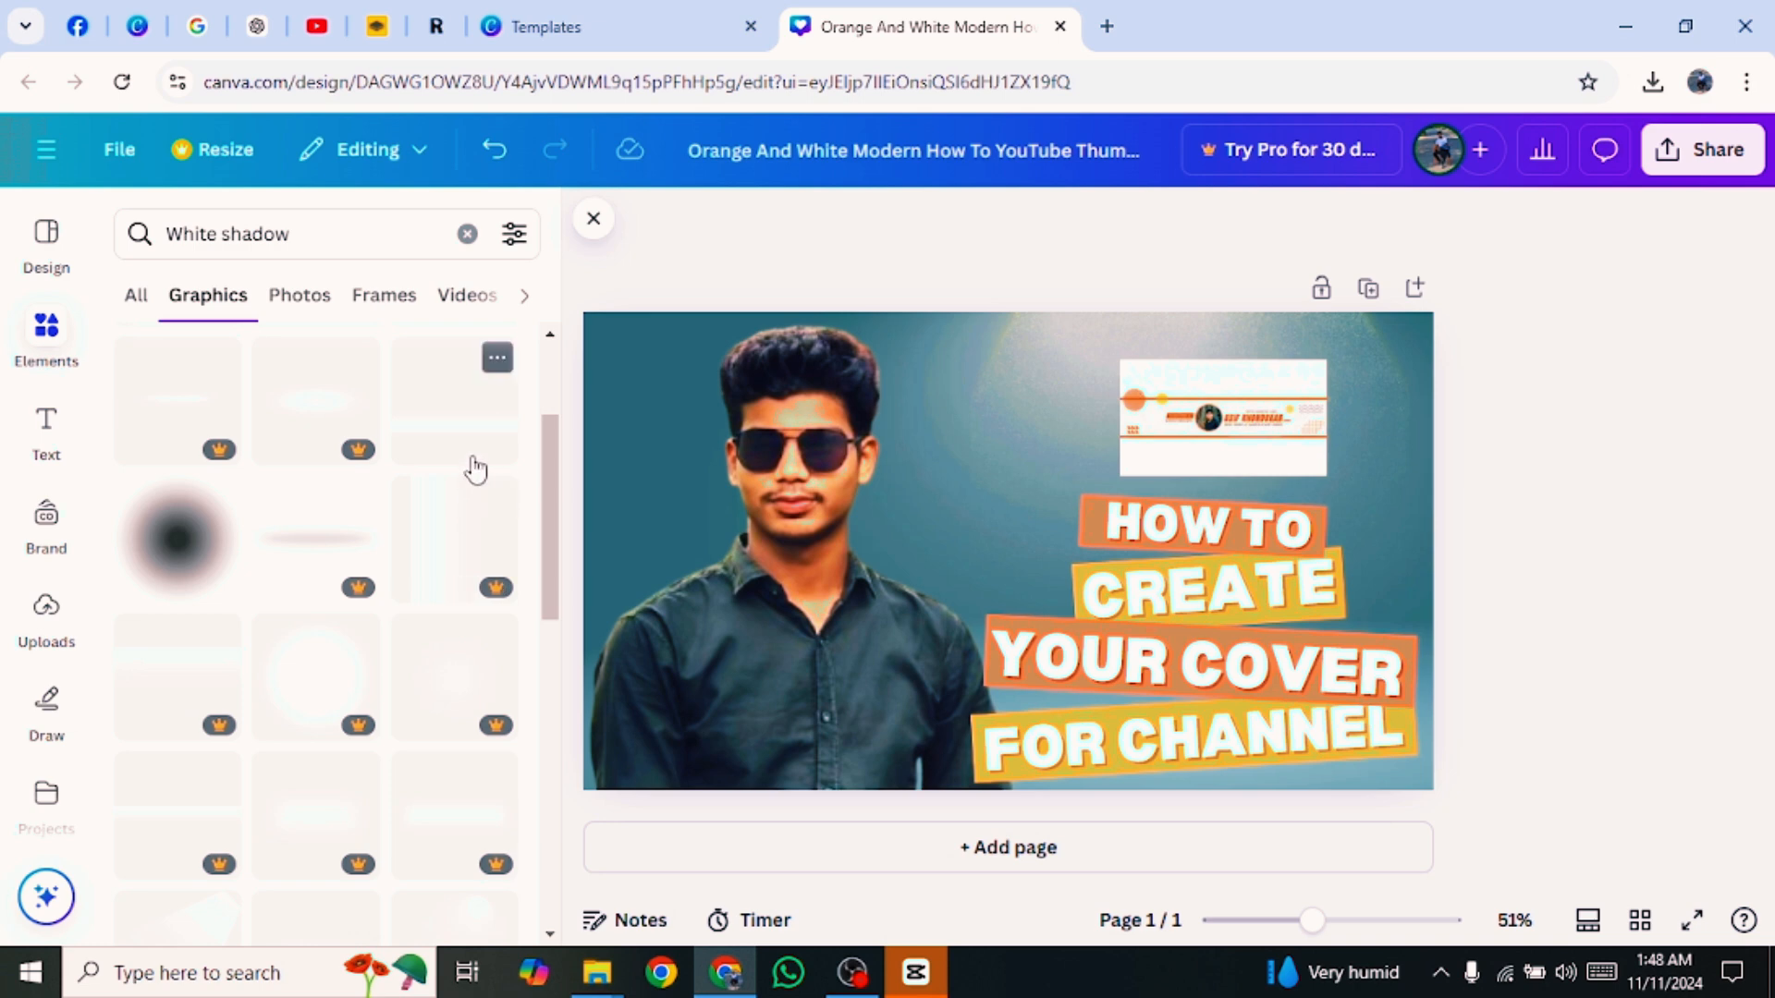
scroll(476, 470, down, 5)
scroll(315, 740, down, 2)
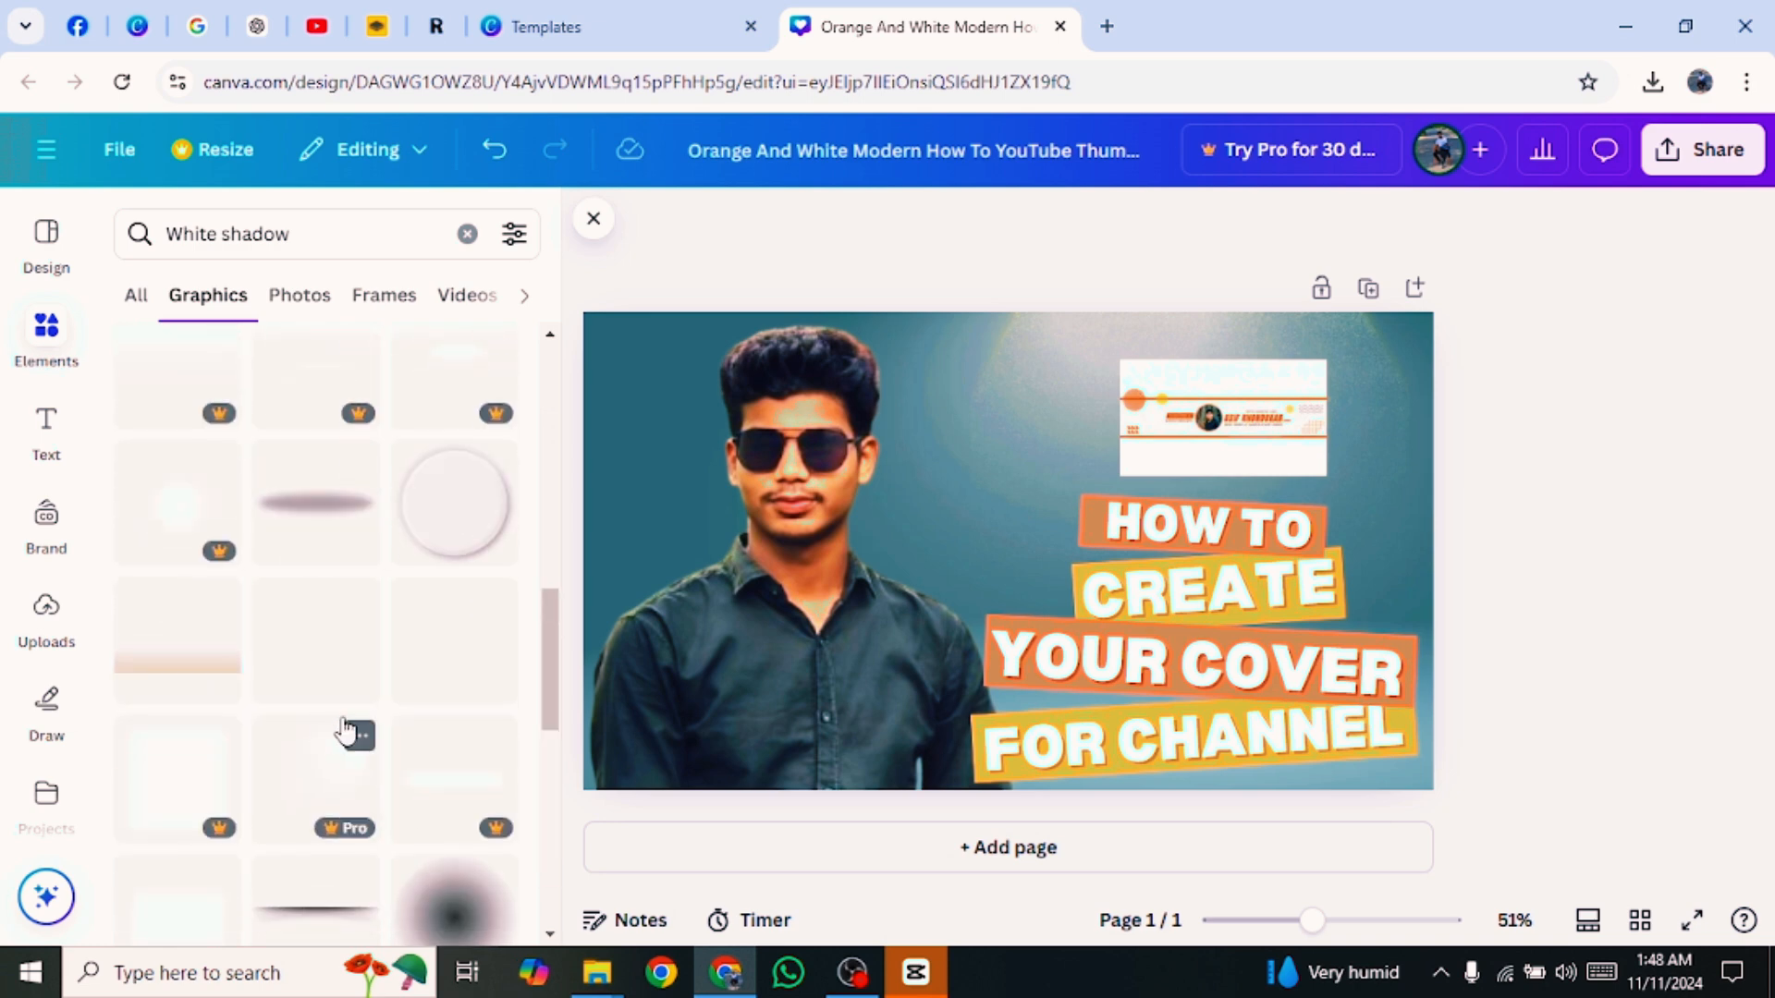
scroll(376, 693, down, 4)
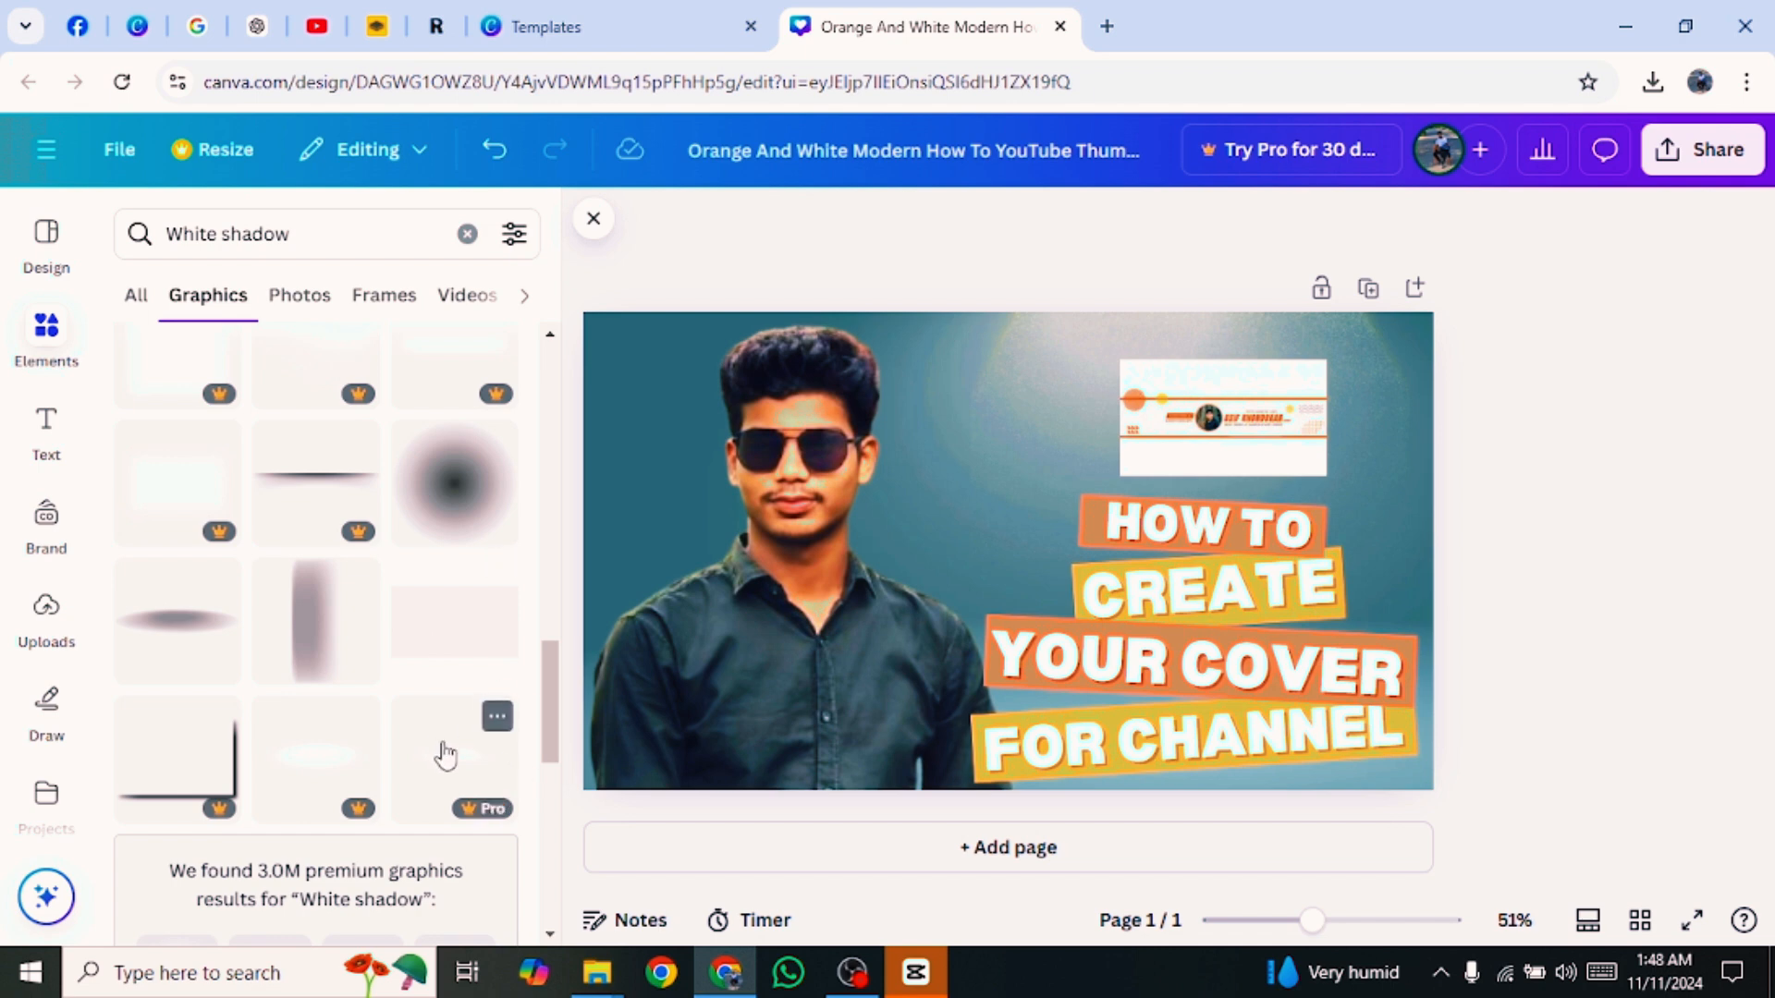
click(592, 217)
click(646, 449)
click(46, 359)
scroll(366, 585, down, 6)
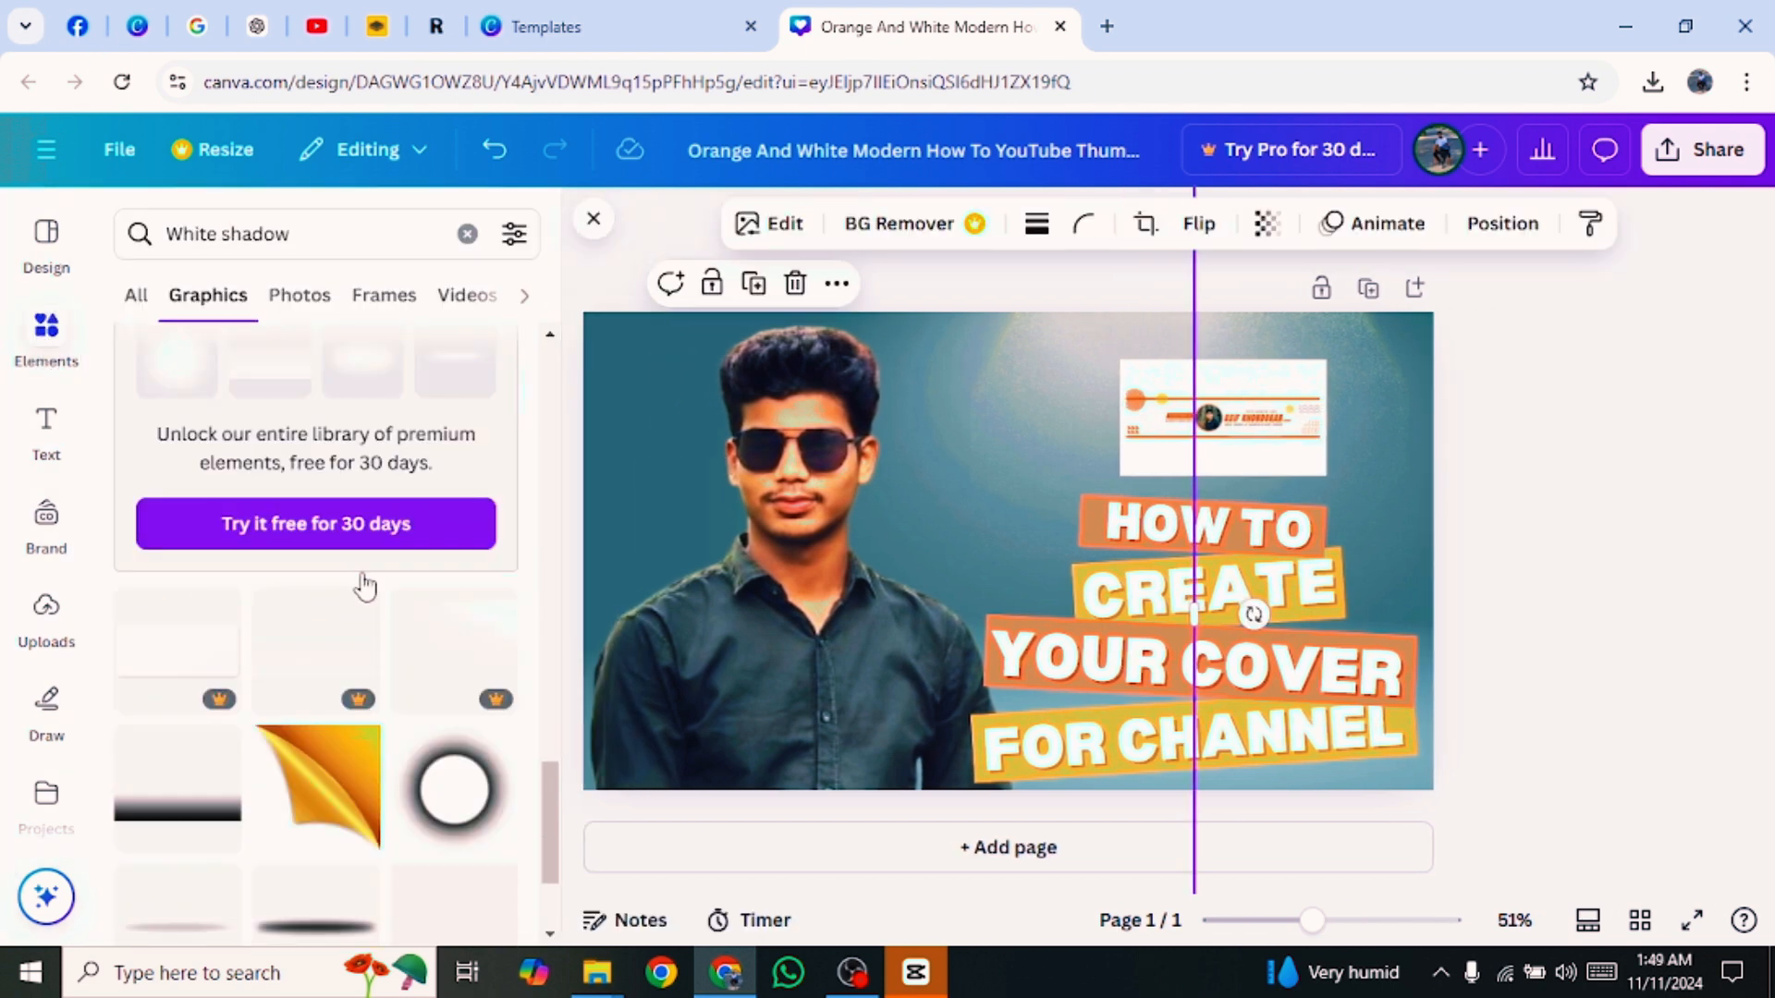
scroll(281, 657, down, 2)
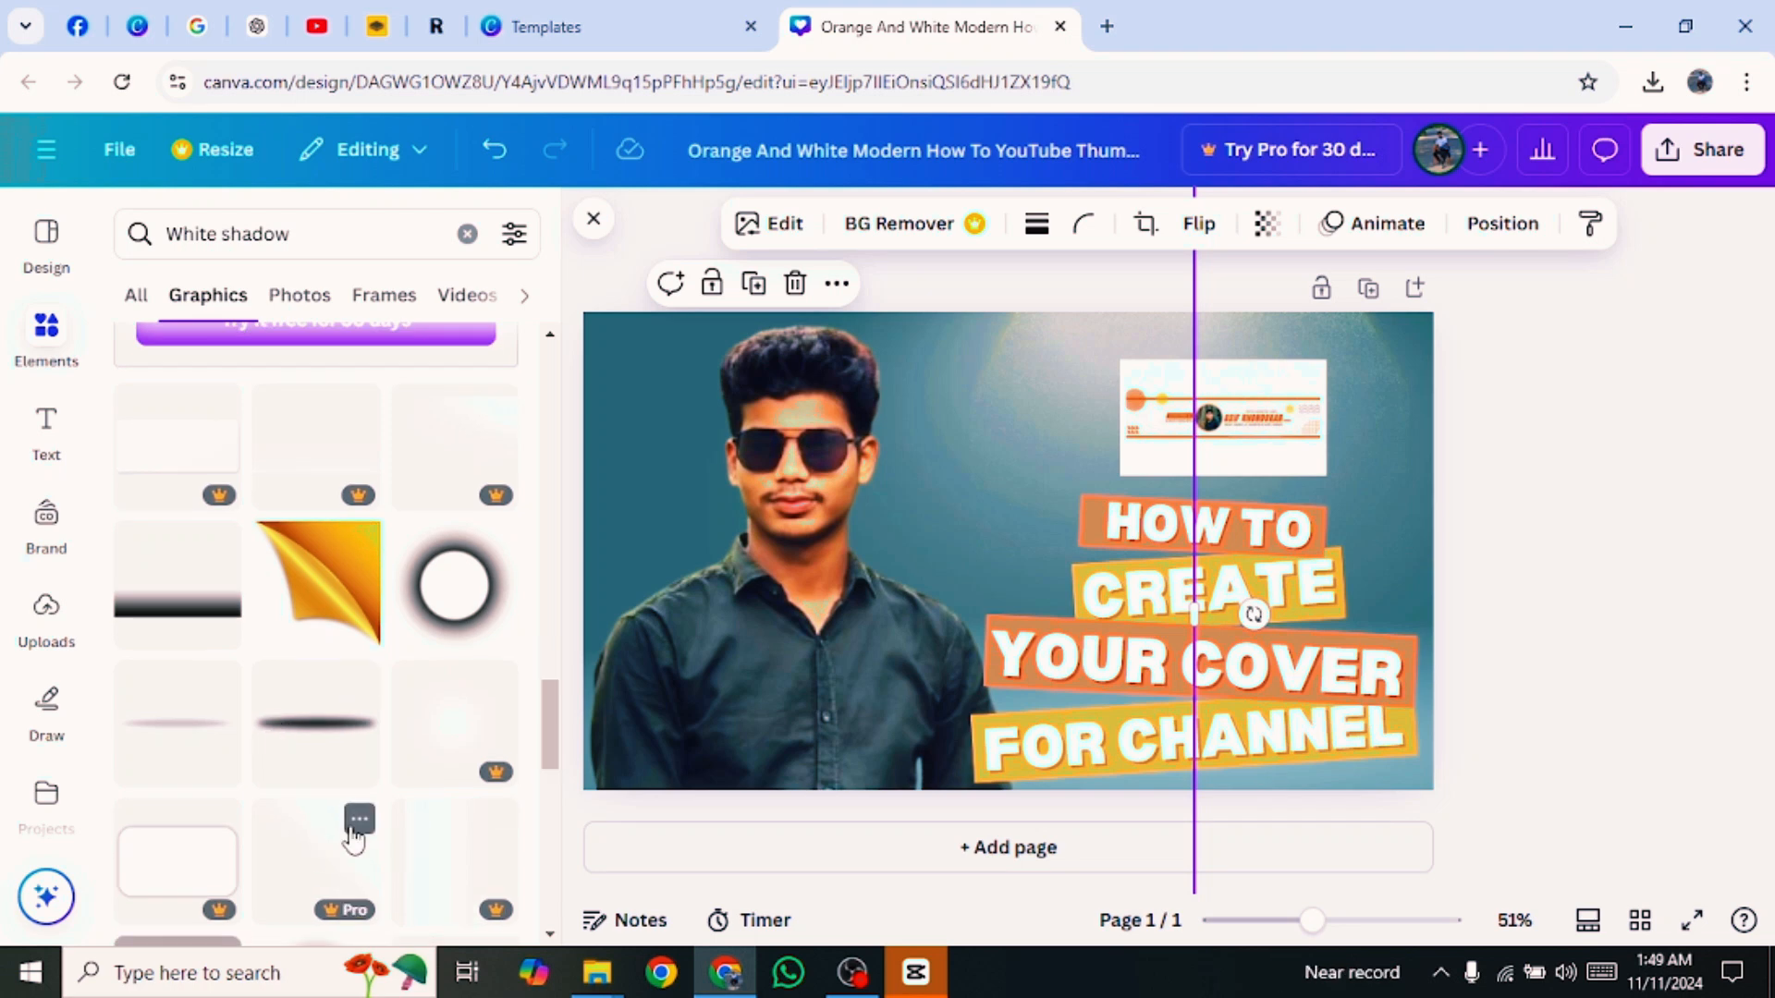
scroll(379, 827, down, 2)
scroll(398, 790, down, 2)
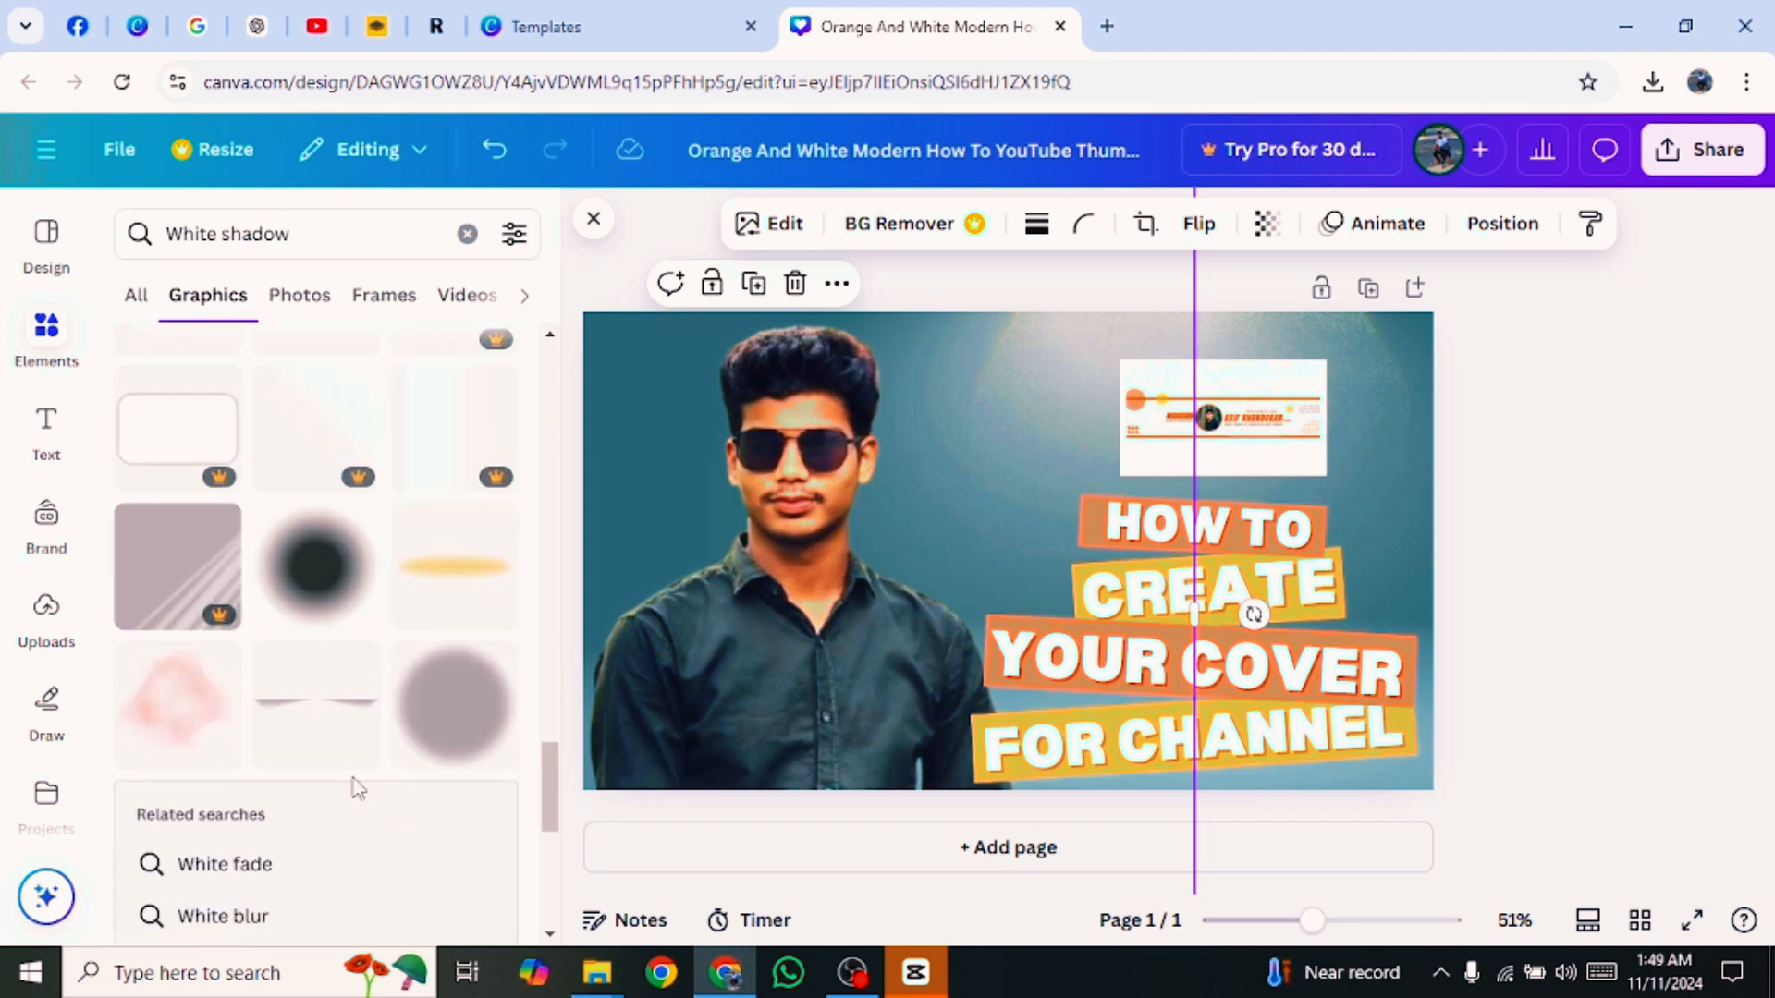
click(443, 735)
Enlarge the round grey shadow and center it over the man's head and shoulders.
drag(953, 499, 869, 445)
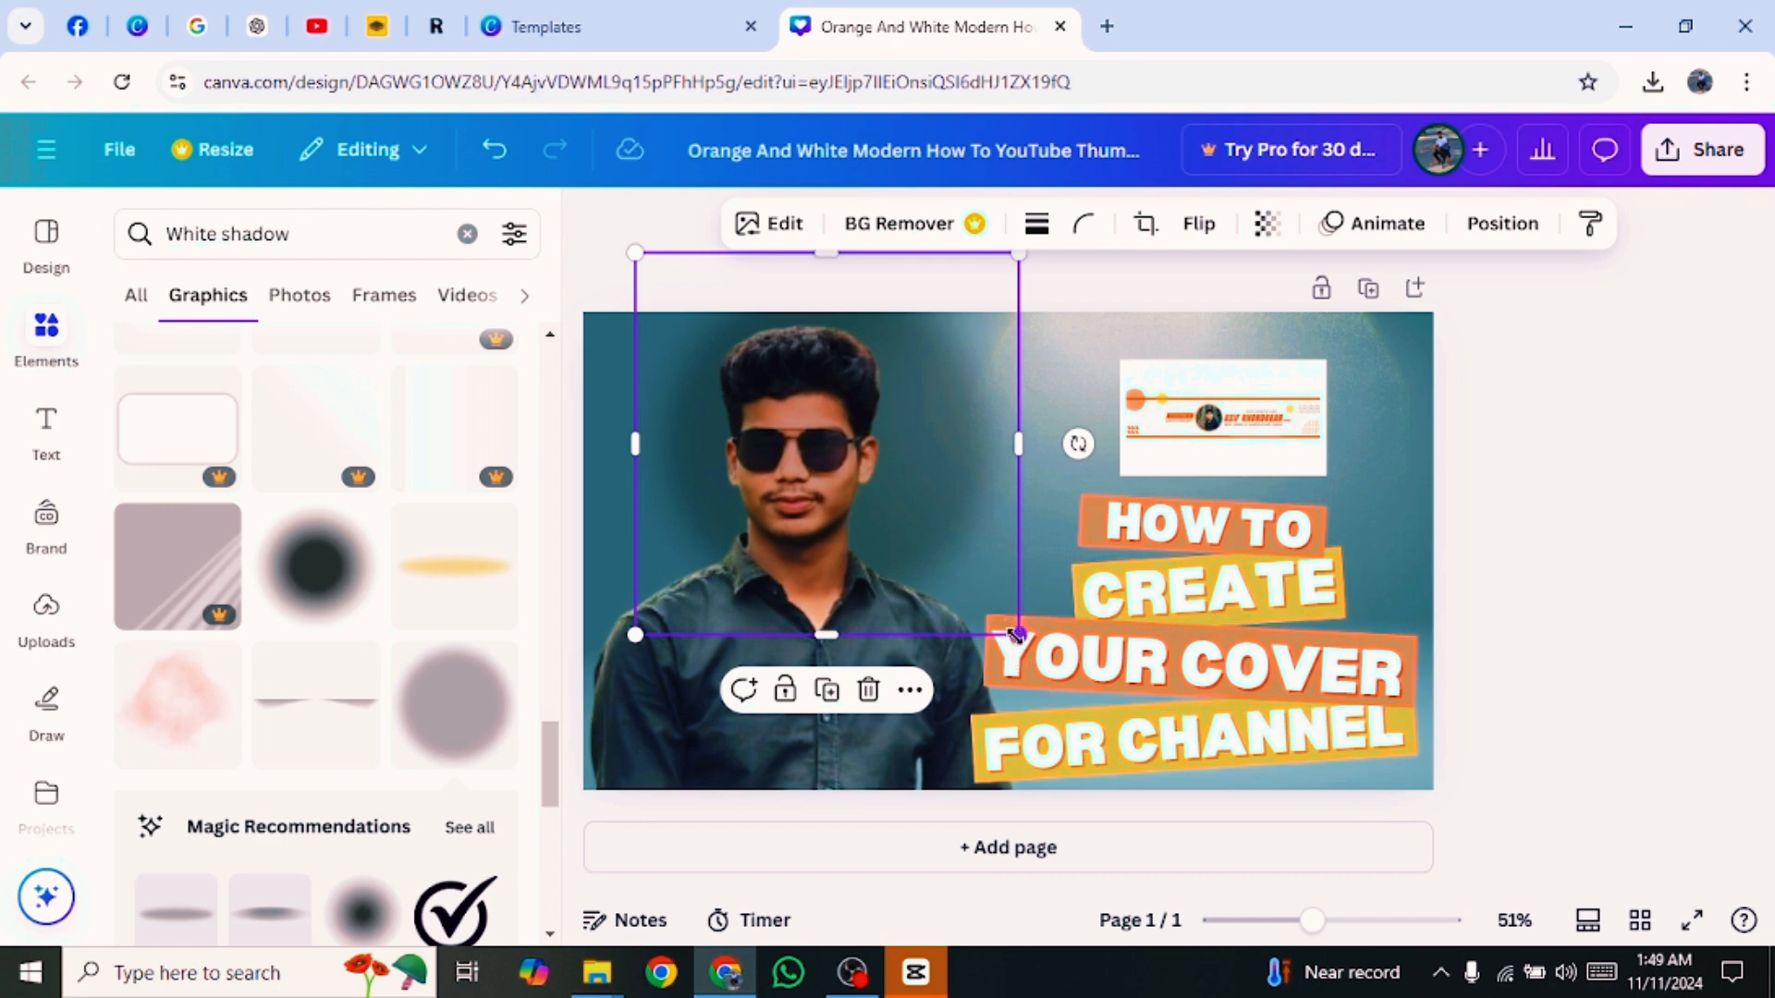
drag(1016, 634, 1090, 713)
drag(962, 607, 907, 601)
Move the round shadow layer beneath the man's cutout and directly above the teal background.
right_click(872, 357)
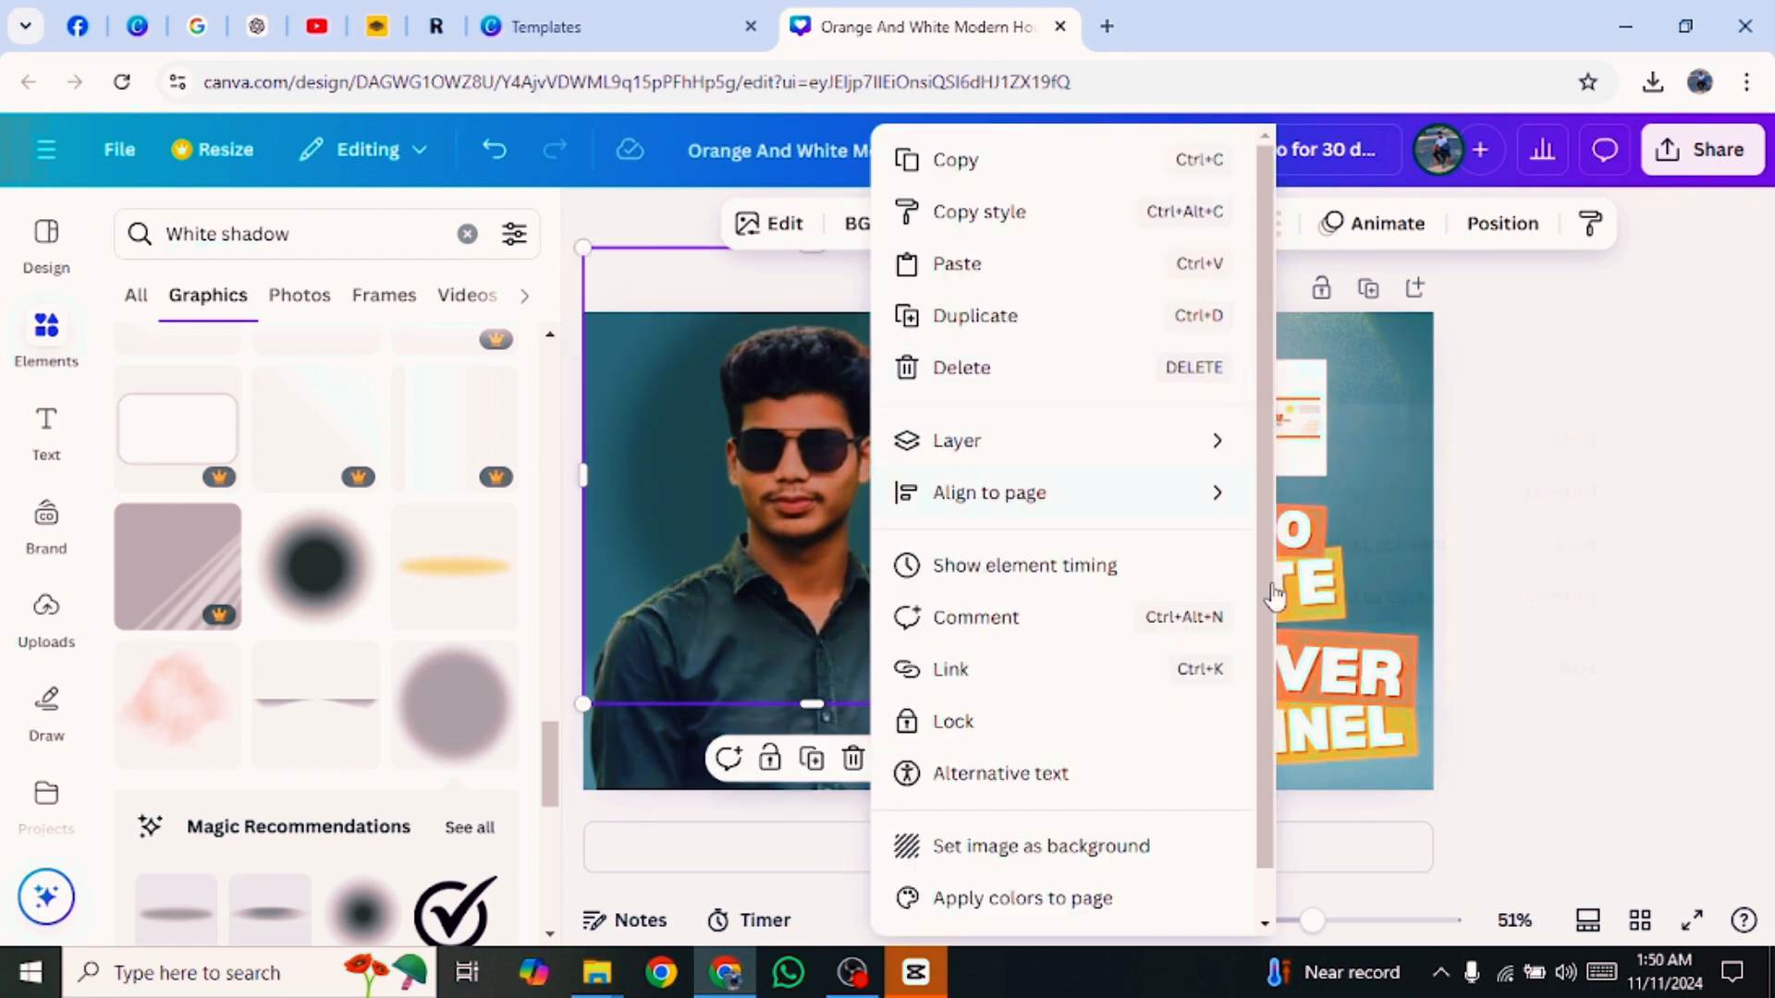
mouse_move(1029, 444)
click(1458, 675)
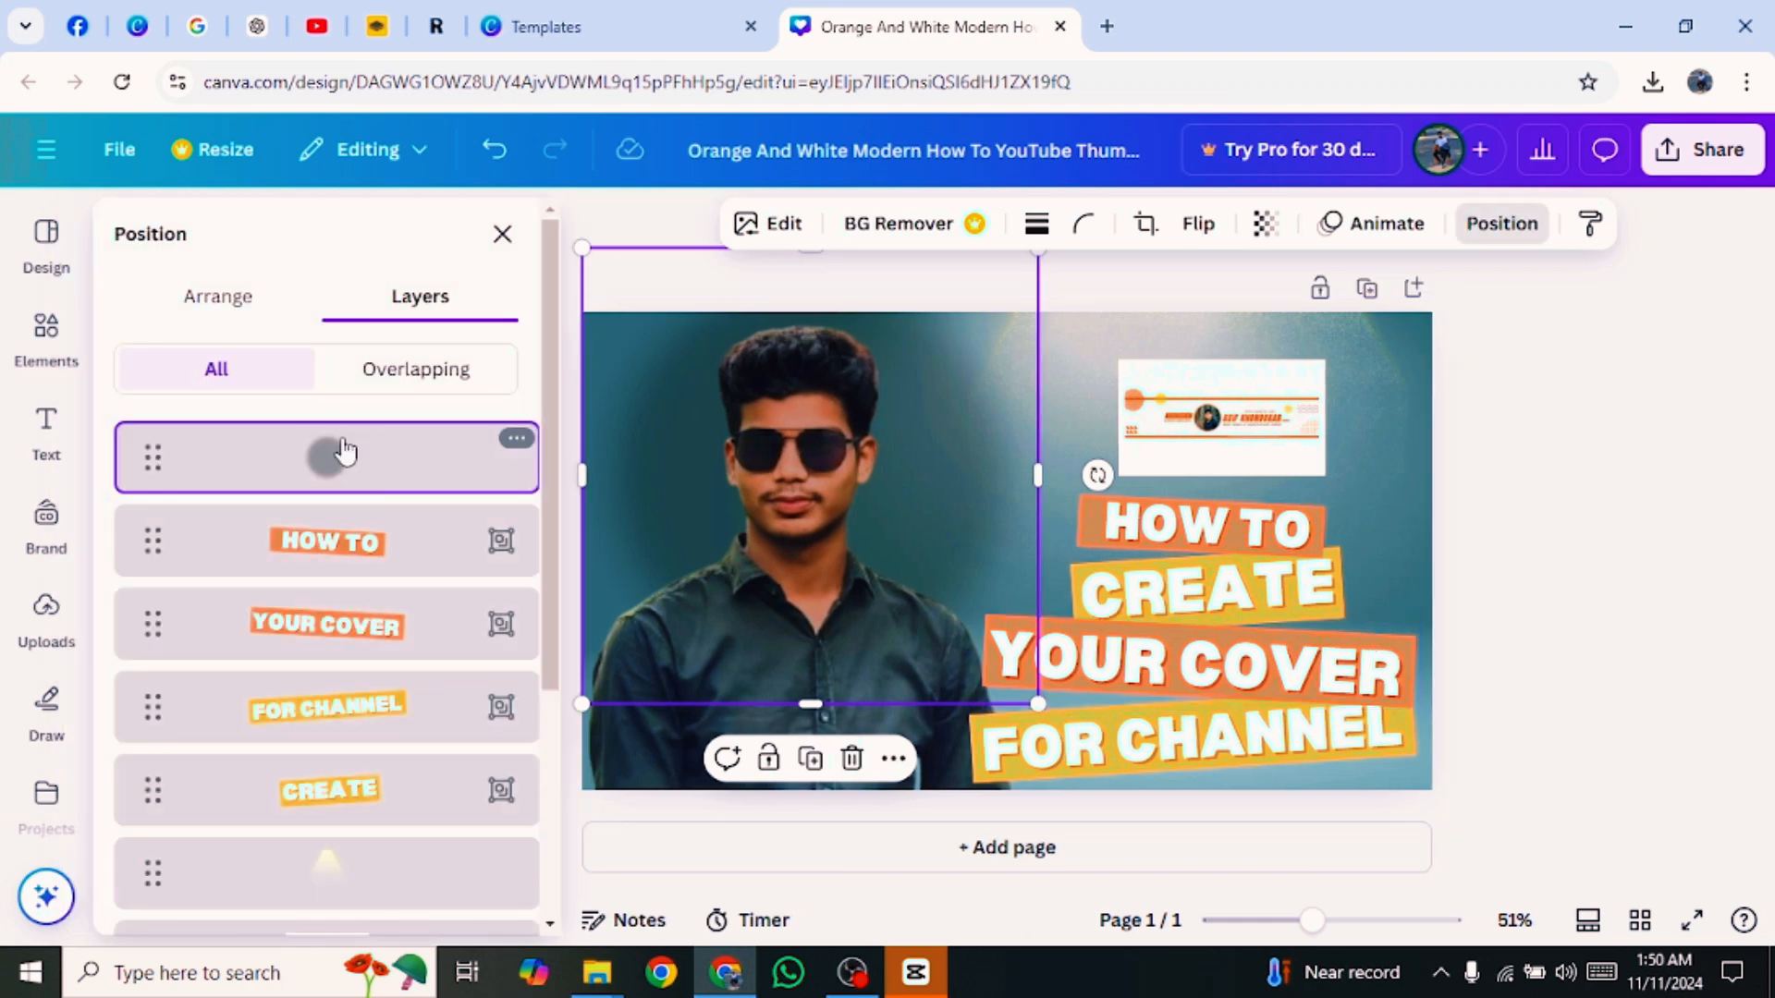
drag(341, 452, 310, 735)
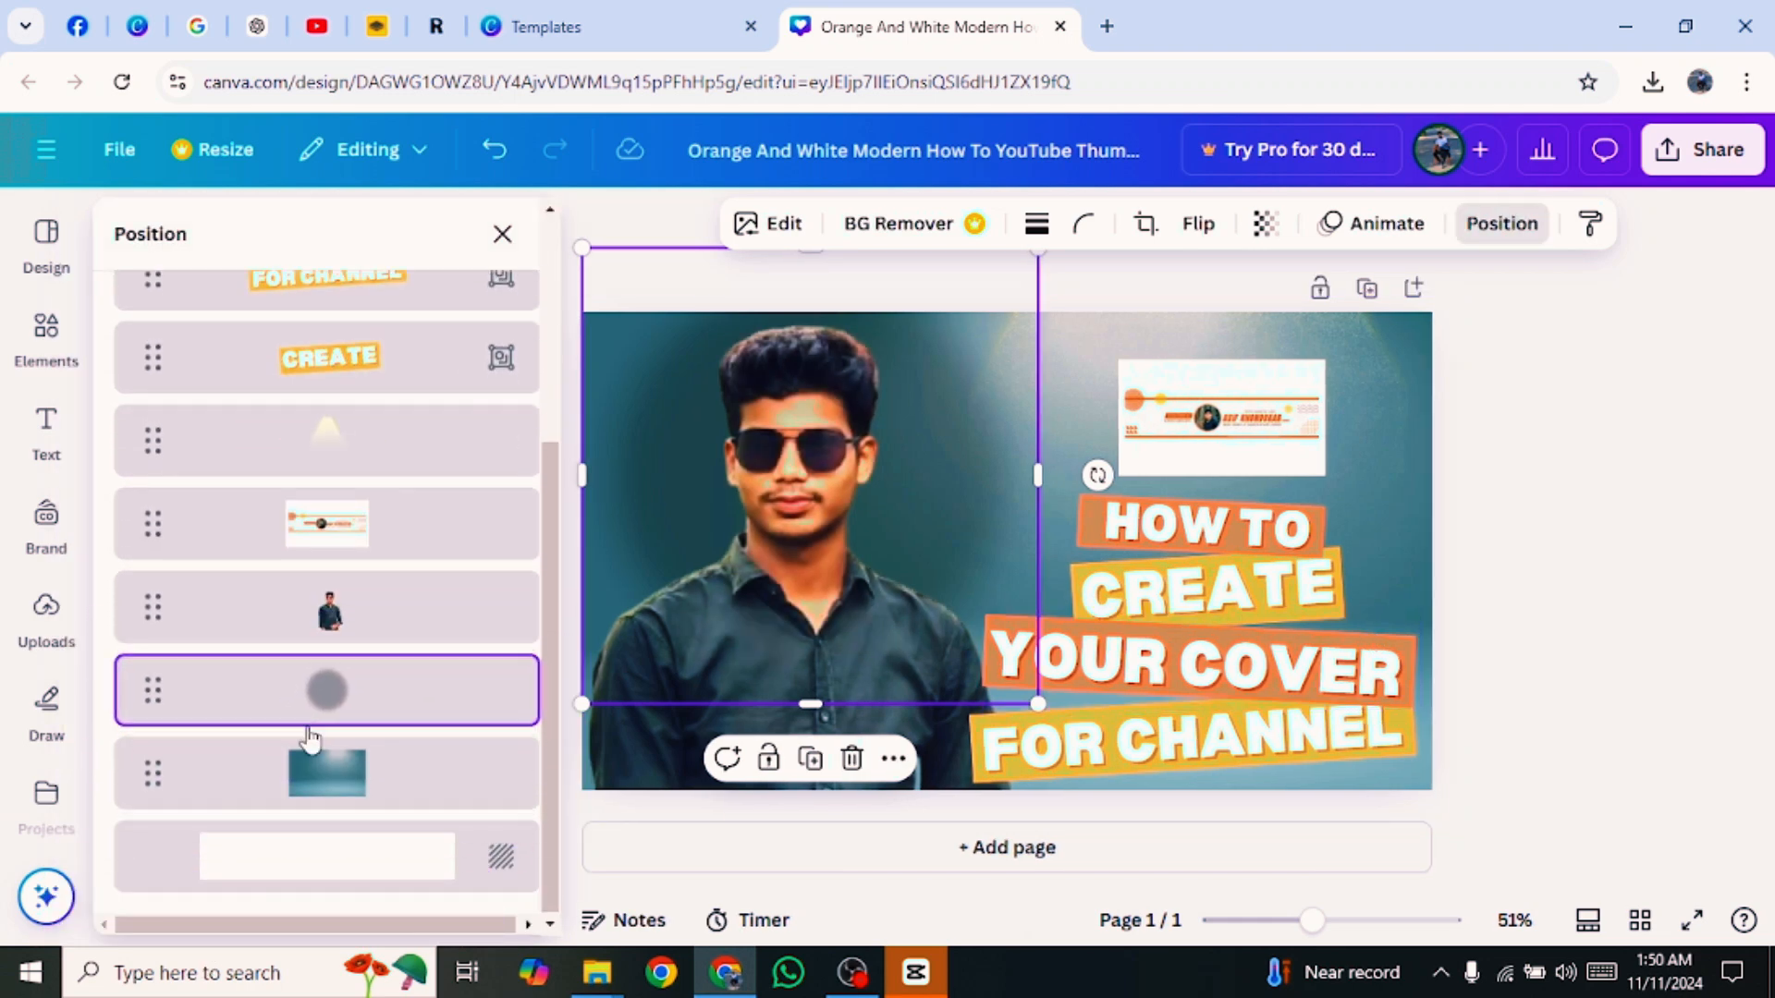
click(1550, 503)
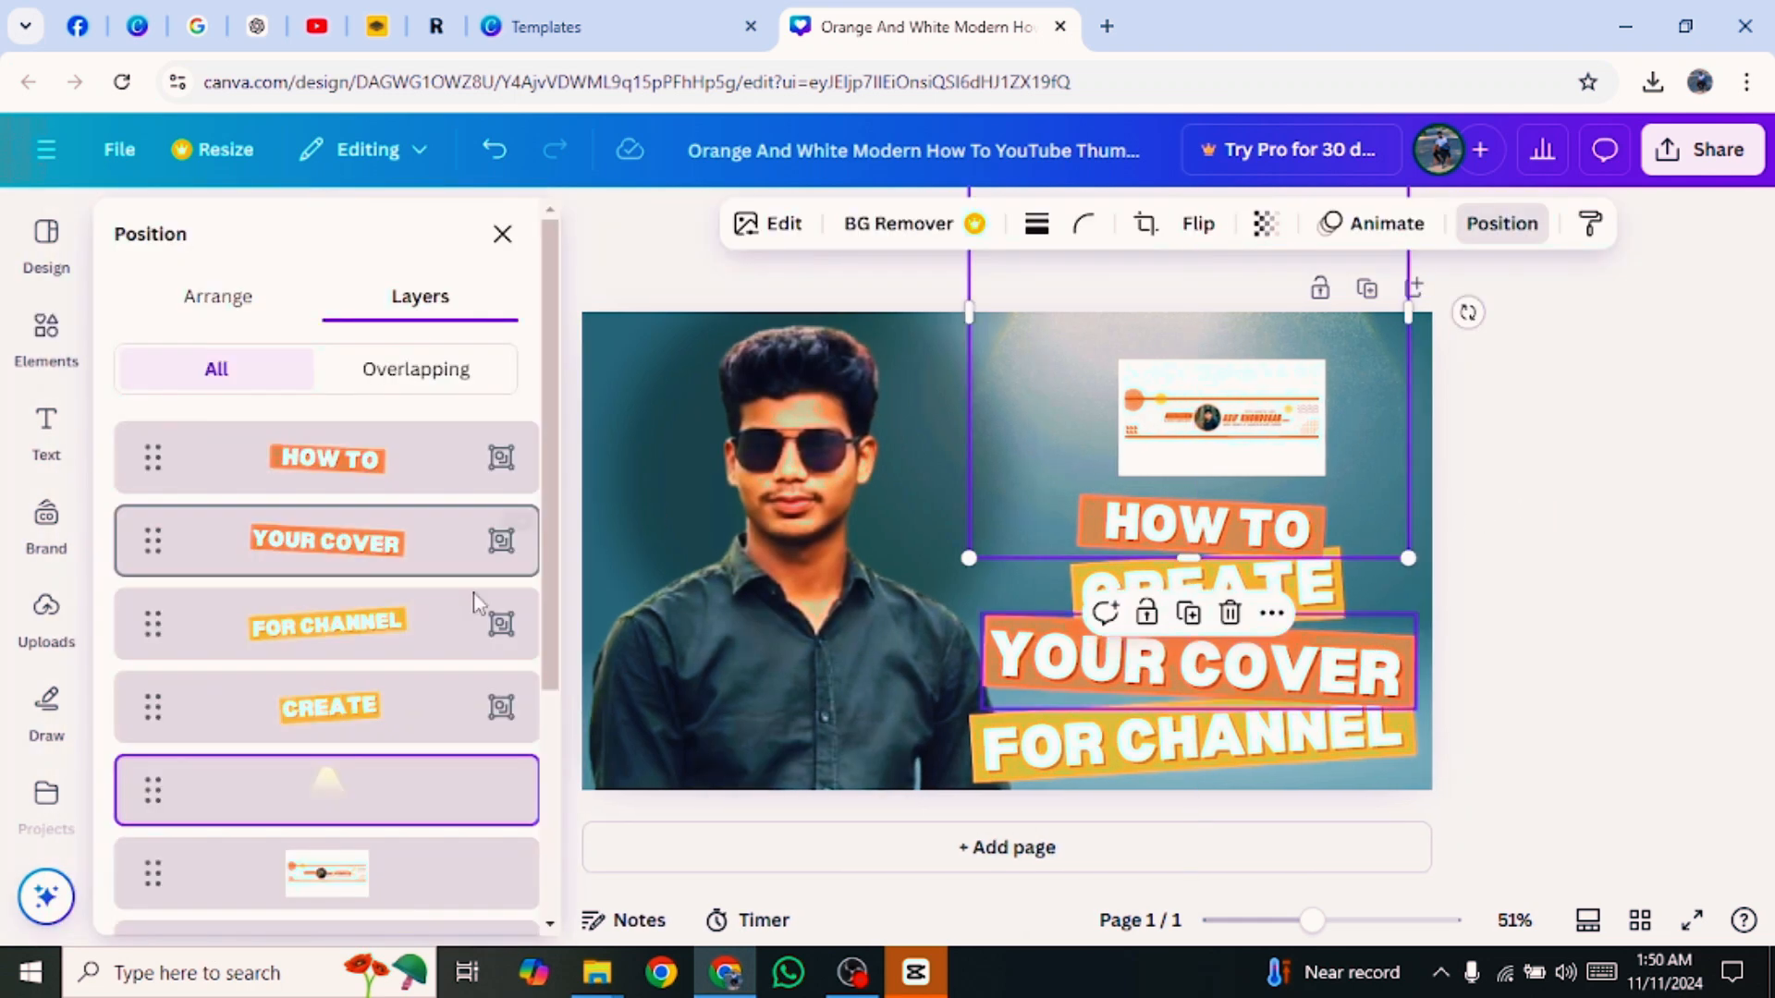
Select the channel banner image and delete it from the thumbnail.
scroll(370, 740, down, 3)
click(349, 661)
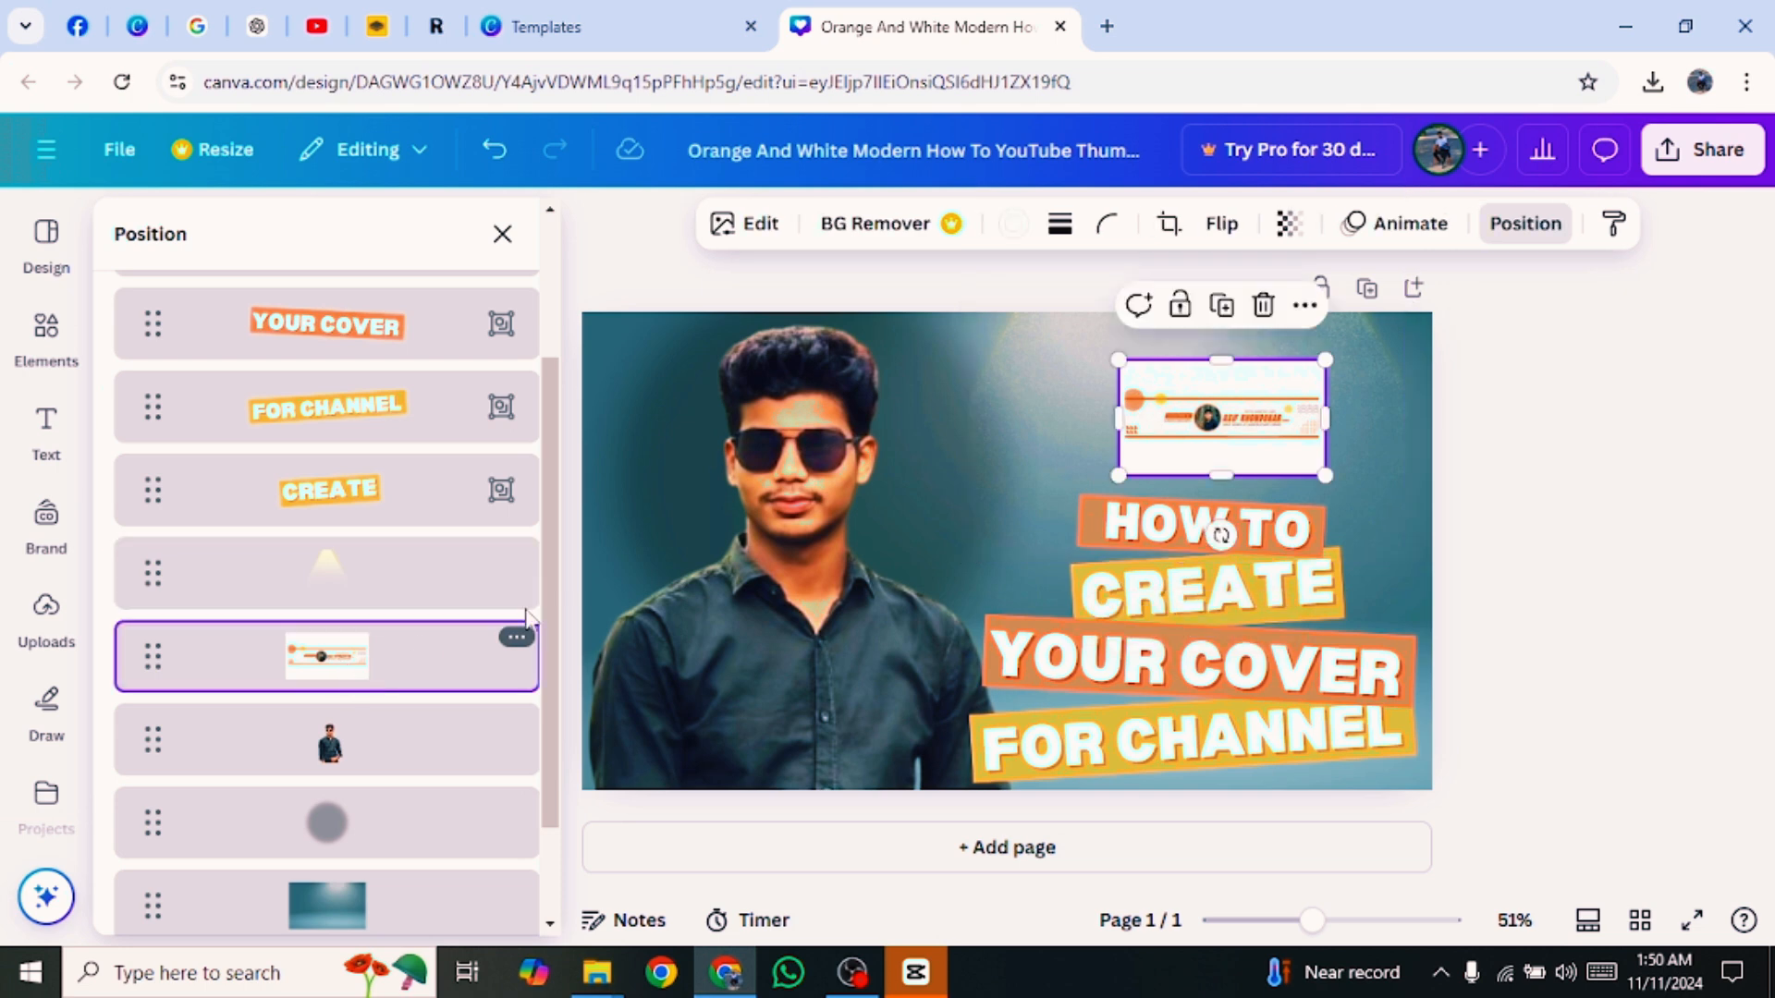
drag(1195, 430, 770, 687)
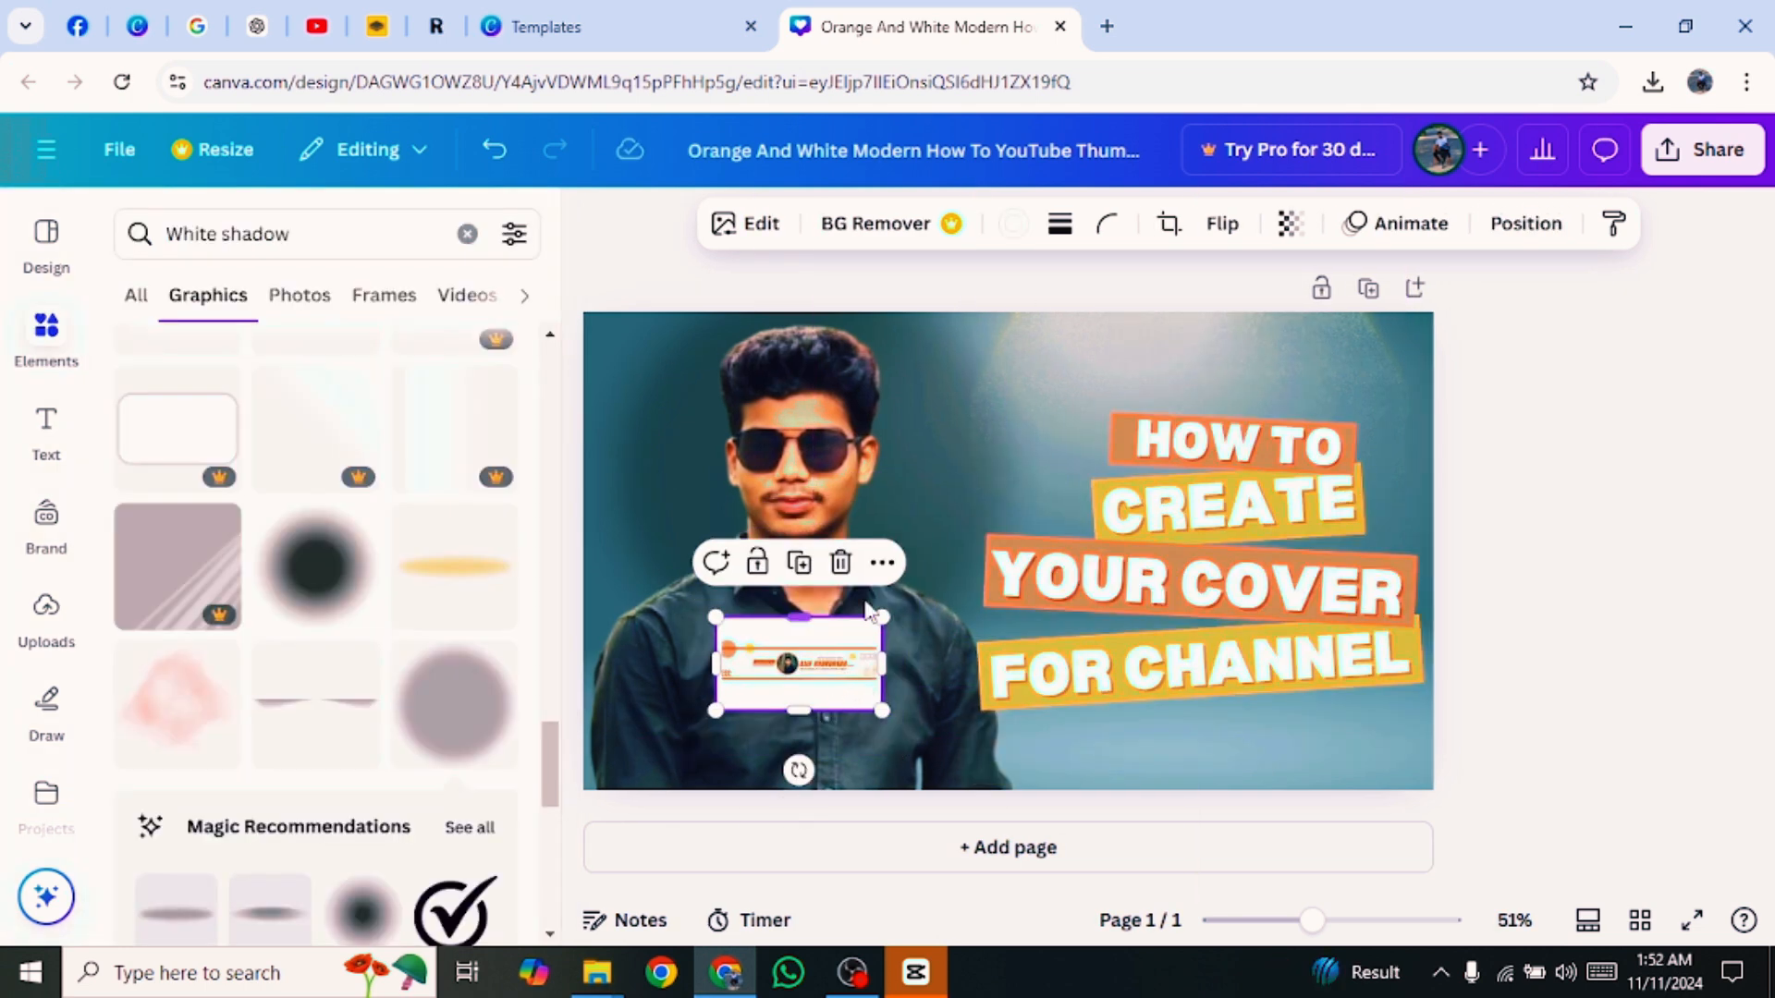
click(841, 563)
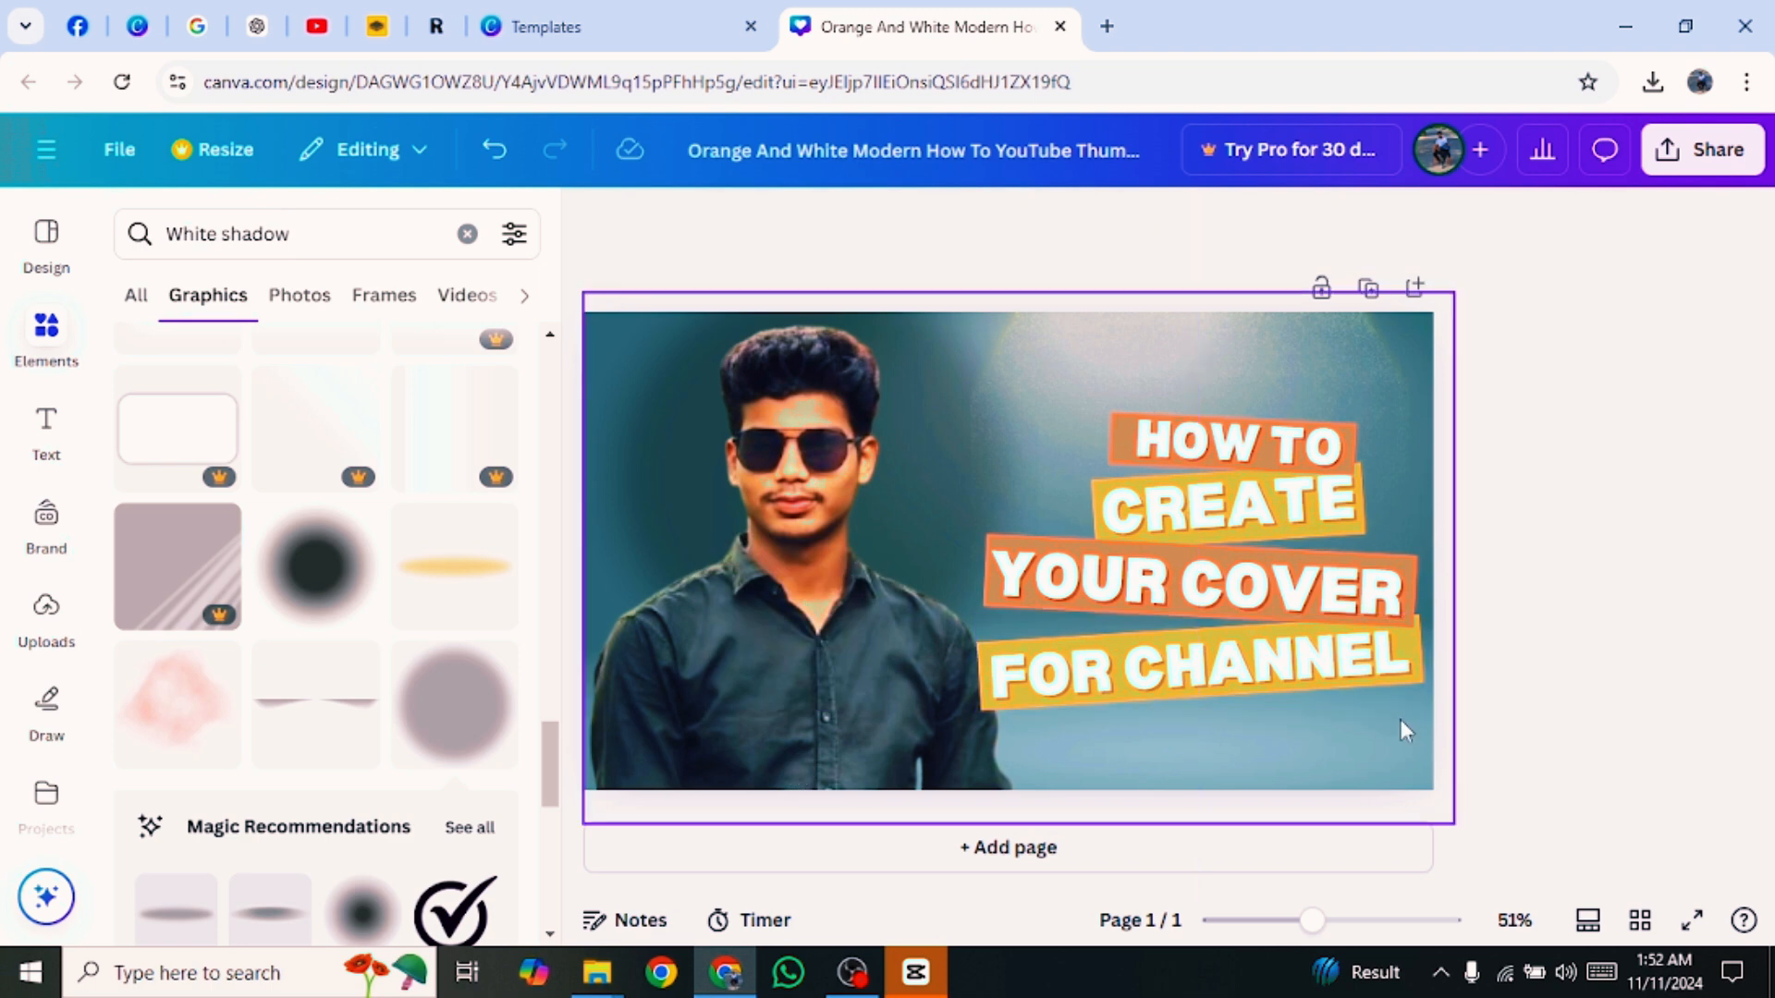
Enlarge the "FOR CHANNEL" line to size 77.1 and "YOUR COVER" to 75.2, stacking them closely in the thumbnail's lower half.
click(1054, 699)
drag(974, 710, 902, 728)
drag(1092, 667, 1085, 701)
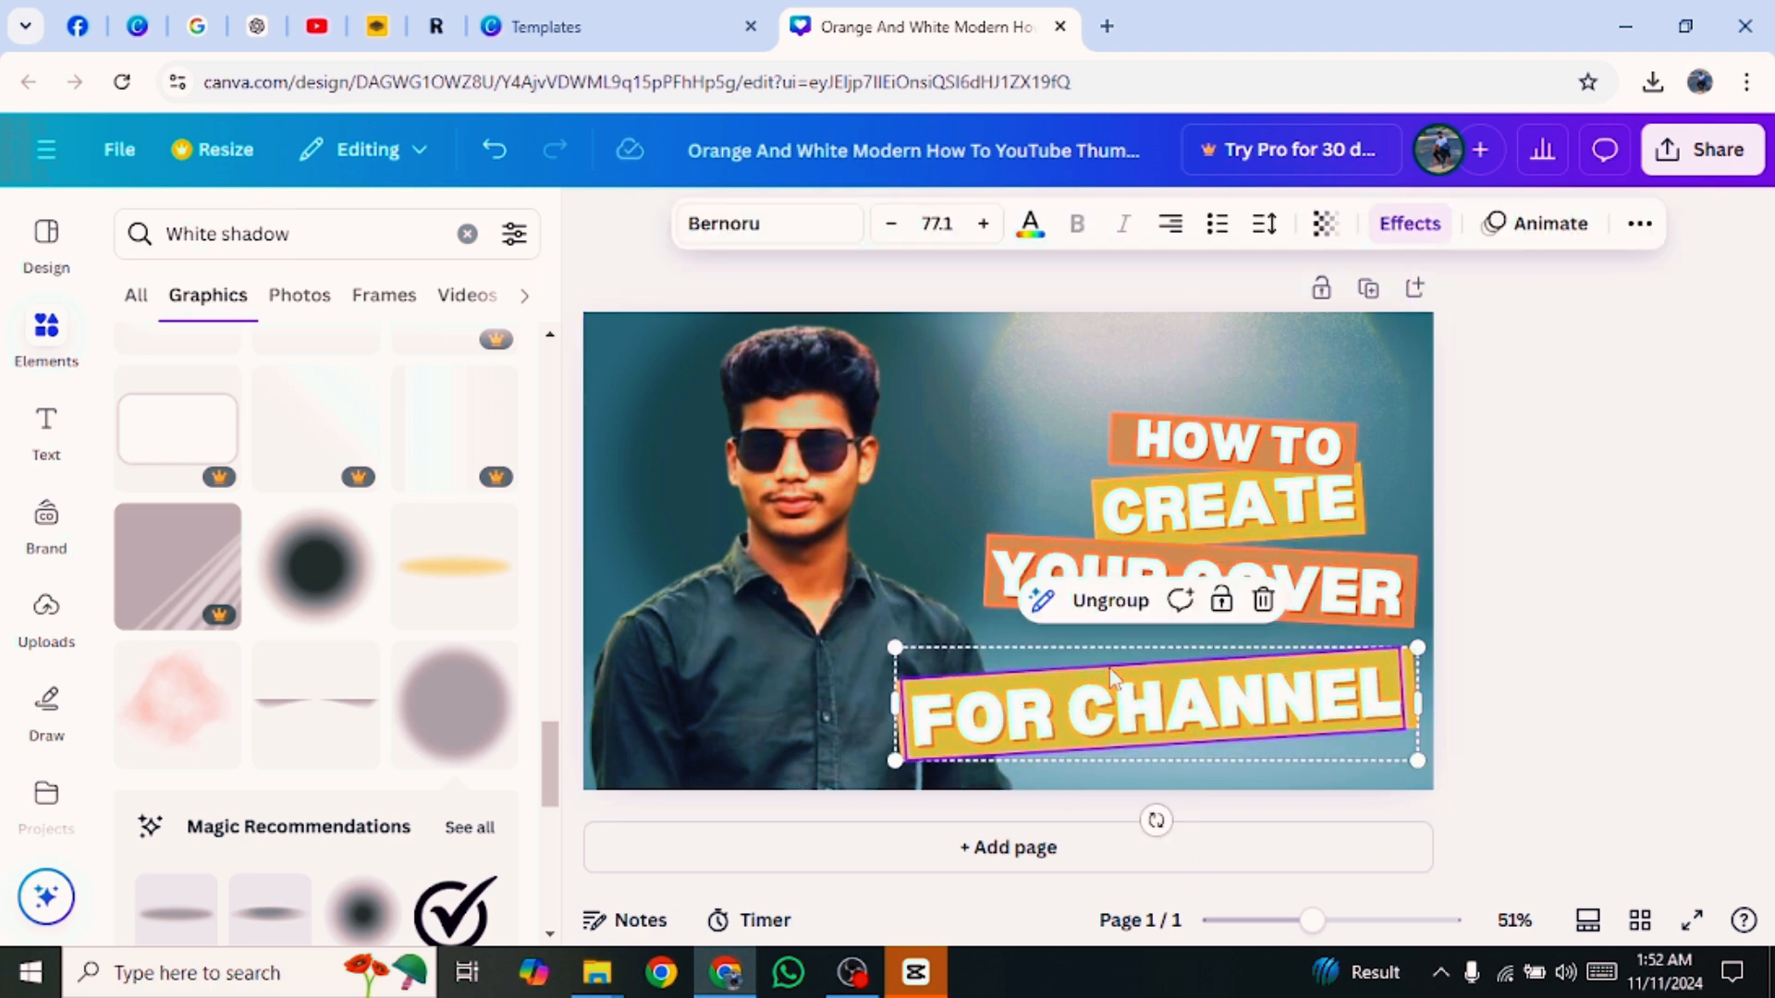
click(1356, 592)
drag(983, 629, 1038, 647)
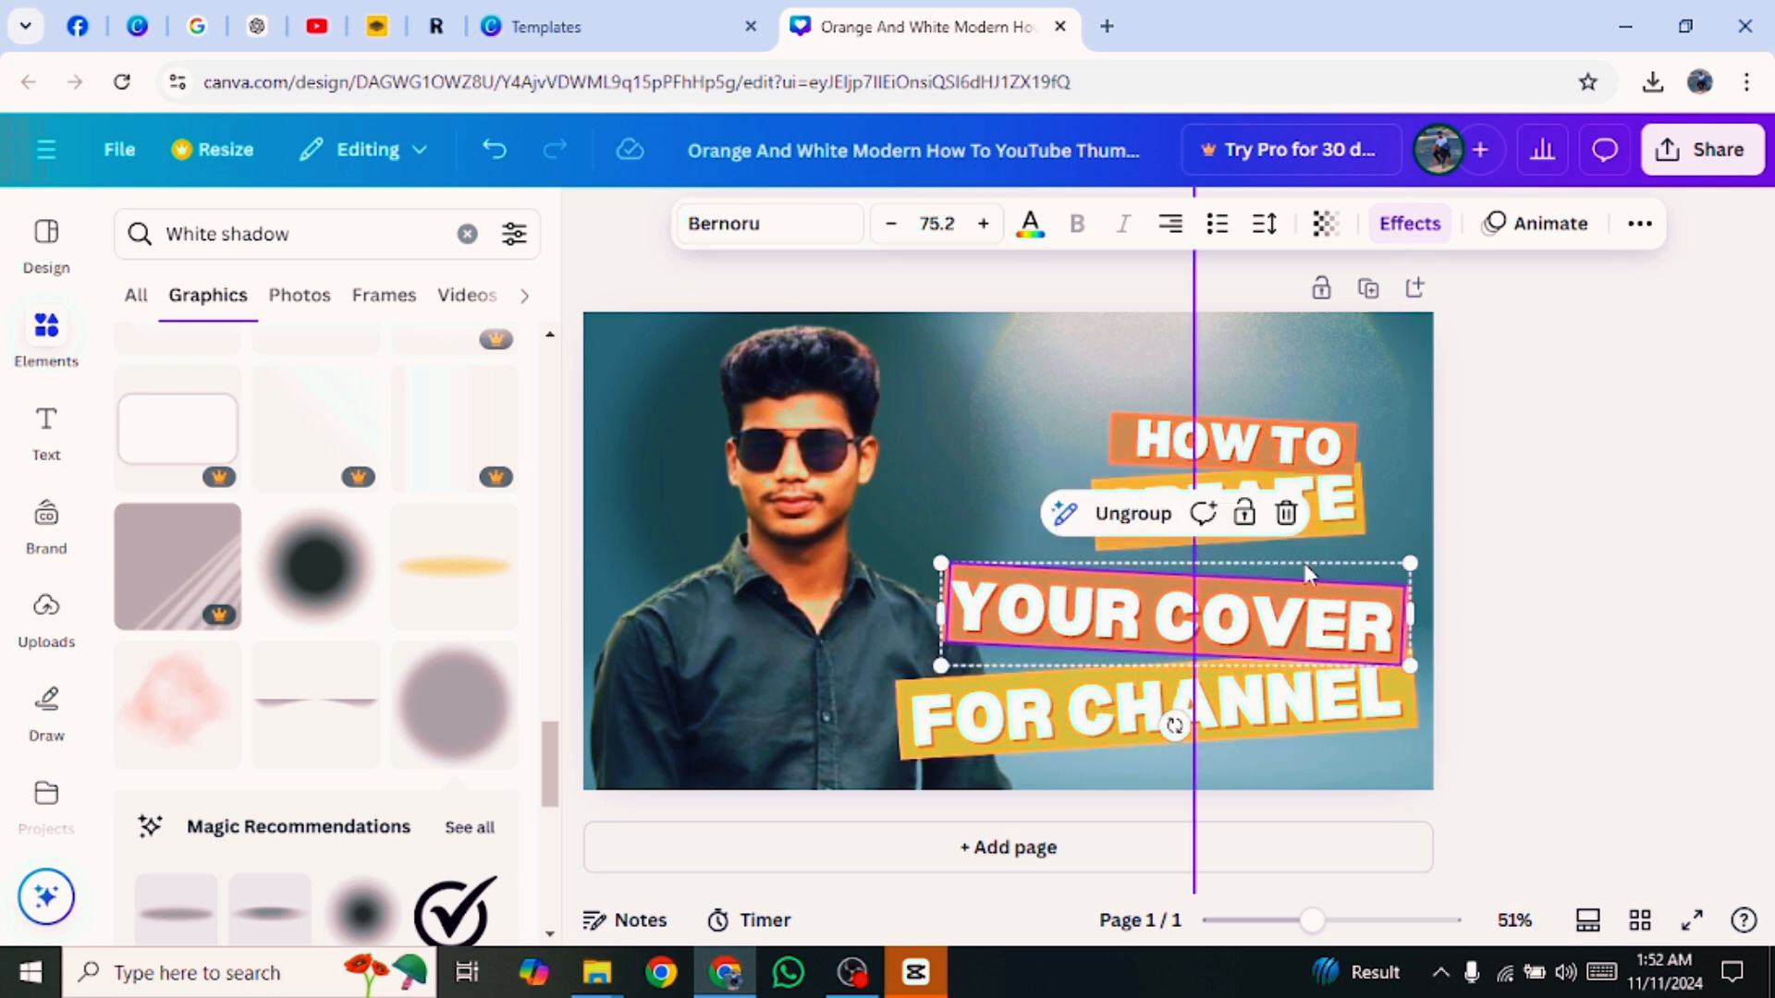
Enlarge the "CREATE" headline line and place it just above "YOUR COVER".
click(1207, 544)
drag(1078, 556, 1043, 577)
drag(1181, 506, 1151, 517)
Enlarge the "HOW TO" line to about size 66.3 and place it directly above "CREATE".
click(1399, 463)
drag(1263, 457, 1225, 469)
drag(1069, 490, 1026, 500)
drag(1173, 443, 1174, 431)
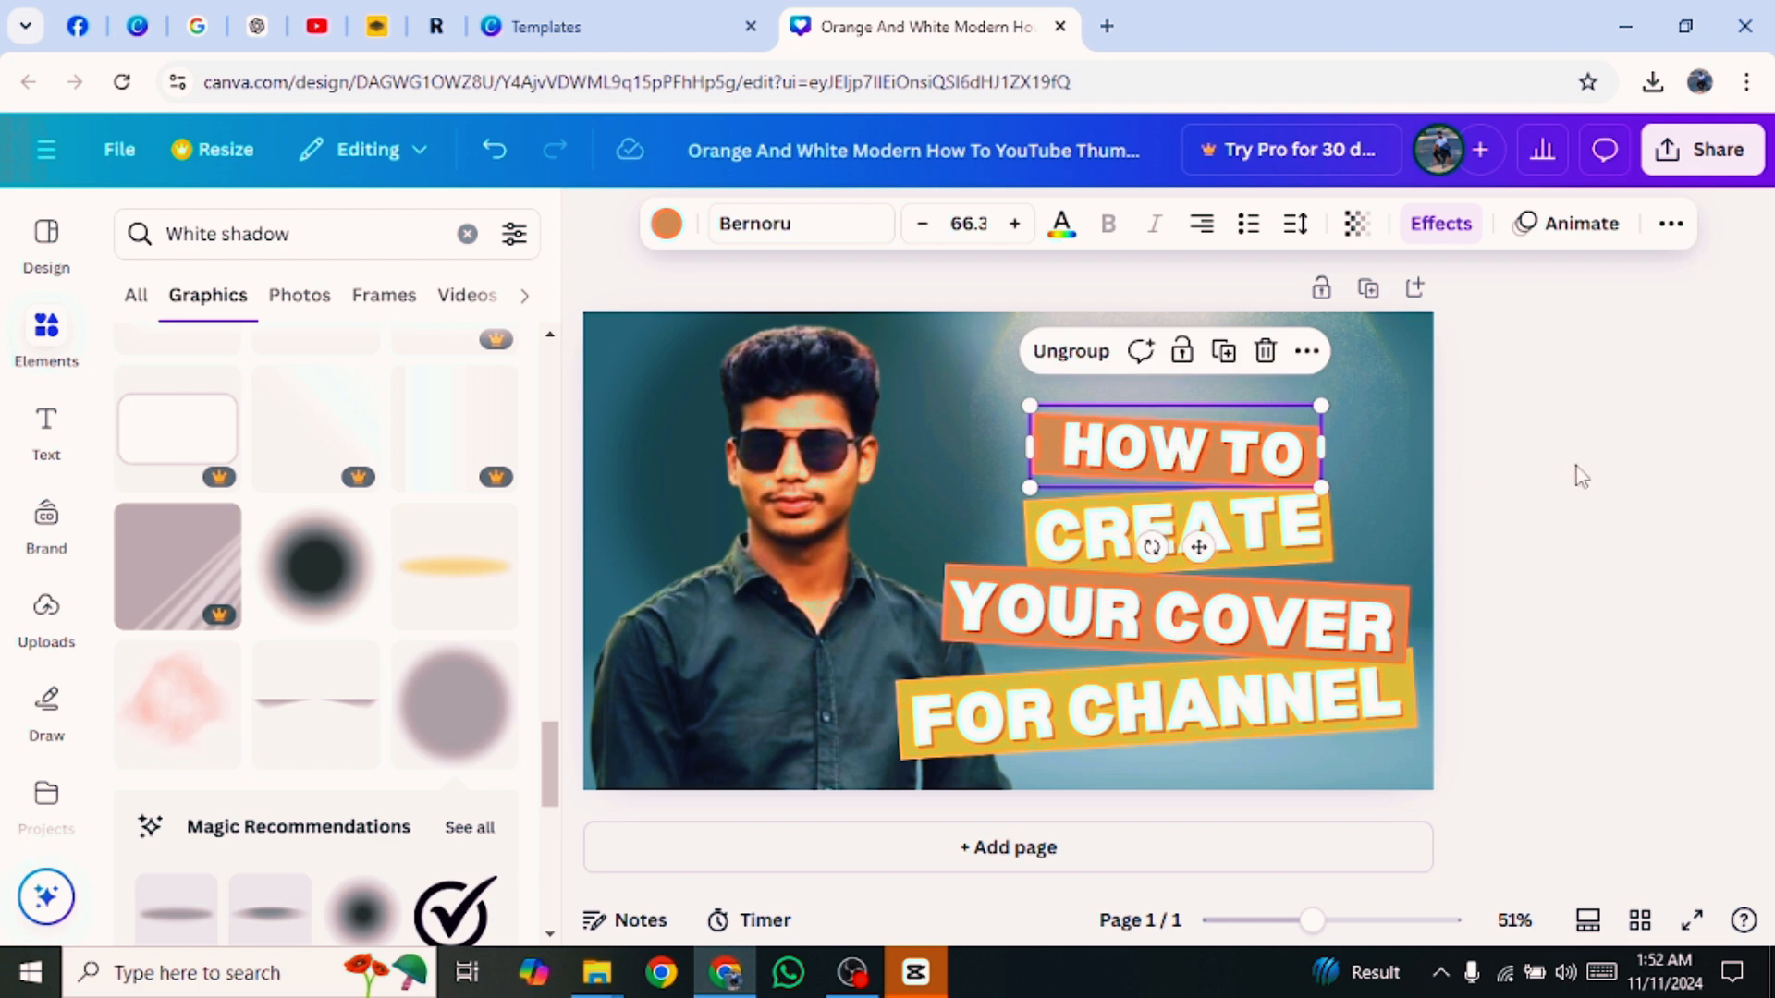
click(1580, 472)
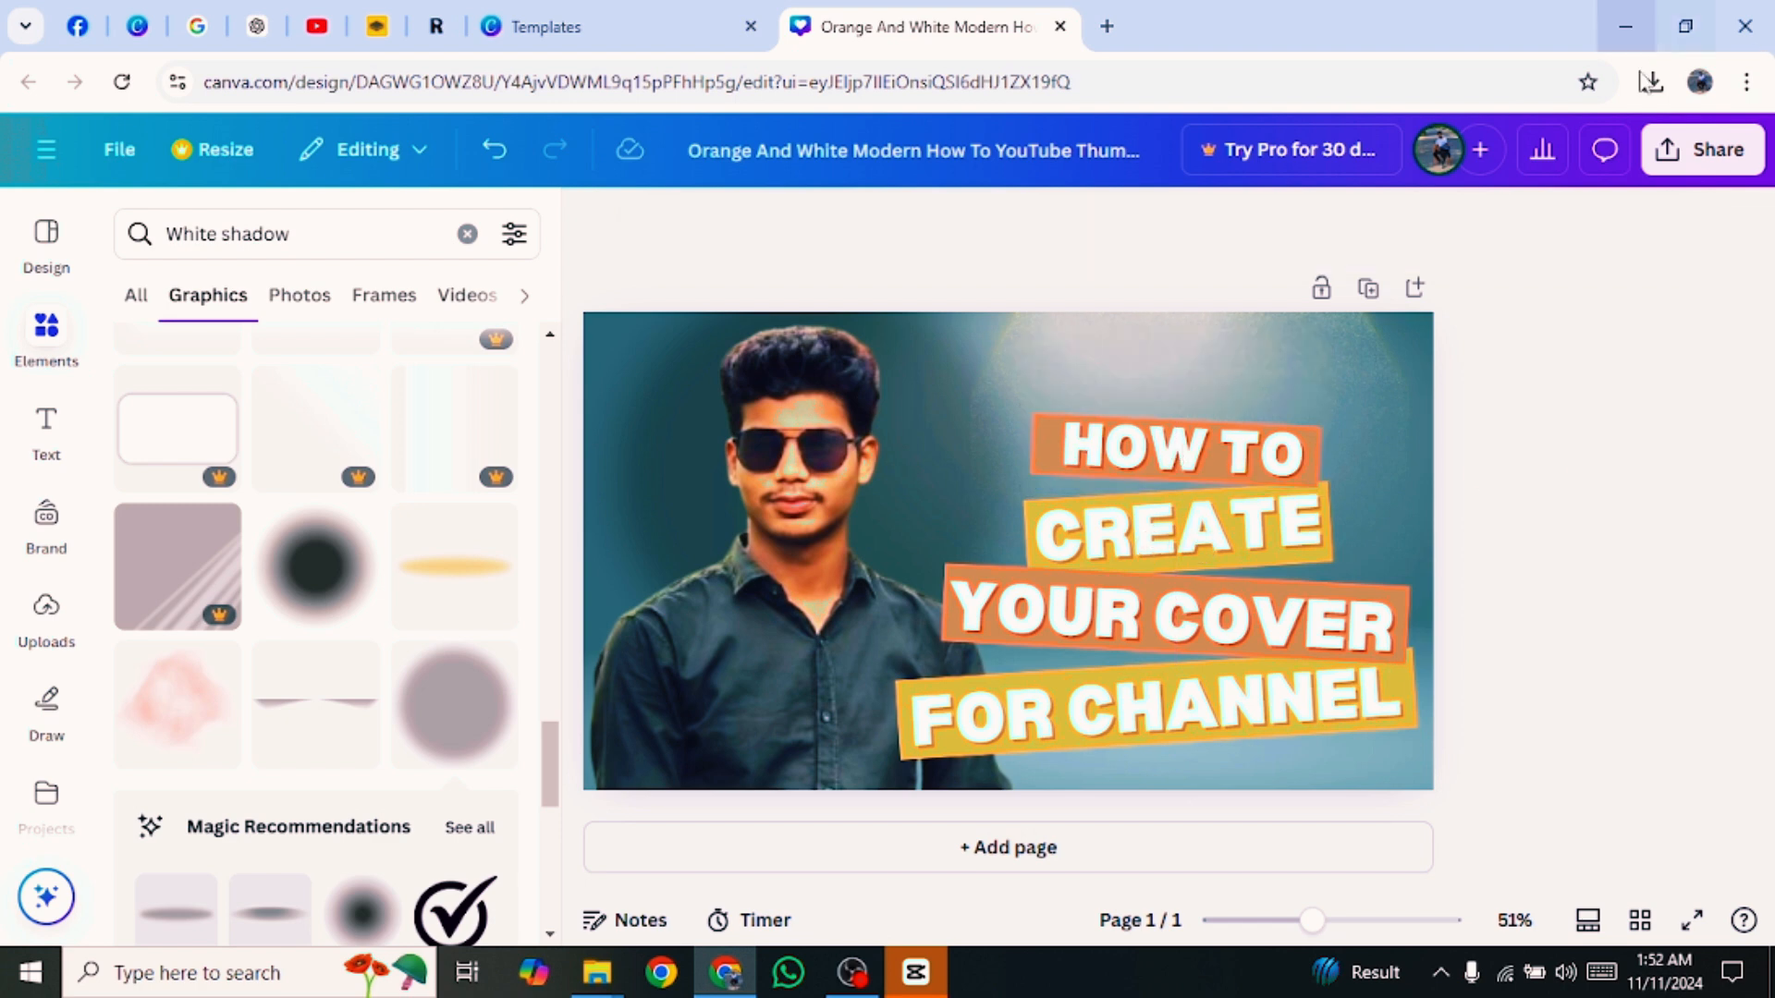
Download the finished thumbnail as a JPG file.
click(1711, 159)
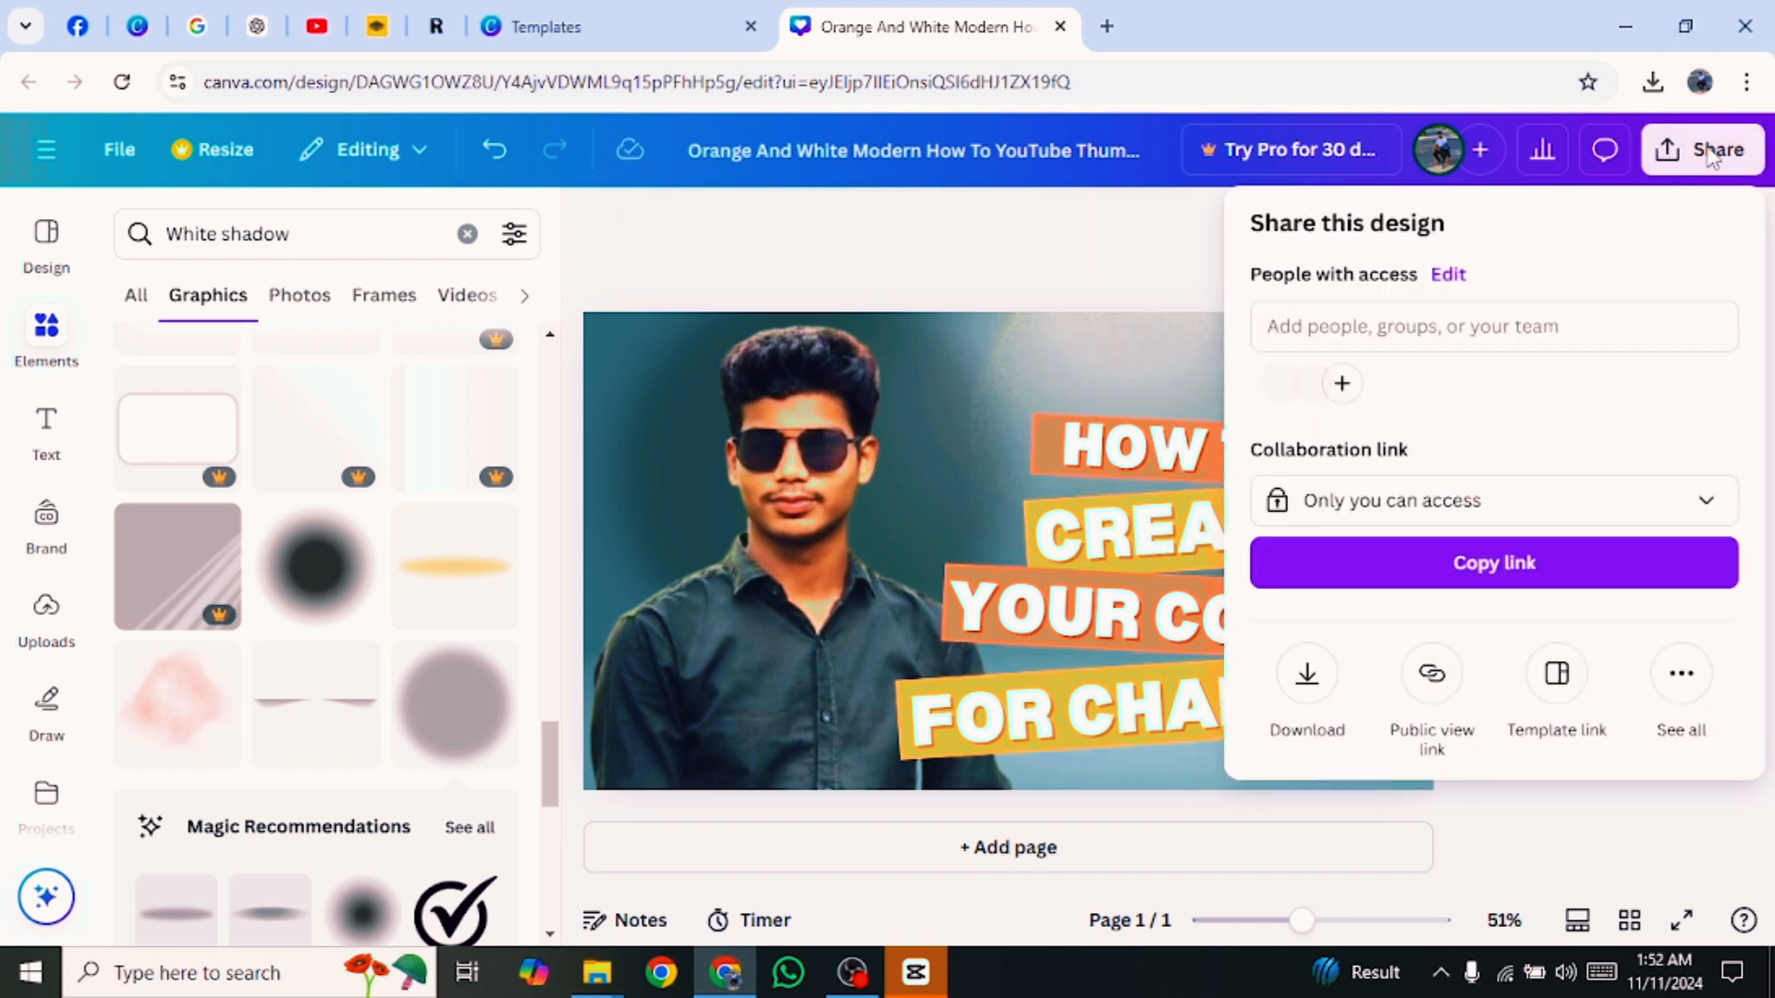
click(1294, 710)
click(1402, 344)
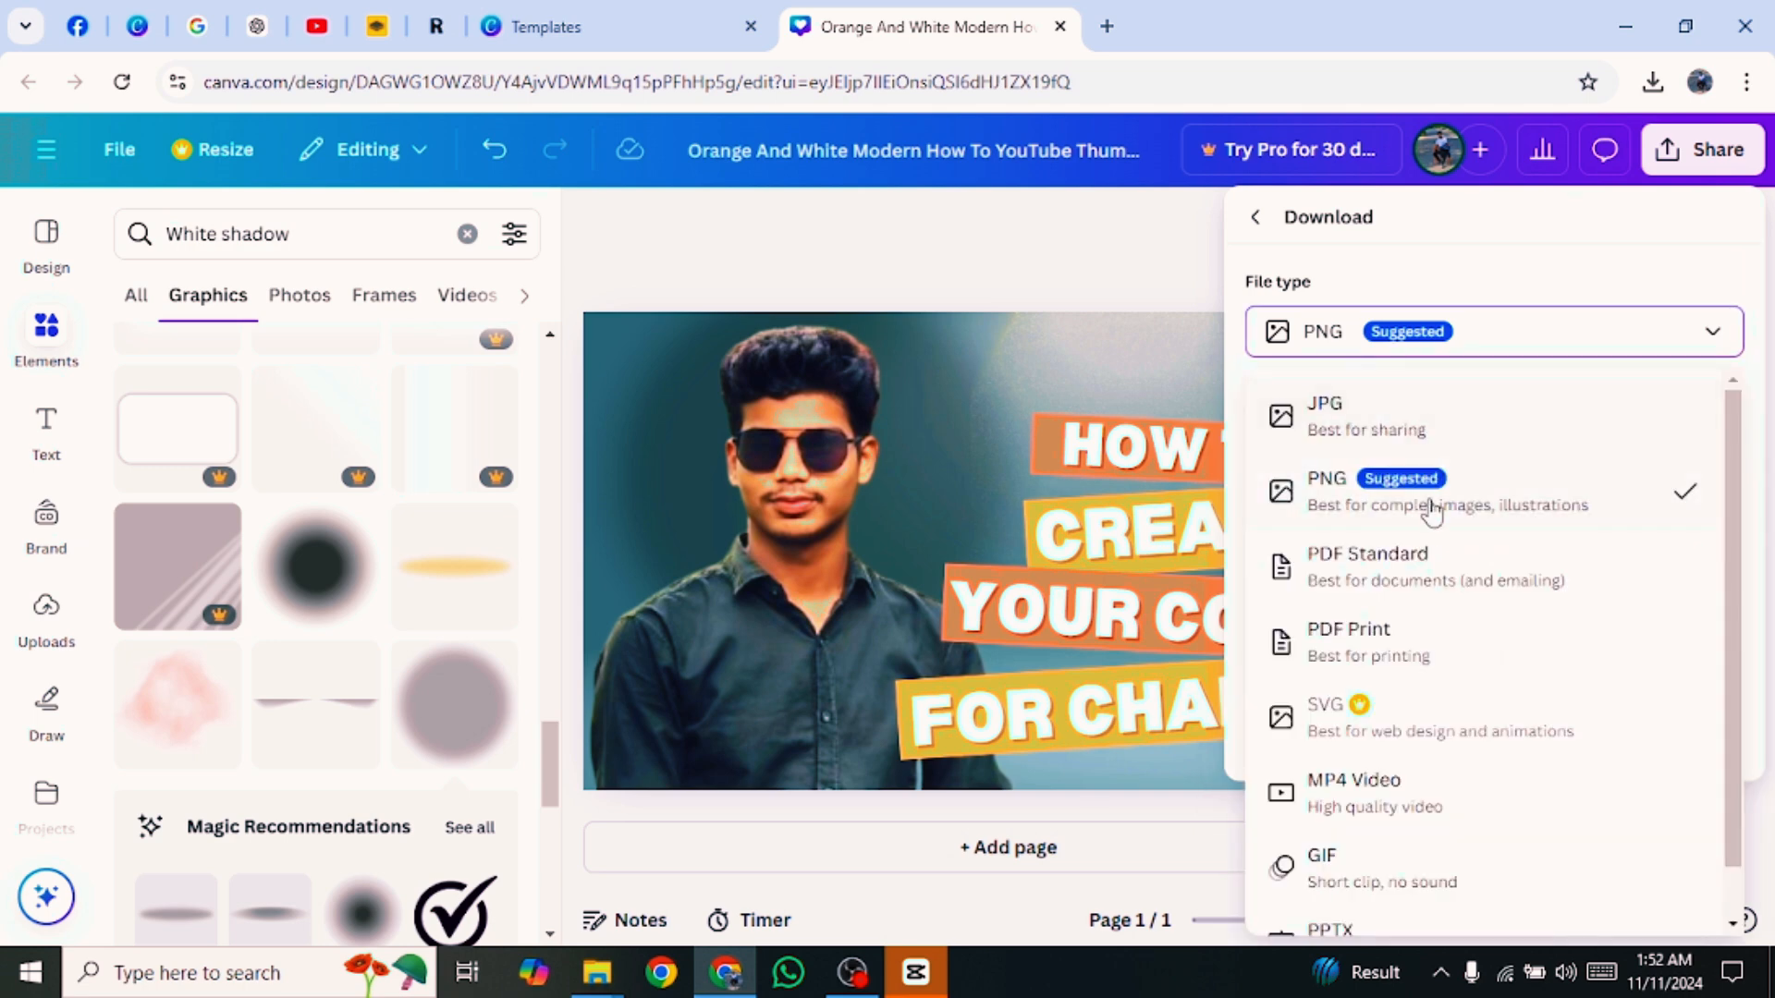
click(1418, 411)
click(1415, 766)
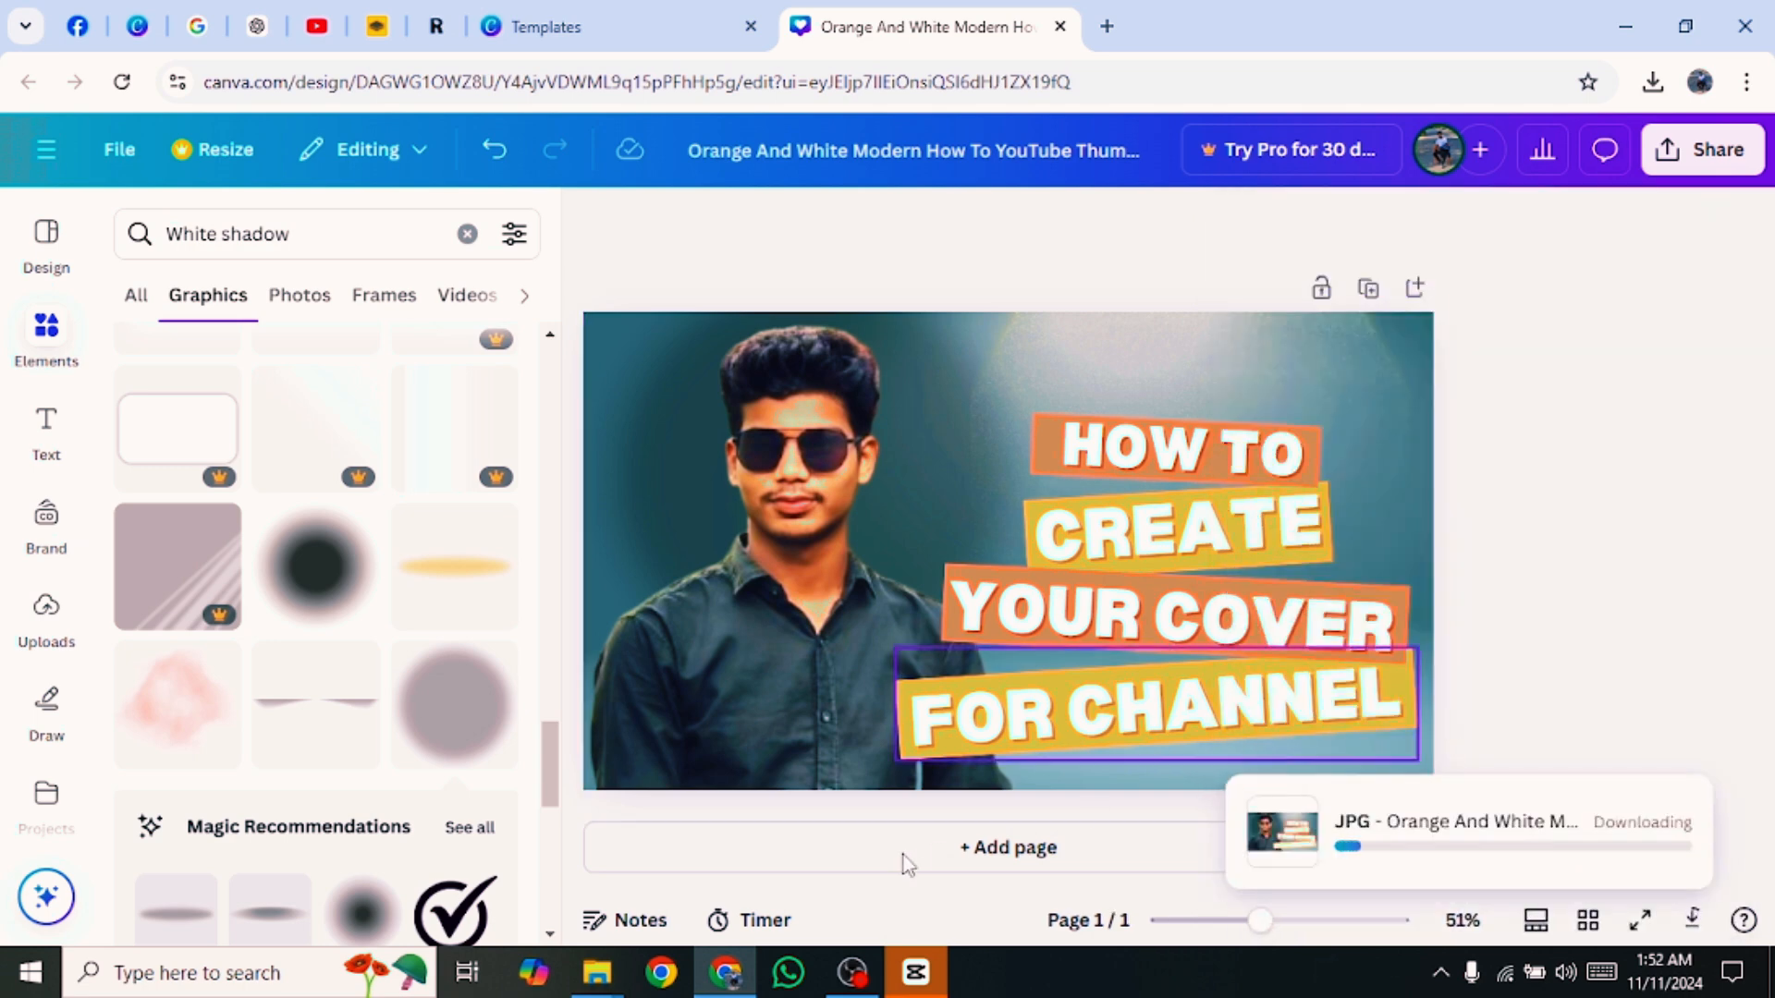
Delete the small channel banner image lying over the man's shirt.
click(874, 699)
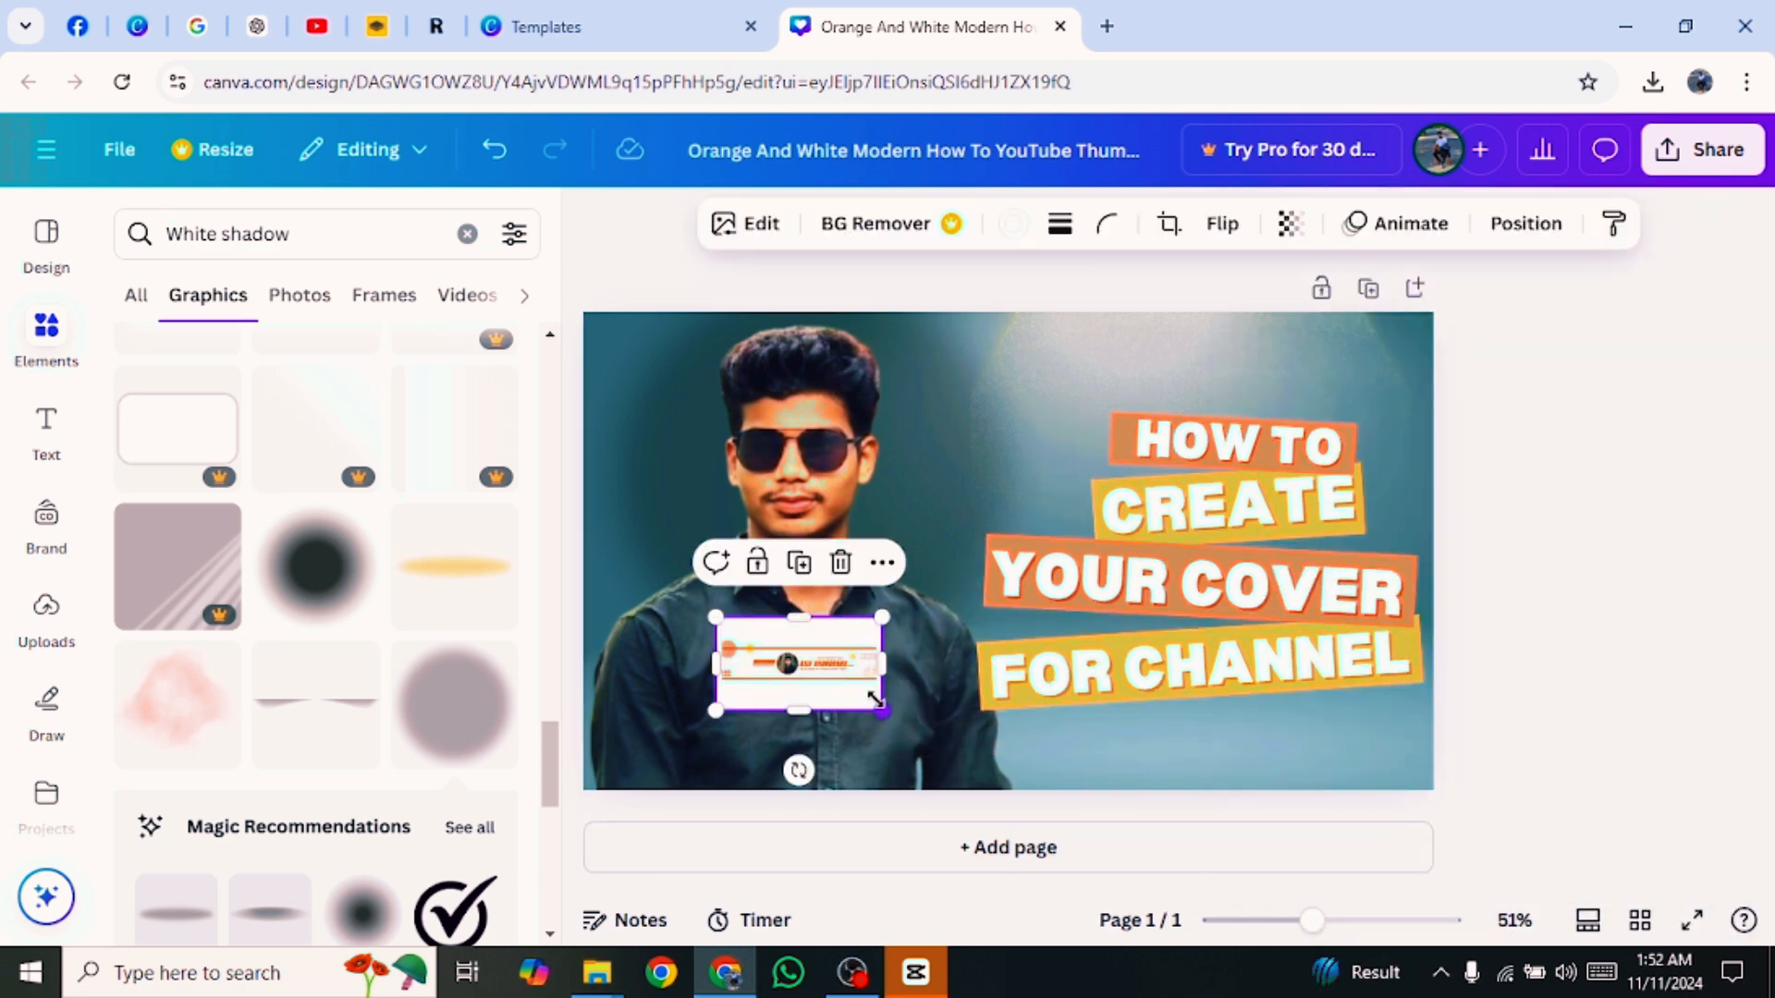
click(840, 564)
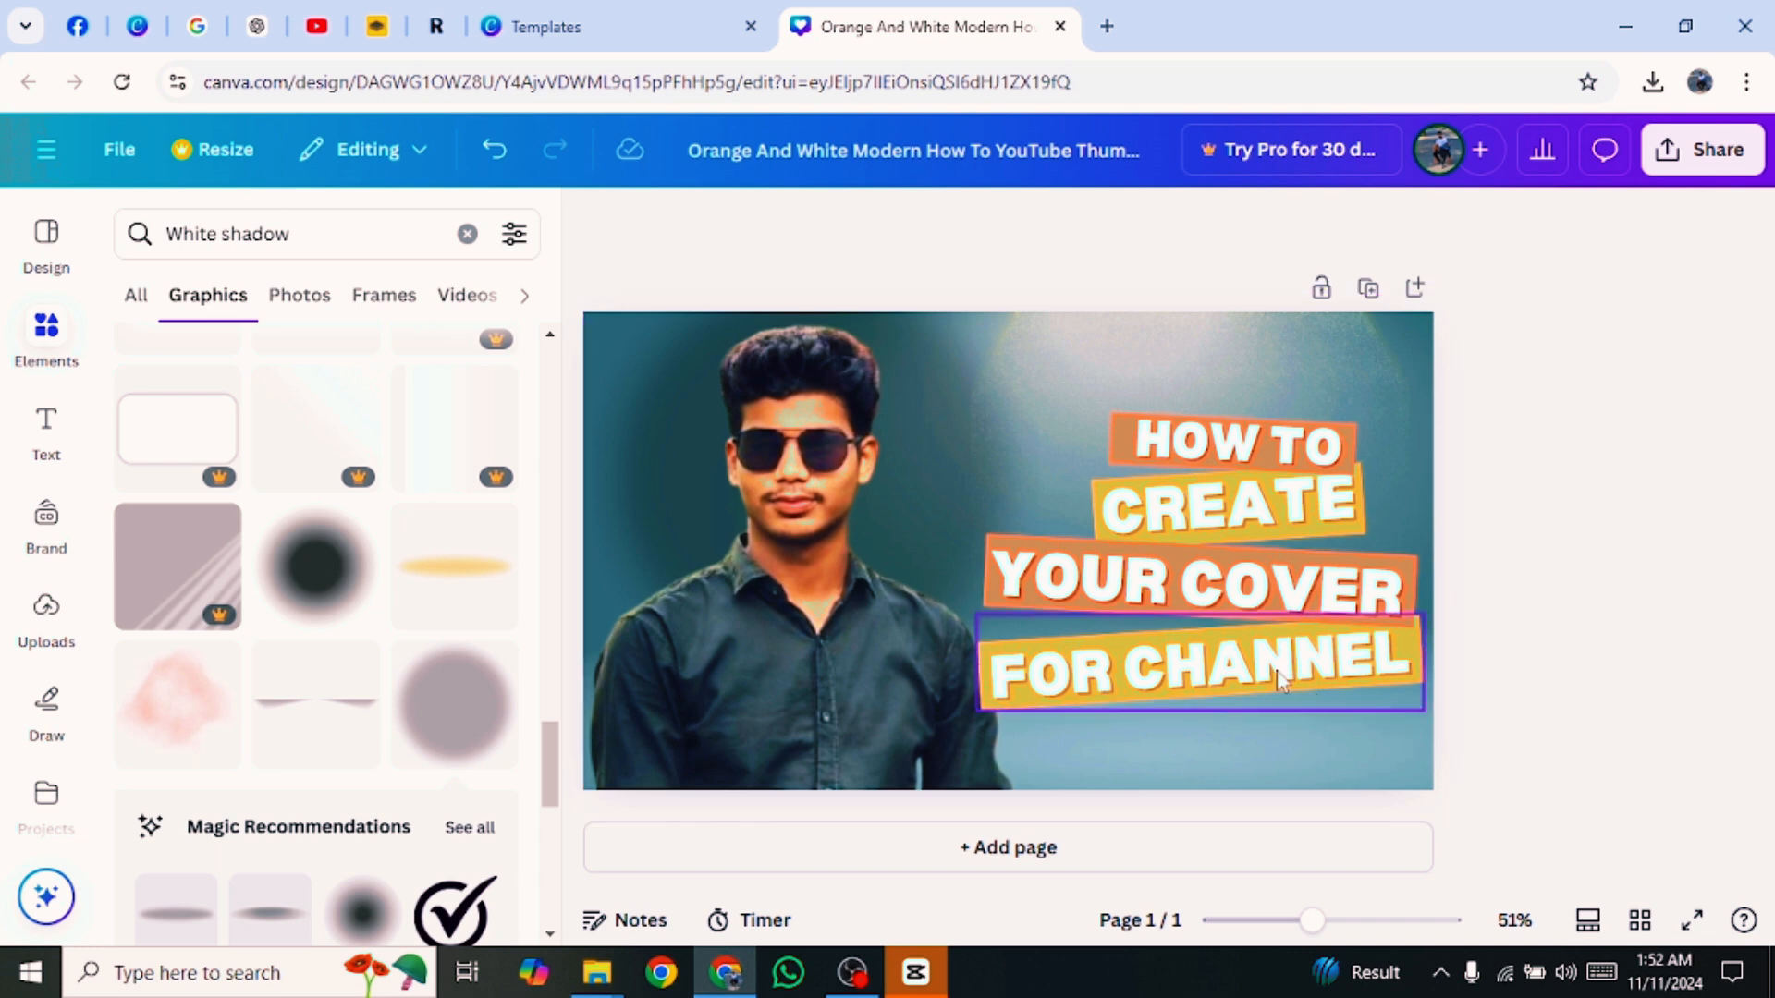
Enlarge the "FOR CHANNEL" line to size 77.1 and move it lower, then enlarge "YOUR COVER" and stack it directly above.
click(1101, 684)
drag(980, 712, 903, 736)
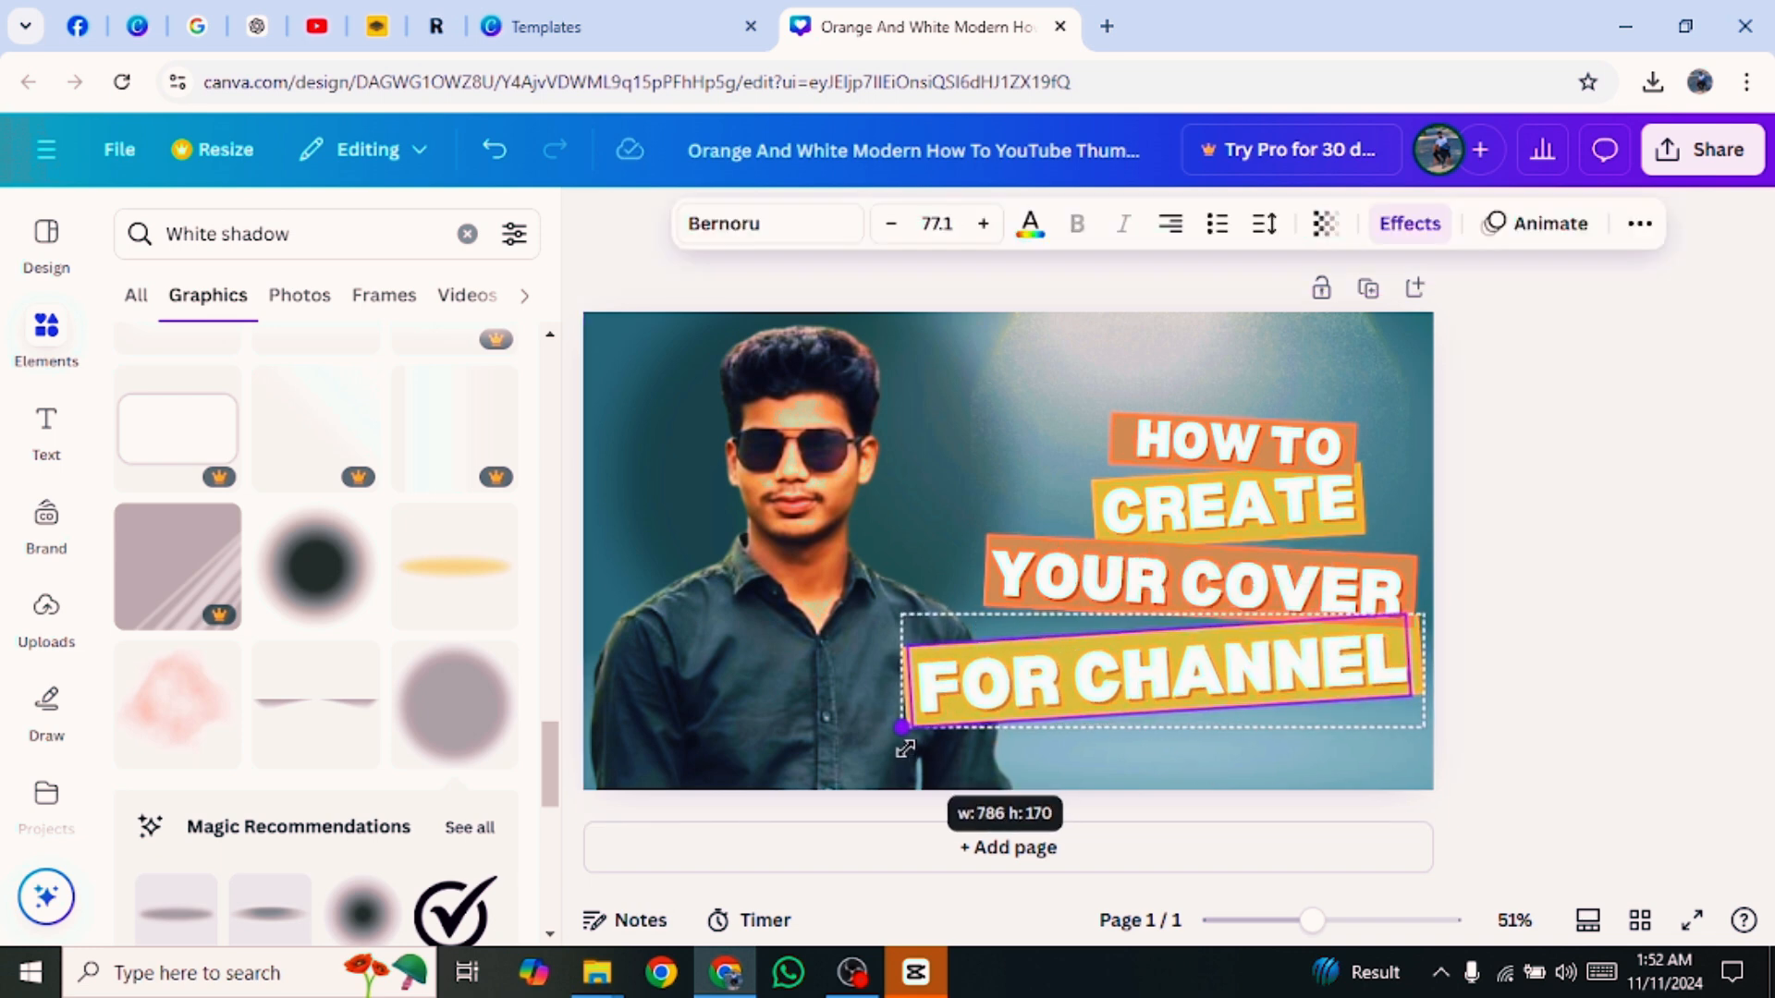
drag(1088, 667, 1081, 700)
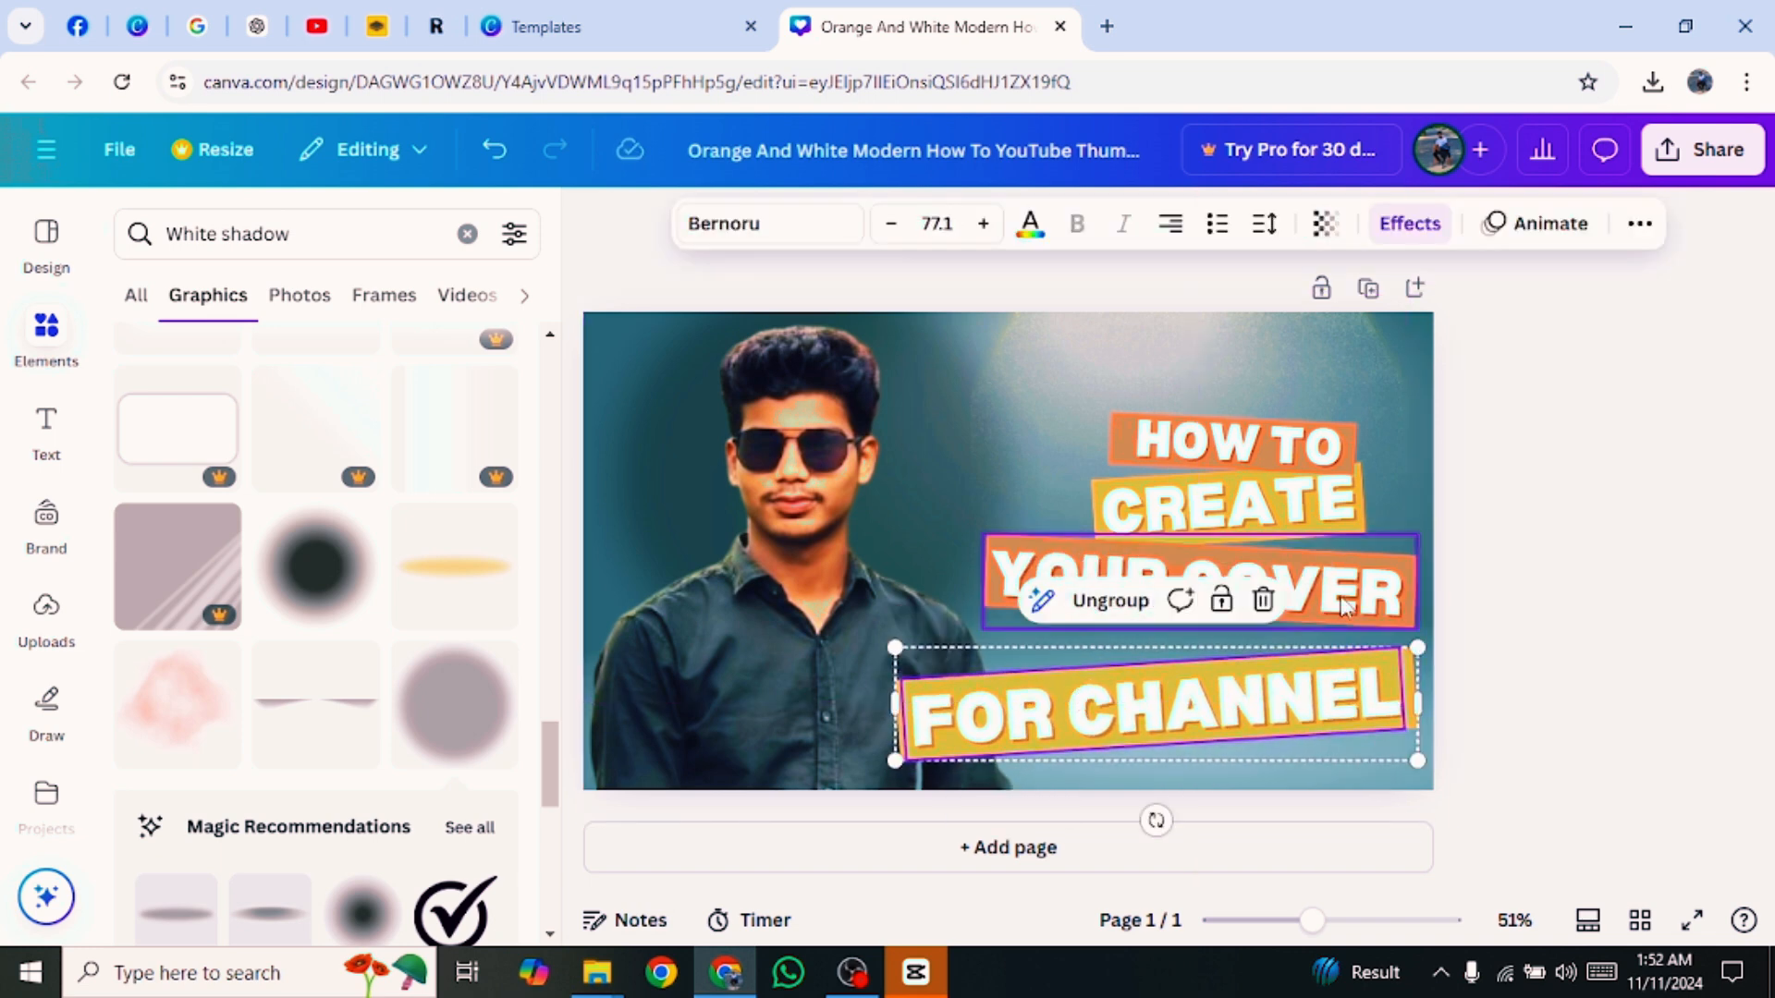
click(1110, 596)
drag(986, 629, 951, 634)
drag(1070, 584, 1063, 618)
Enlarge the "CREATE" line and place it just above "YOUR COVER", moving "HOW TO" directly above it.
click(1101, 543)
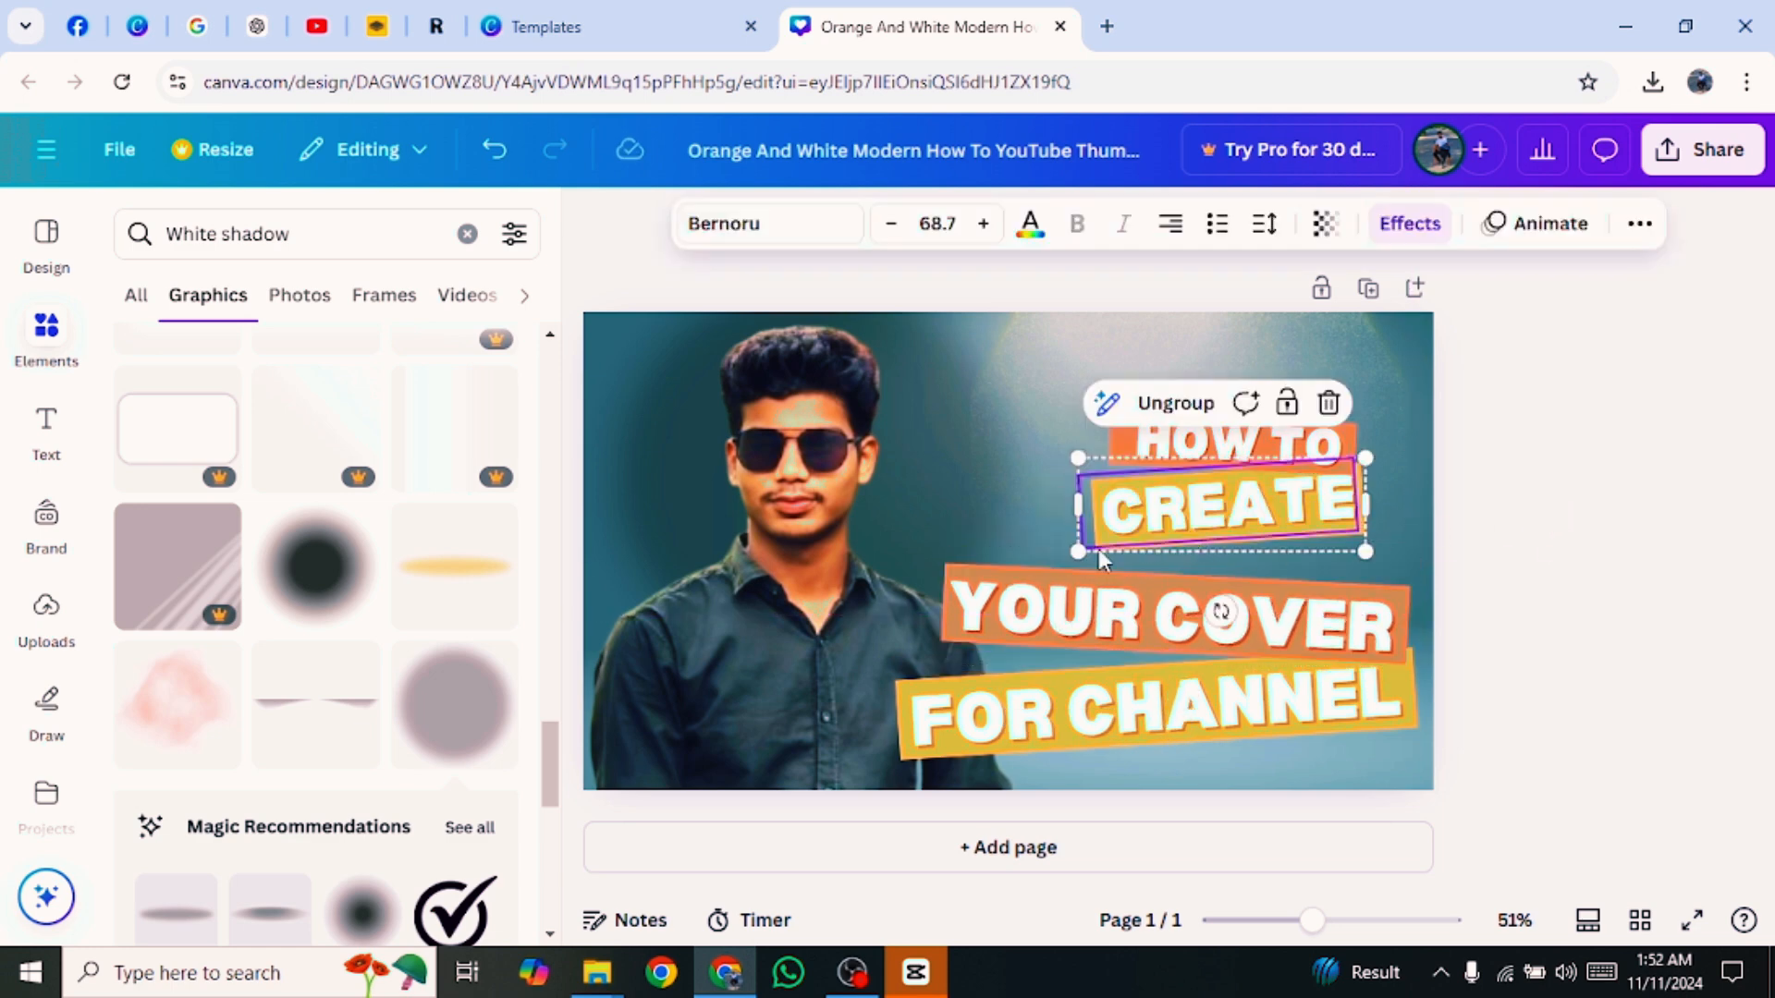
drag(1080, 552, 1045, 582)
drag(1182, 508, 1150, 517)
click(1508, 456)
click(1263, 456)
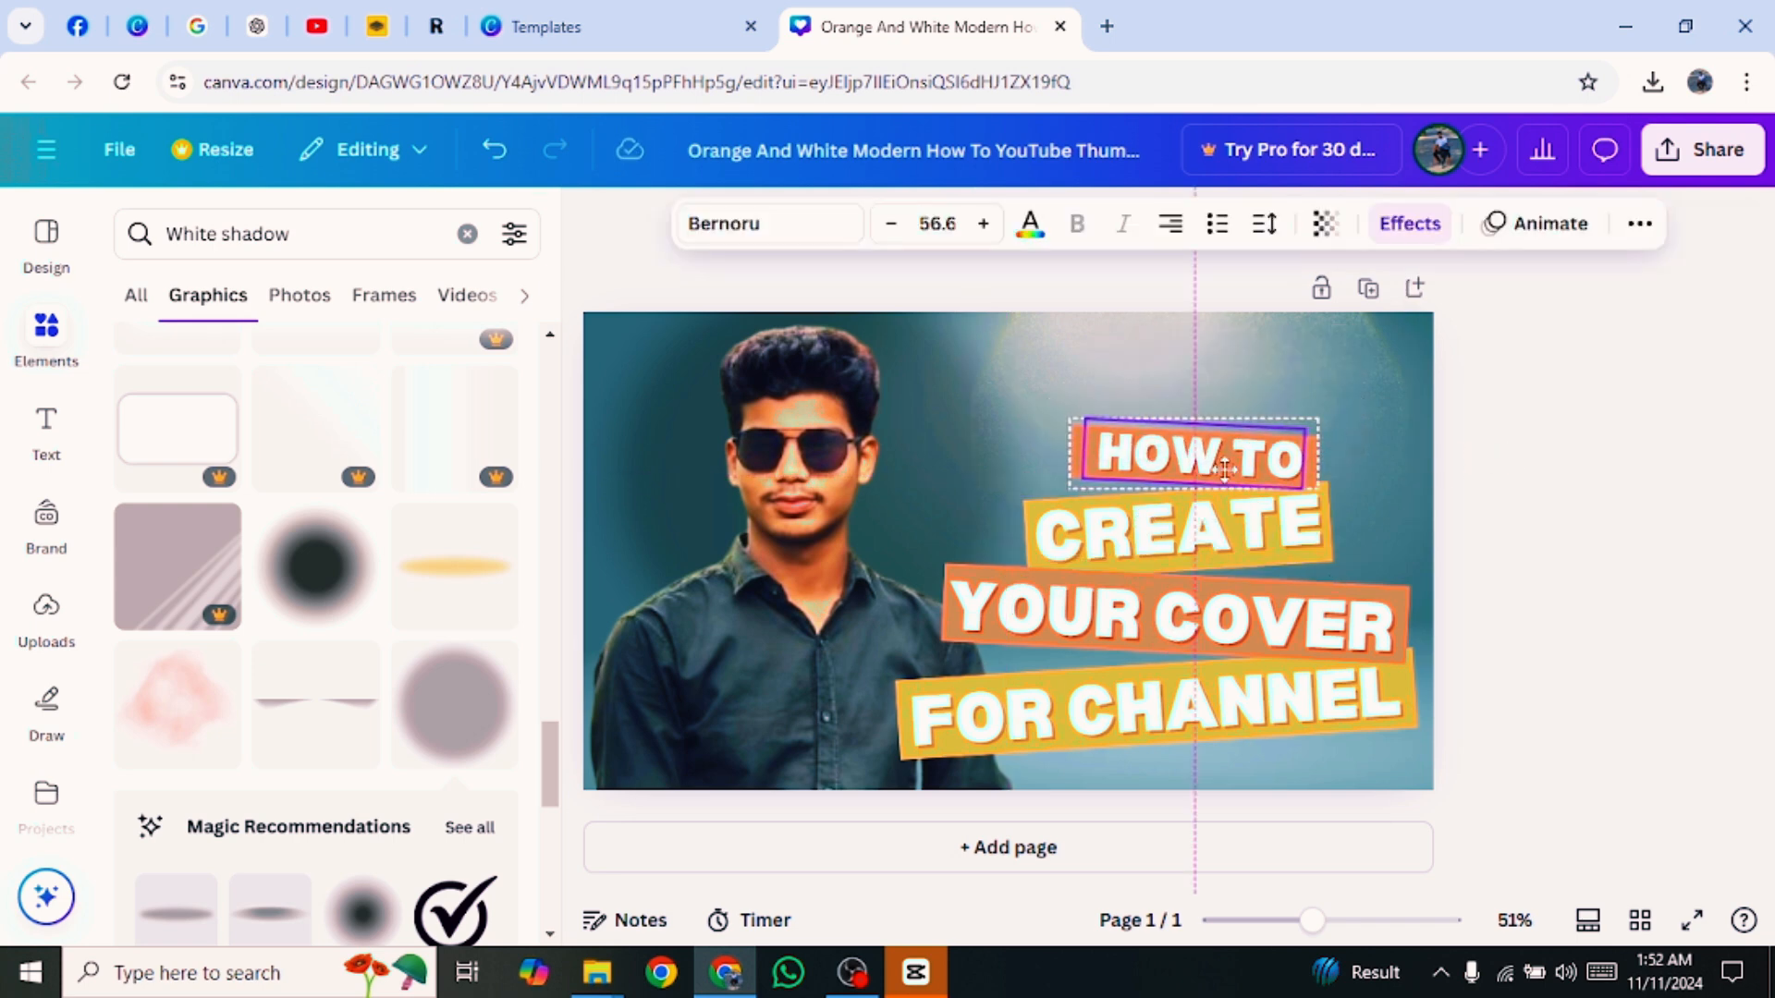